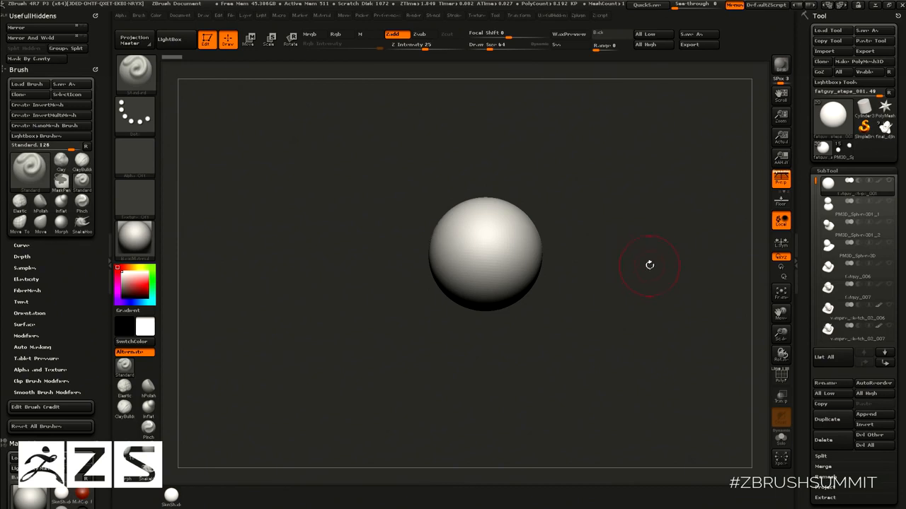
Display the two-sphere subtool PM3D_Sphere3D1_1 and view it from an angle.
{"action": "left_click_drag", "start_coordinate": [640, 275], "coordinate": [628, 303], "text": "alt"}
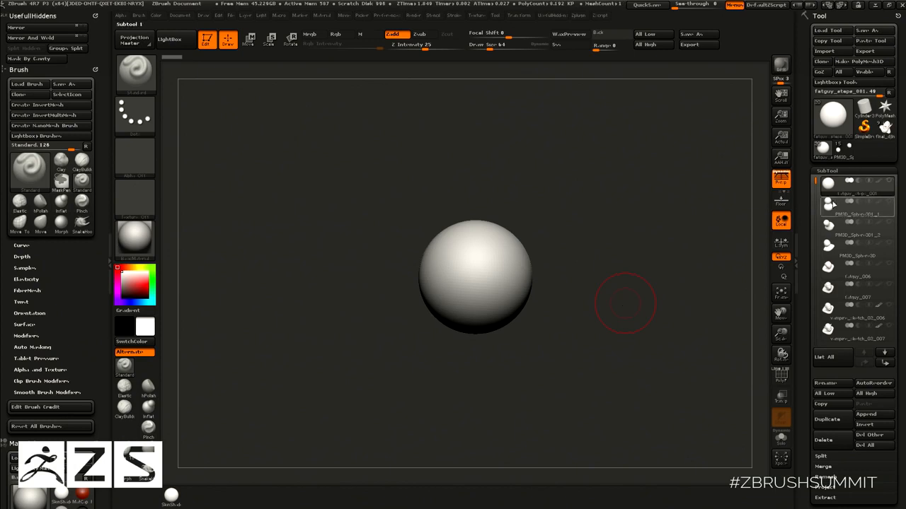
{"action": "mouse_move", "coordinate": [828, 204]}
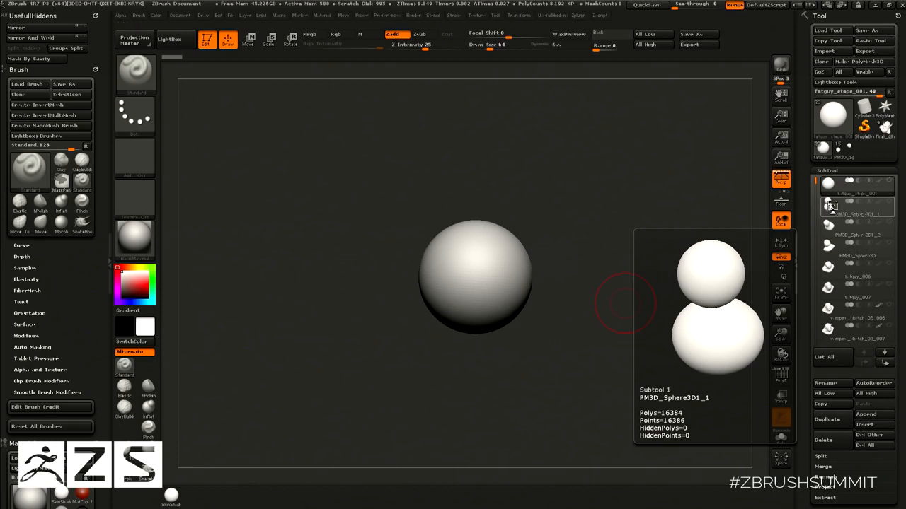
{"action": "left_click", "coordinate": [832, 213]}
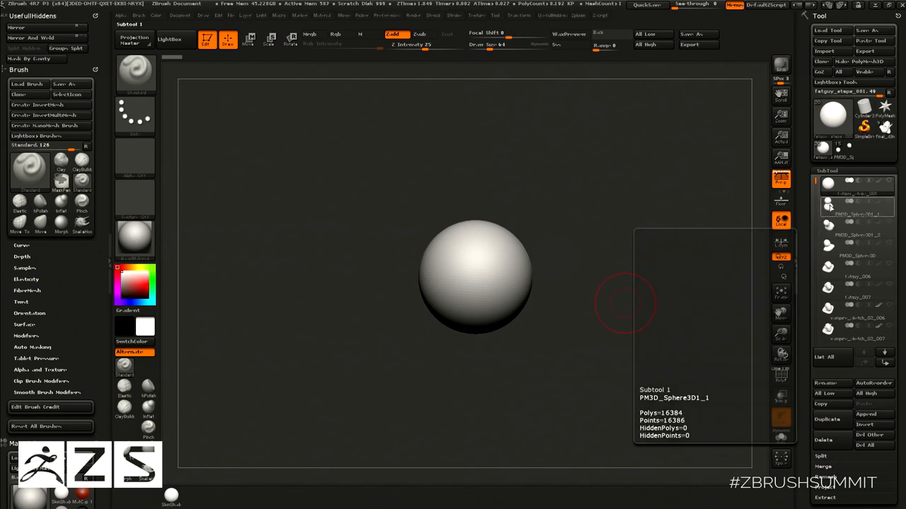
{"action": "left_click_drag", "start_coordinate": [646, 340], "coordinate": [620, 324]}
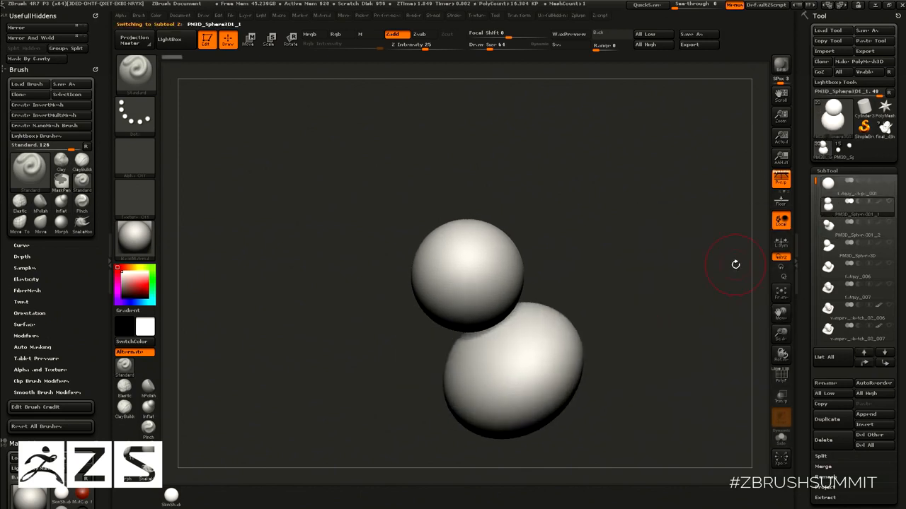
Make the single-sphere subtool active and lay a Transpose Move line outward from the sphere's lower side.
{"action": "left_click", "coordinate": [832, 188]}
{"action": "key", "text": "w"}
{"action": "left_click_drag", "start_coordinate": [468, 310], "coordinate": [493, 316]}
{"action": "left_click_drag", "start_coordinate": [567, 327], "coordinate": [602, 328]}
{"action": "left_click_drag", "start_coordinate": [535, 310], "coordinate": [691, 241]}
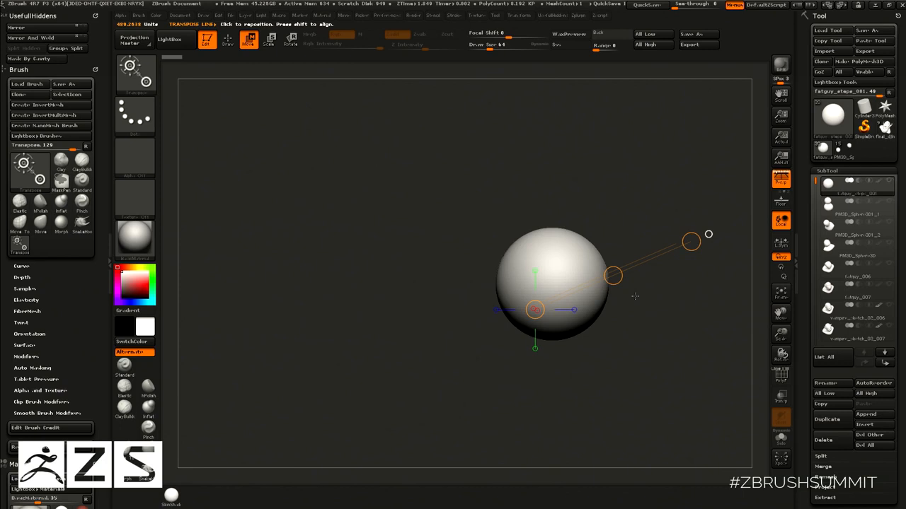
{"action": "left_click_drag", "start_coordinate": [649, 335], "coordinate": [613, 284], "text": "alt"}
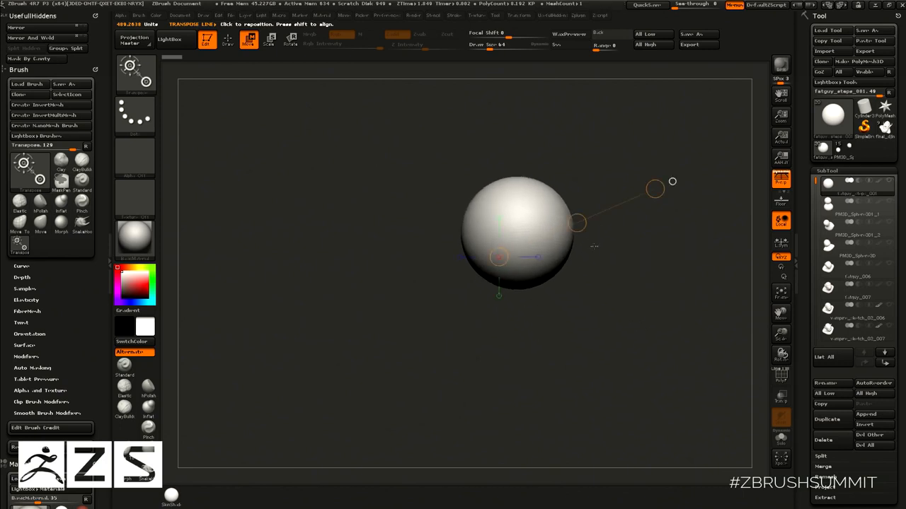
{"action": "left_click_drag", "start_coordinate": [552, 267], "coordinate": [670, 196]}
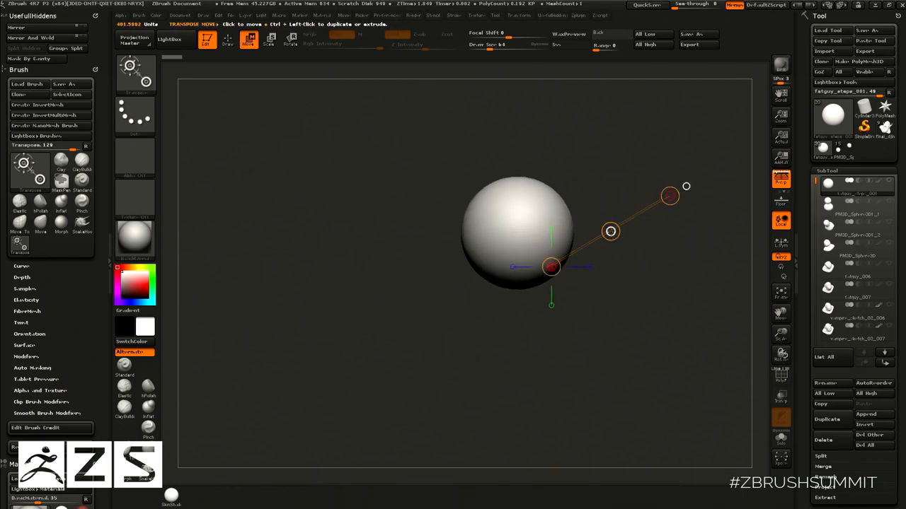
Expand the Geometry settings and try to duplicate the sphere below the original with Transpose Move.
{"action": "left_click_drag", "start_coordinate": [808, 400], "coordinate": [844, 288]}
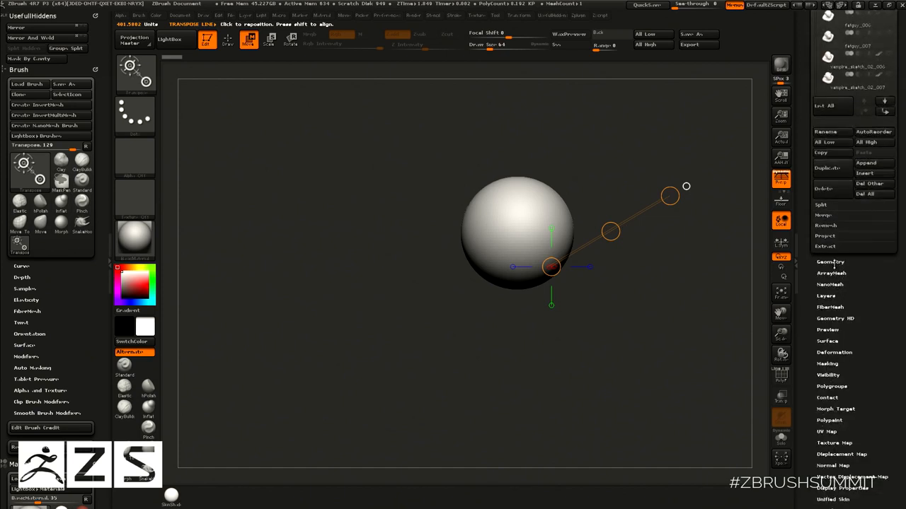
{"action": "left_click", "coordinate": [835, 262]}
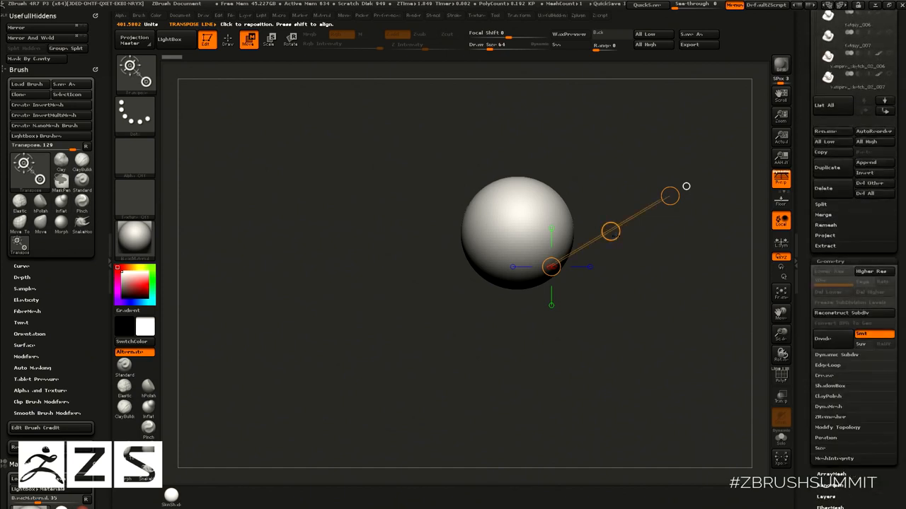
{"action": "key", "text": "ctrl"}
{"action": "mouse_move", "coordinate": [611, 231]}
{"action": "left_mouse_down"}
{"action": "mouse_move", "coordinate": [603, 232]}
{"action": "mouse_move", "coordinate": [613, 189]}
{"action": "mouse_move", "coordinate": [643, 213]}
{"action": "mouse_move", "coordinate": [636, 284]}
{"action": "left_mouse_up"}
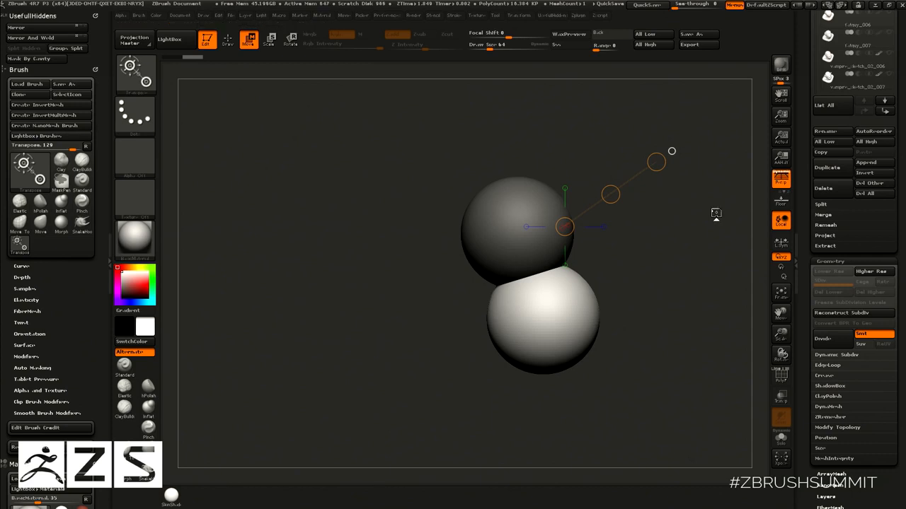
{"action": "key", "text": "ctrl+z"}
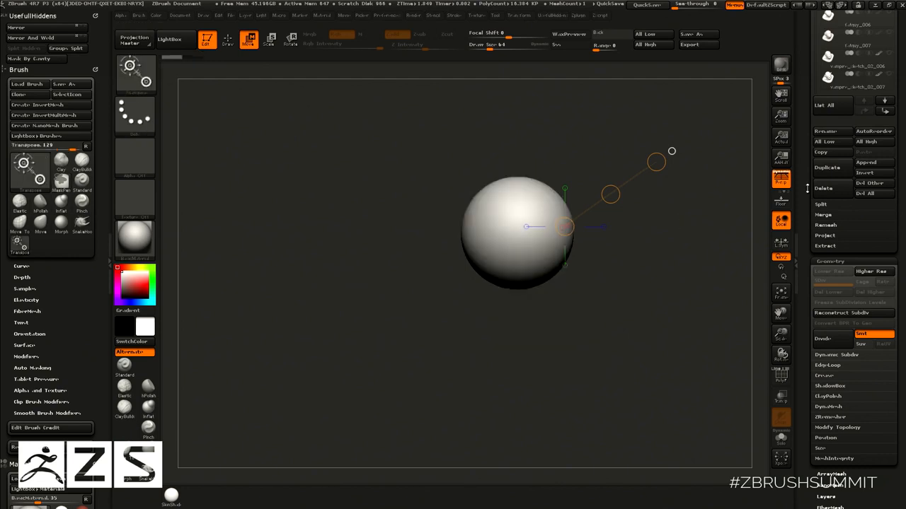
Review the two-sphere subtool PM3D_Sphere3D1_1 and the merged-form subtool PM3D_Sphere3D1_2 from different angles.
{"action": "left_click_drag", "start_coordinate": [803, 201], "coordinate": [804, 287]}
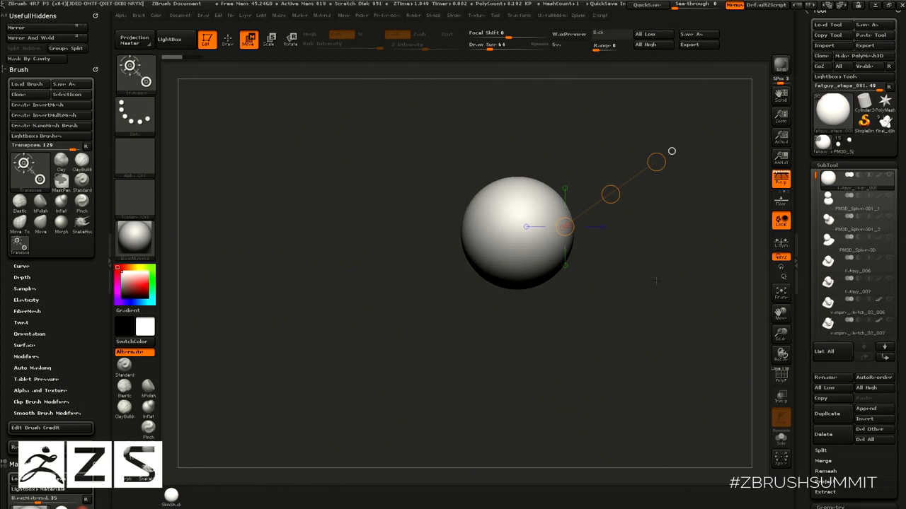
{"action": "mouse_move", "coordinate": [829, 202]}
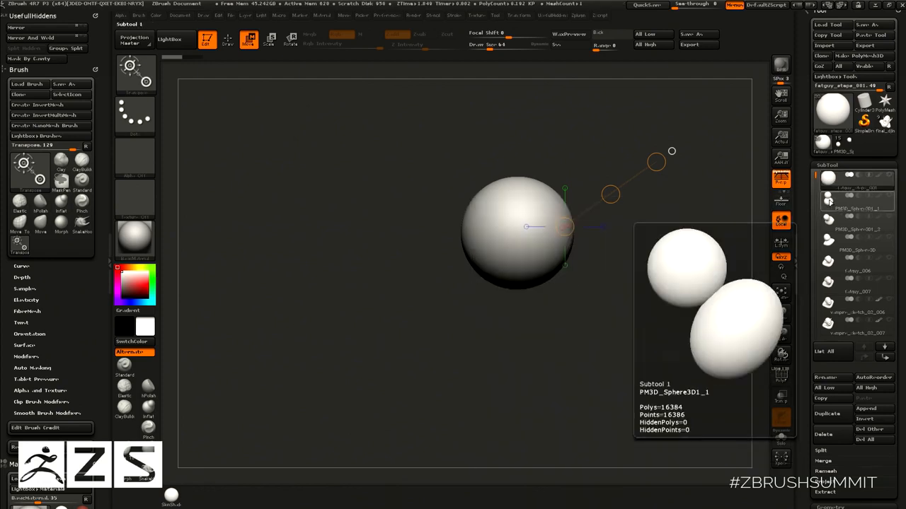
{"action": "left_click", "coordinate": [830, 202]}
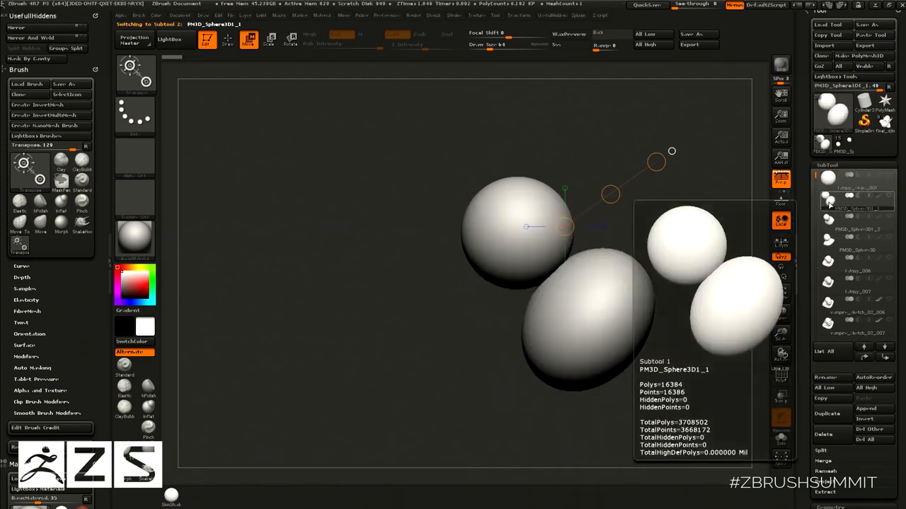
{"action": "mouse_move", "coordinate": [685, 238]}
{"action": "left_mouse_down"}
{"action": "mouse_move", "coordinate": [616, 237]}
{"action": "mouse_move", "coordinate": [694, 233]}
{"action": "left_mouse_up"}
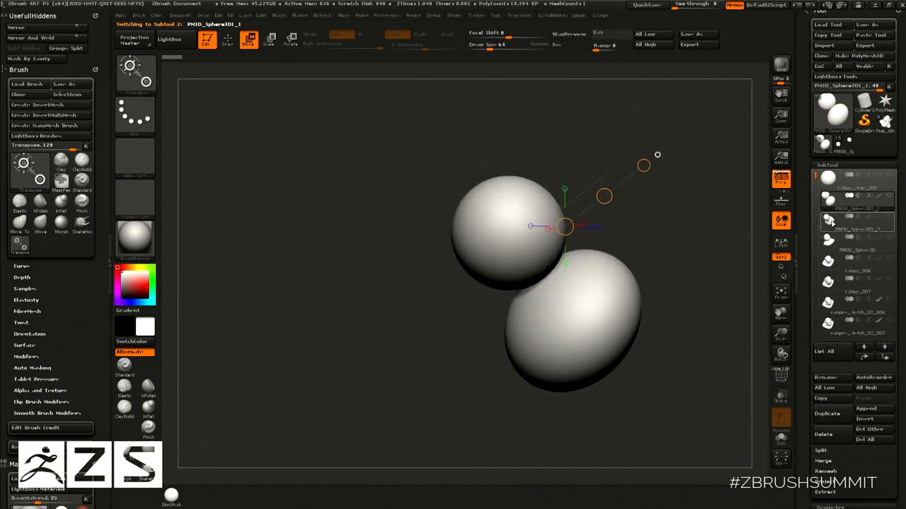
{"action": "left_click", "coordinate": [830, 222]}
{"action": "left_click_drag", "start_coordinate": [753, 237], "coordinate": [641, 274]}
{"action": "mouse_move", "coordinate": [807, 319]}
{"action": "left_mouse_down"}
{"action": "mouse_move", "coordinate": [807, 263]}
{"action": "mouse_move", "coordinate": [806, 302]}
{"action": "left_mouse_up"}
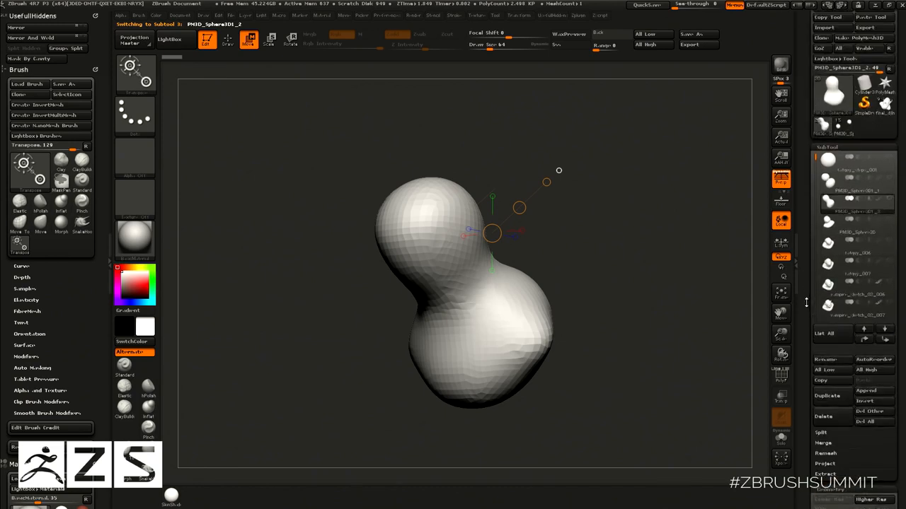
Examine the early bust stages PM3D_Sphere3D, fatguy_006 and fatguy_007 one after another.
{"action": "mouse_move", "coordinate": [831, 223]}
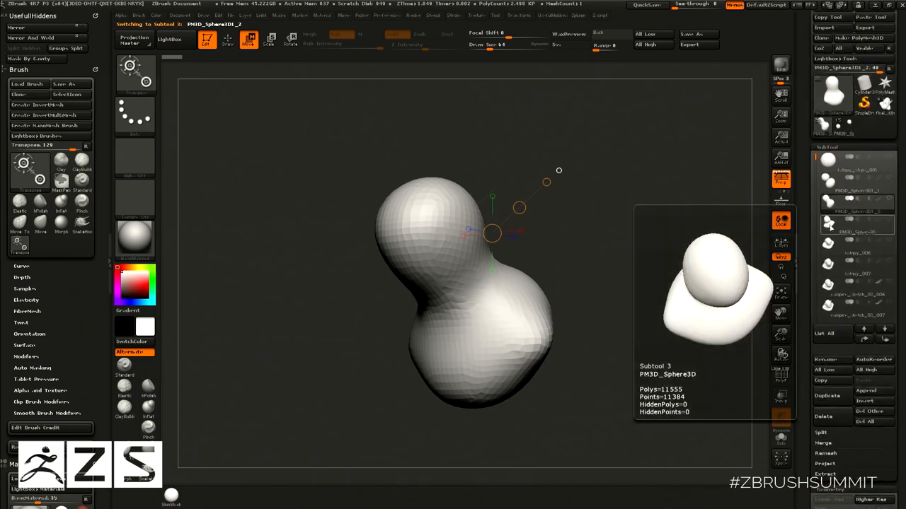
{"action": "left_click", "coordinate": [830, 223]}
{"action": "left_click_drag", "start_coordinate": [715, 262], "coordinate": [680, 288]}
{"action": "left_click", "coordinate": [831, 245]}
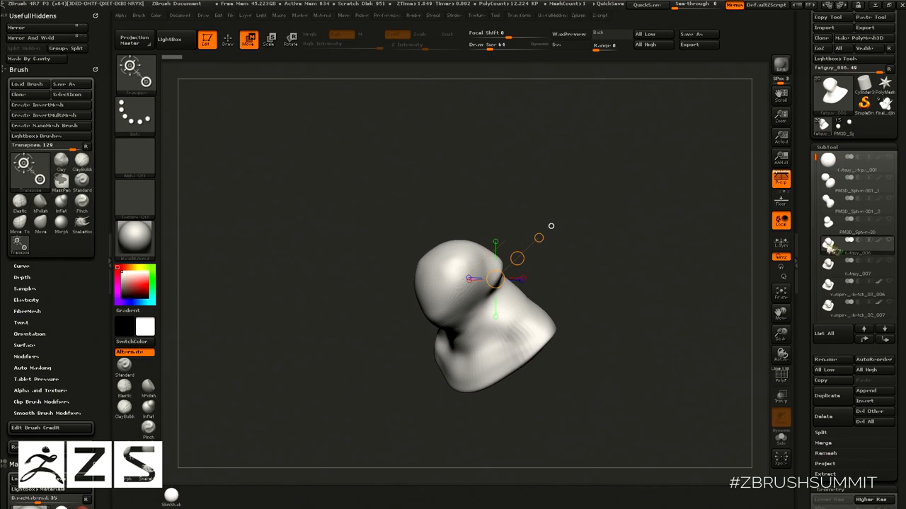
{"action": "key", "text": "Down"}
{"action": "left_click_drag", "start_coordinate": [681, 312], "coordinate": [644, 262]}
{"action": "mouse_move", "coordinate": [645, 262]}
{"action": "left_mouse_down", "text": "alt"}
{"action": "mouse_move", "coordinate": [681, 254]}
{"action": "mouse_move", "coordinate": [694, 293]}
{"action": "mouse_move", "coordinate": [646, 274]}
{"action": "left_mouse_up", "text": "alt"}
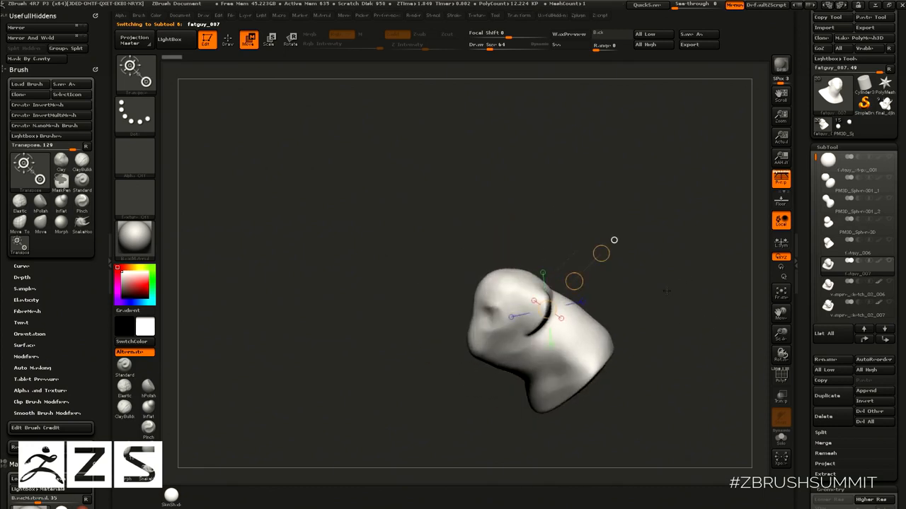
Examine the vampire_sketch_02_006 and vampire_sketch_02_007 bust stages from the side and front.
{"action": "key", "text": "Down"}
{"action": "left_click_drag", "start_coordinate": [753, 263], "coordinate": [701, 327]}
{"action": "left_click_drag", "start_coordinate": [501, 305], "coordinate": [479, 308]}
{"action": "left_click_drag", "start_coordinate": [633, 241], "coordinate": [592, 222]}
{"action": "left_click_drag", "start_coordinate": [713, 249], "coordinate": [697, 227]}
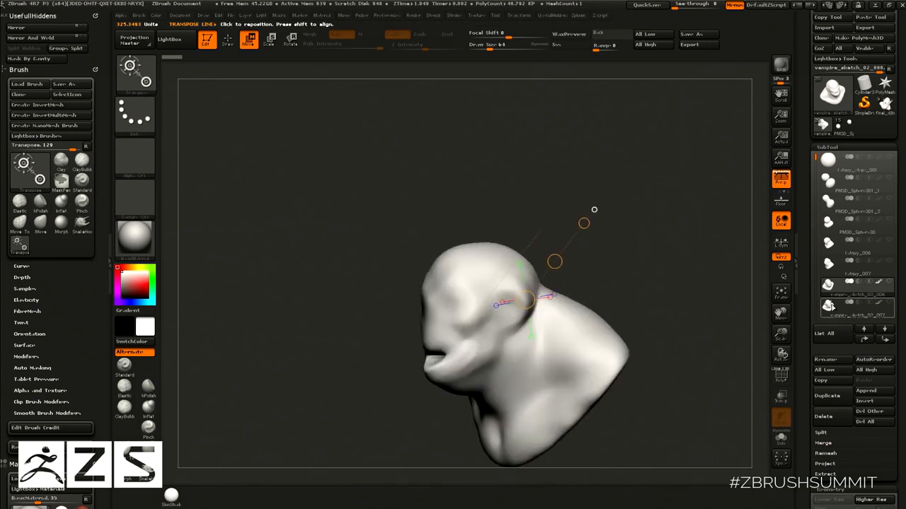
{"action": "left_click", "coordinate": [834, 309]}
{"action": "left_click_drag", "start_coordinate": [682, 259], "coordinate": [695, 273]}
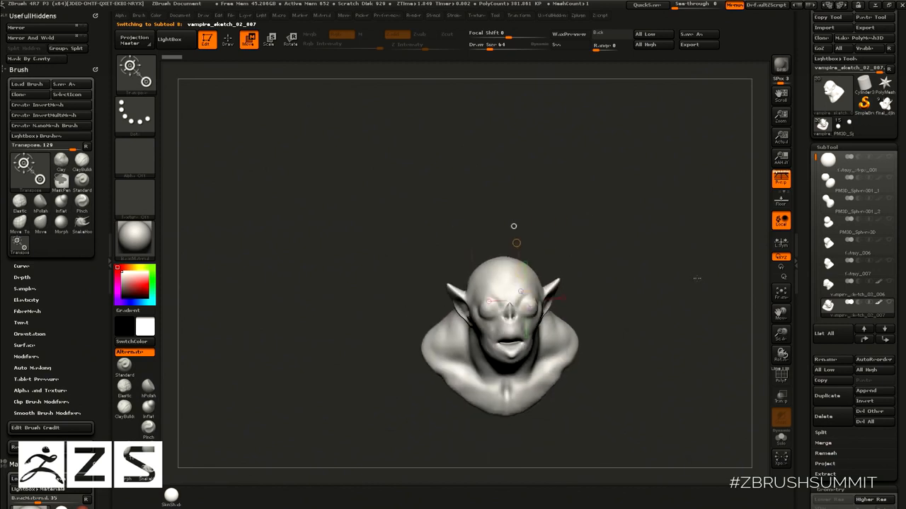
Step through the mothtest2, mothtest2_1 and mothtest2_3 bust stages, viewing each from different angles.
{"action": "left_click_drag", "start_coordinate": [814, 157], "coordinate": [813, 179]}
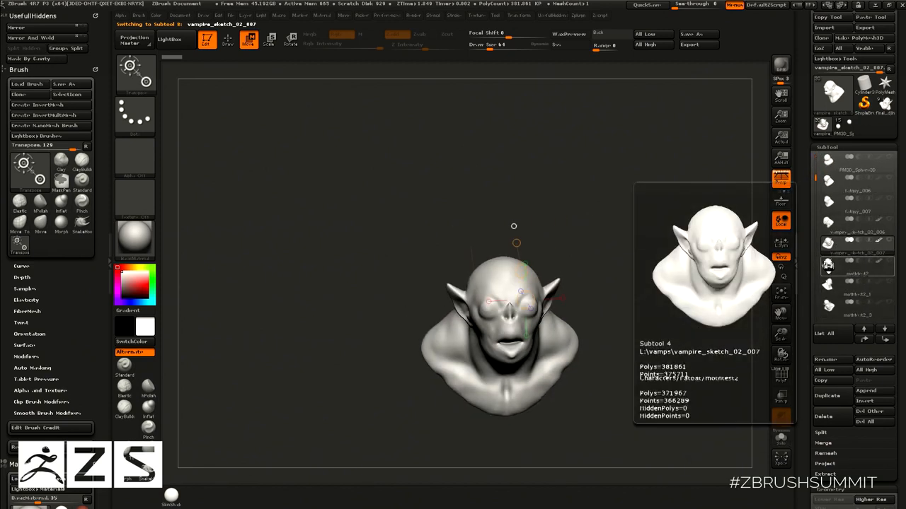
{"action": "left_click", "coordinate": [829, 265]}
{"action": "left_click_drag", "start_coordinate": [637, 282], "coordinate": [670, 283]}
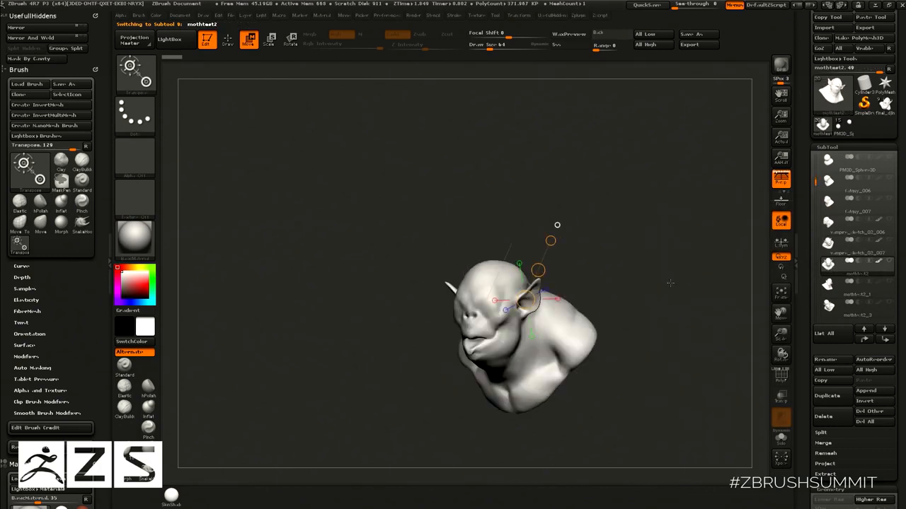
{"action": "left_click", "coordinate": [828, 284]}
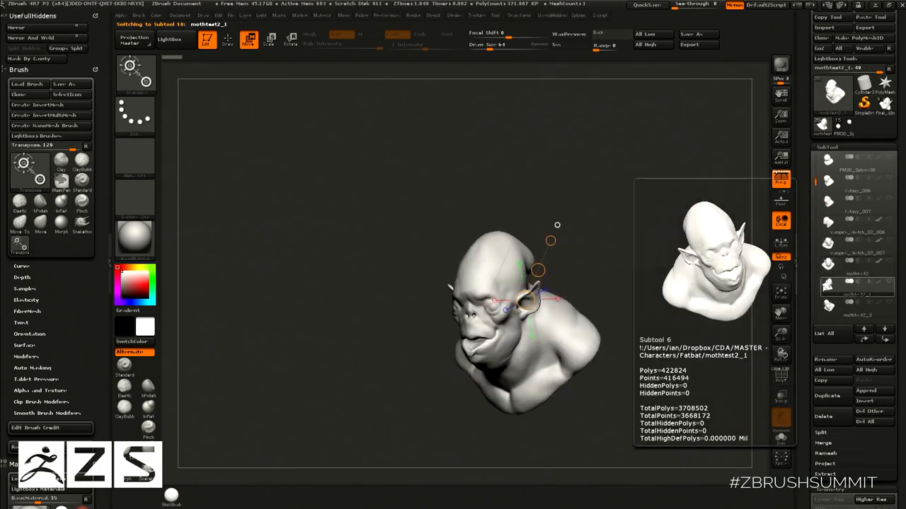
{"action": "left_click_drag", "start_coordinate": [649, 276], "coordinate": [609, 304]}
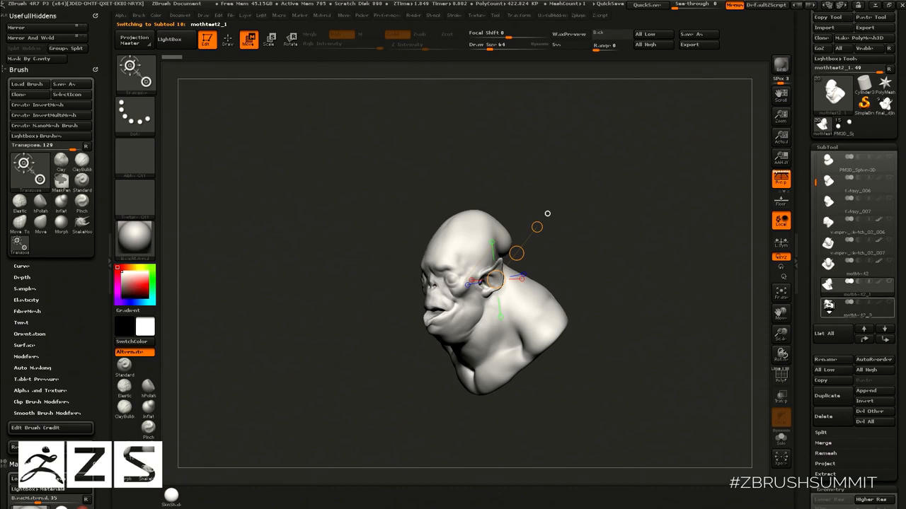
{"action": "left_click", "coordinate": [831, 307]}
{"action": "left_click_drag", "start_coordinate": [730, 316], "coordinate": [668, 292]}
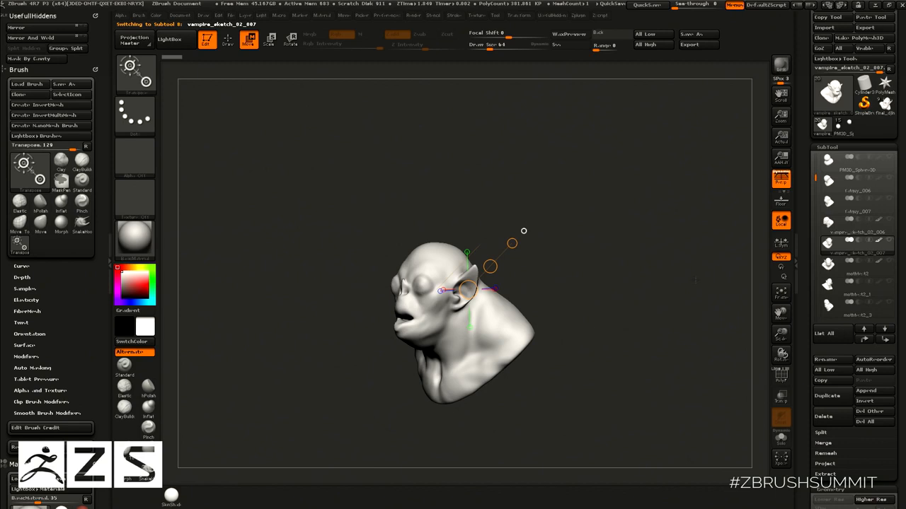
Shift the light so it falls across the vampire_sketch_02_007 bust from one side, and render it with BPR.
{"action": "left_click_drag", "start_coordinate": [695, 281], "coordinate": [642, 334]}
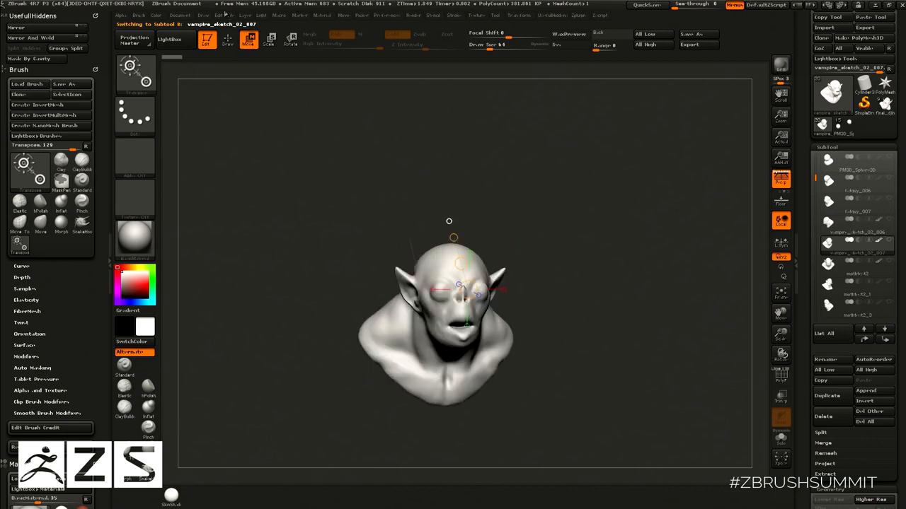
{"action": "left_click", "coordinate": [261, 15]}
{"action": "left_click_drag", "start_coordinate": [288, 58], "coordinate": [294, 47]}
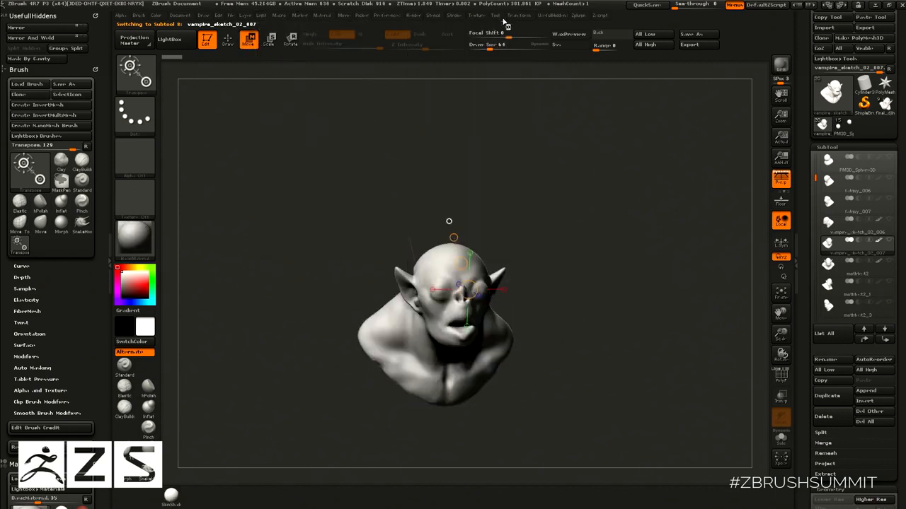
{"action": "key", "text": "shift+r"}
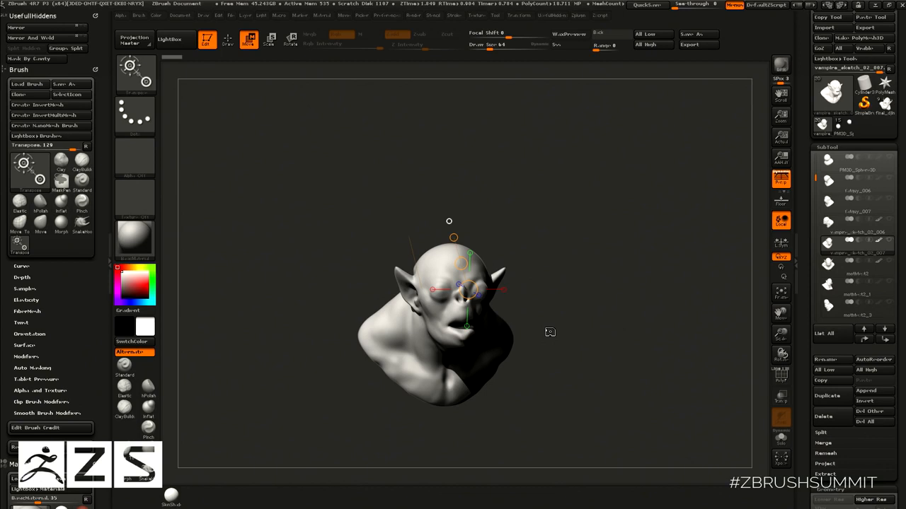
Compare the mothtest2, mothtest2_3 and mothtest2_4 busts and the more detailed version that follows them.
{"action": "mouse_move", "coordinate": [831, 265]}
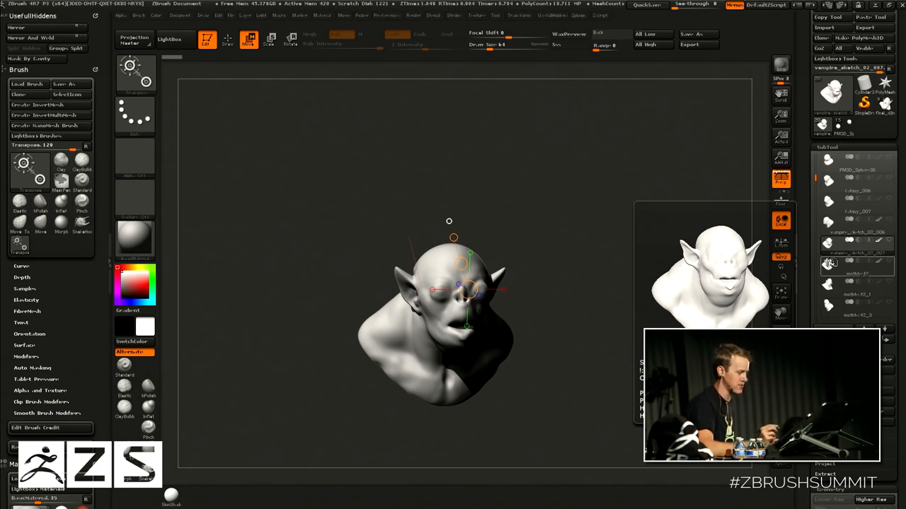
{"action": "left_click_drag", "start_coordinate": [816, 177], "coordinate": [816, 187]}
{"action": "mouse_move", "coordinate": [849, 220]}
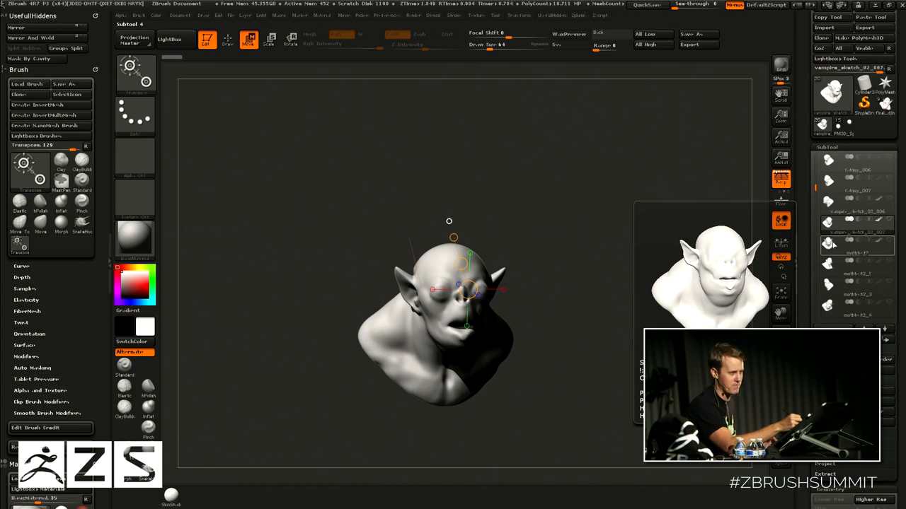
{"action": "left_click", "coordinate": [827, 244]}
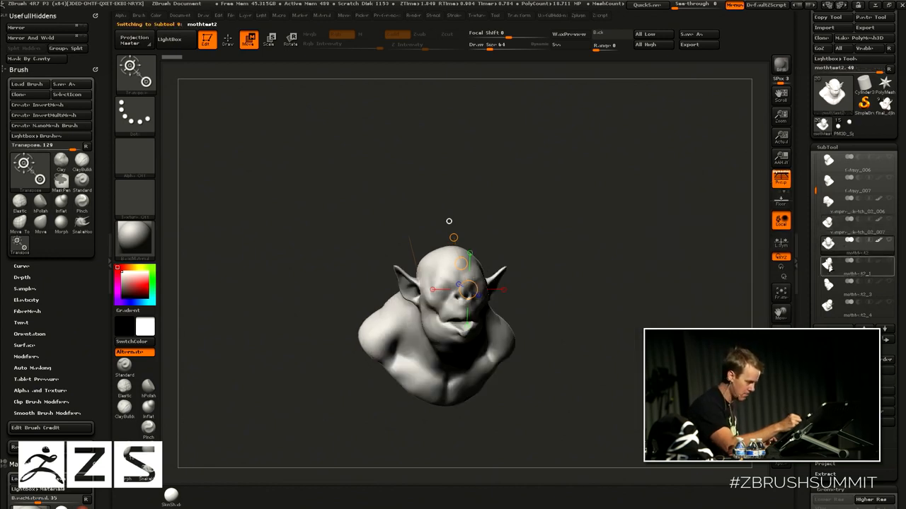
{"action": "left_click", "coordinate": [828, 283]}
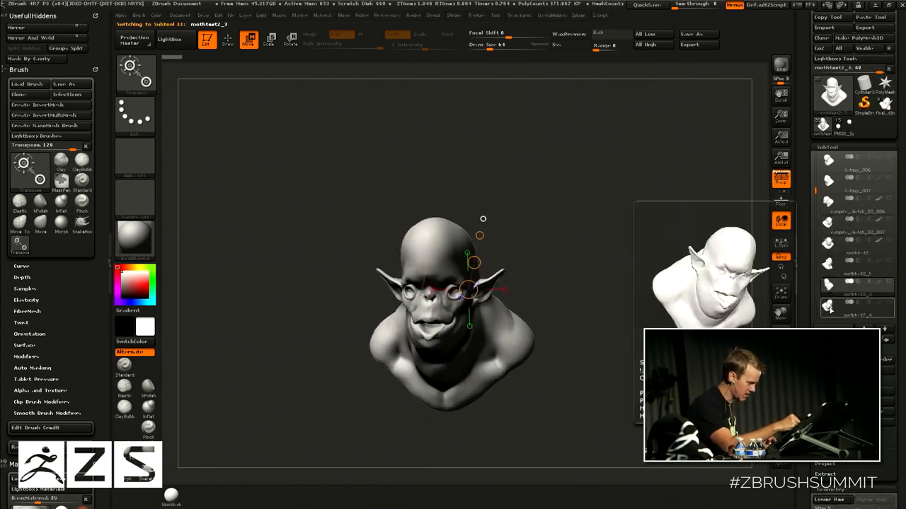
{"action": "left_click", "coordinate": [826, 306]}
{"action": "key", "text": "Down"}
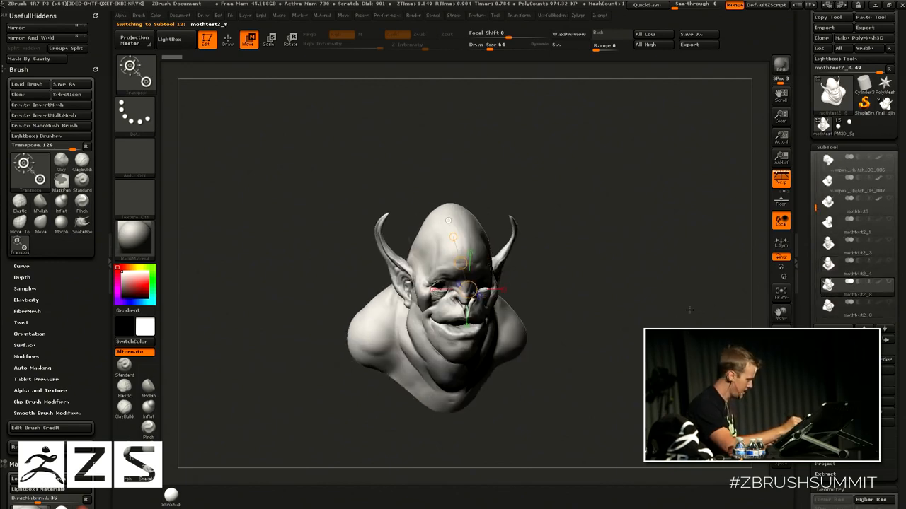
{"action": "left_click_drag", "start_coordinate": [689, 310], "coordinate": [616, 311]}
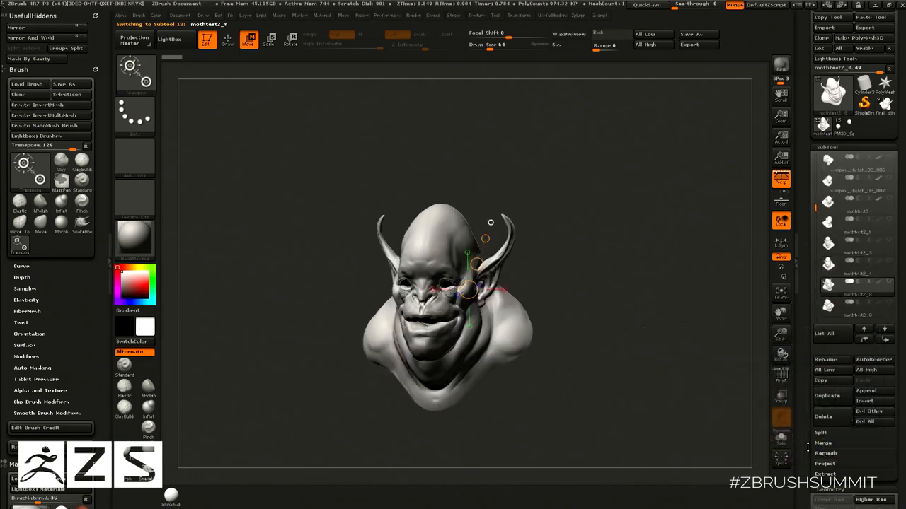
Open the DynaMesh settings in the horned mothtest2_8 bust's geometry options.
{"action": "scroll", "coordinate": [807, 448], "scroll_direction": "down", "scroll_amount": 5}
{"action": "left_click", "coordinate": [825, 502]}
{"action": "left_click_drag", "start_coordinate": [811, 402], "coordinate": [810, 328]}
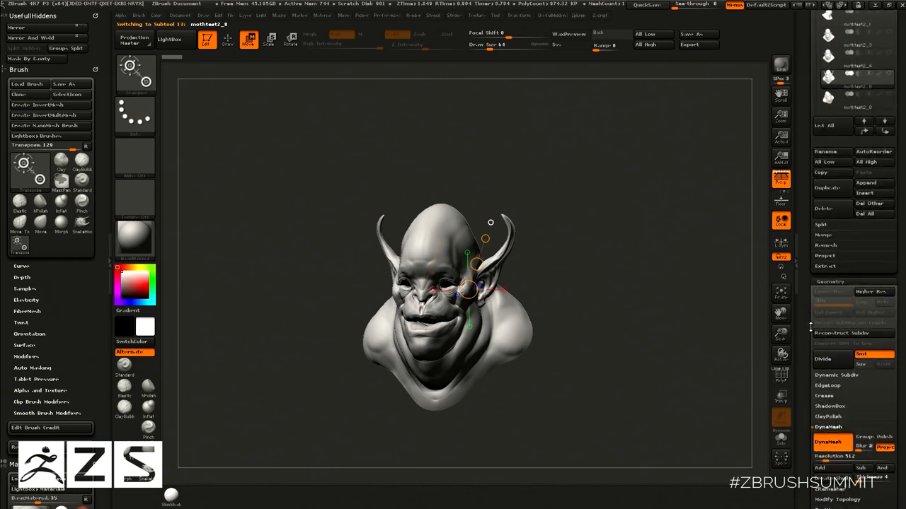
{"action": "left_click", "coordinate": [820, 468]}
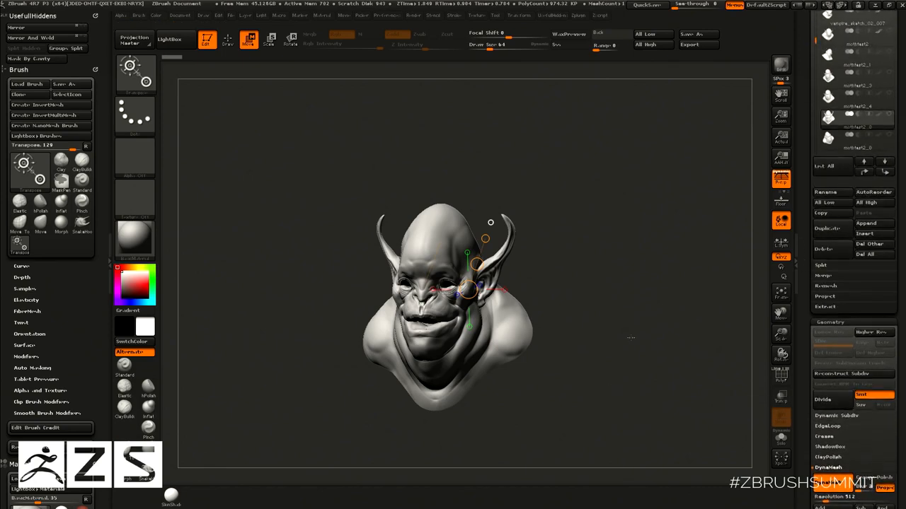
View the horned mothtest2_8 bust from side and three-quarter angles.
{"action": "left_click_drag", "start_coordinate": [697, 355], "coordinate": [664, 334]}
{"action": "left_click_drag", "start_coordinate": [814, 242], "coordinate": [813, 283]}
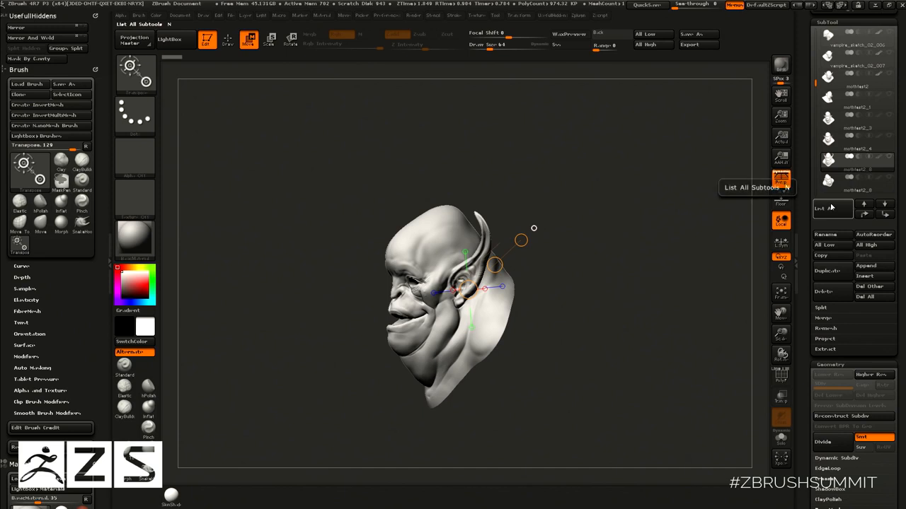
{"action": "mouse_move", "coordinate": [629, 340]}
{"action": "left_mouse_down", "text": "shift"}
{"action": "mouse_move", "coordinate": [658, 347]}
{"action": "mouse_move", "coordinate": [647, 328]}
{"action": "mouse_move", "coordinate": [676, 334]}
{"action": "mouse_move", "coordinate": [636, 260]}
{"action": "mouse_move", "coordinate": [629, 289]}
{"action": "mouse_move", "coordinate": [642, 320]}
{"action": "left_mouse_up", "text": "shift"}
{"action": "key", "text": "q"}
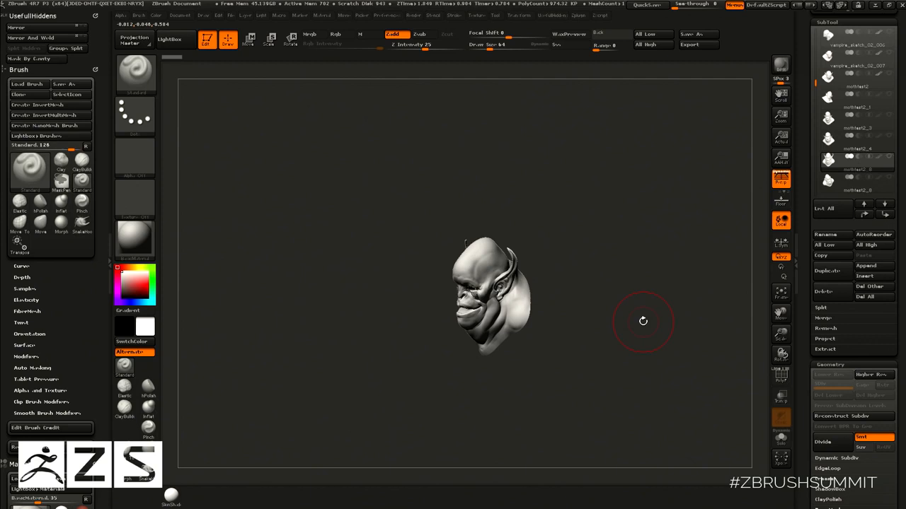
{"action": "left_click_drag", "start_coordinate": [621, 302], "coordinate": [652, 298]}
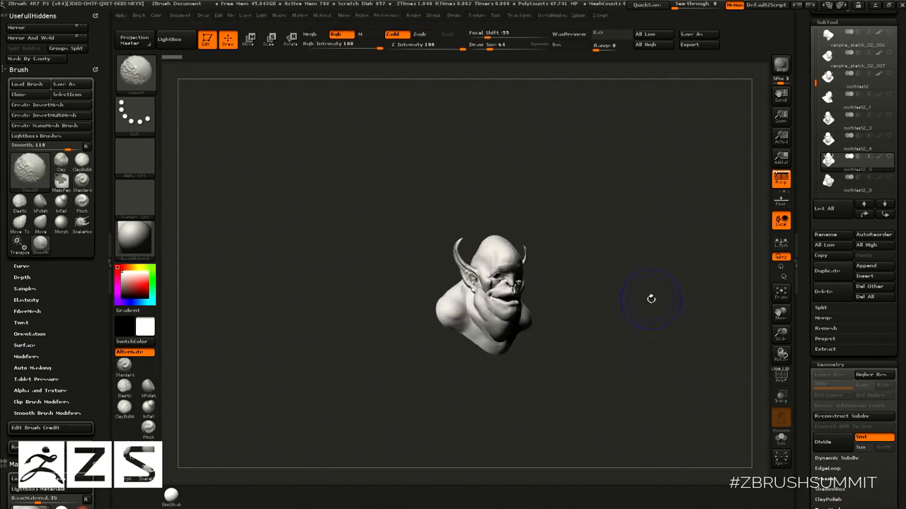
{"action": "key", "text": "shift"}
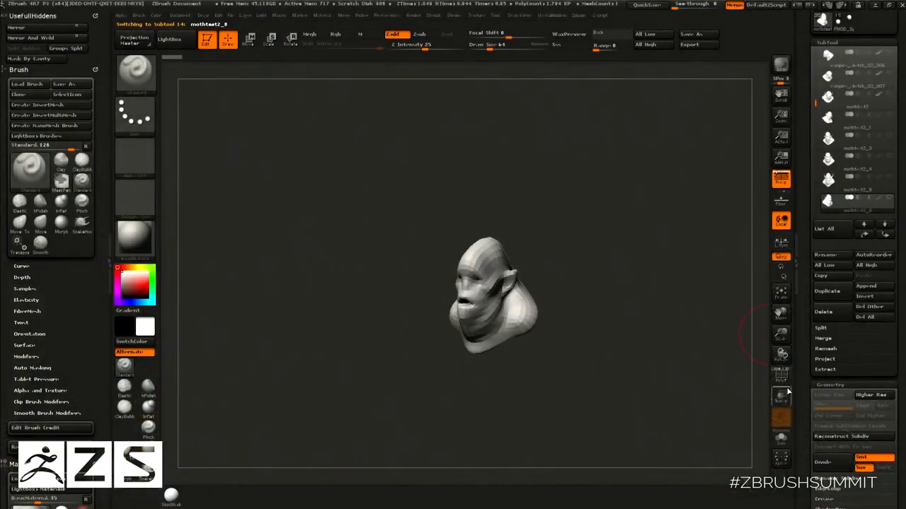
Check the low-poly mothtest2_8 bust's polyframe, and step through the paired eyes to the skull subtool, viewing it from the side.
{"action": "left_click", "coordinate": [781, 384]}
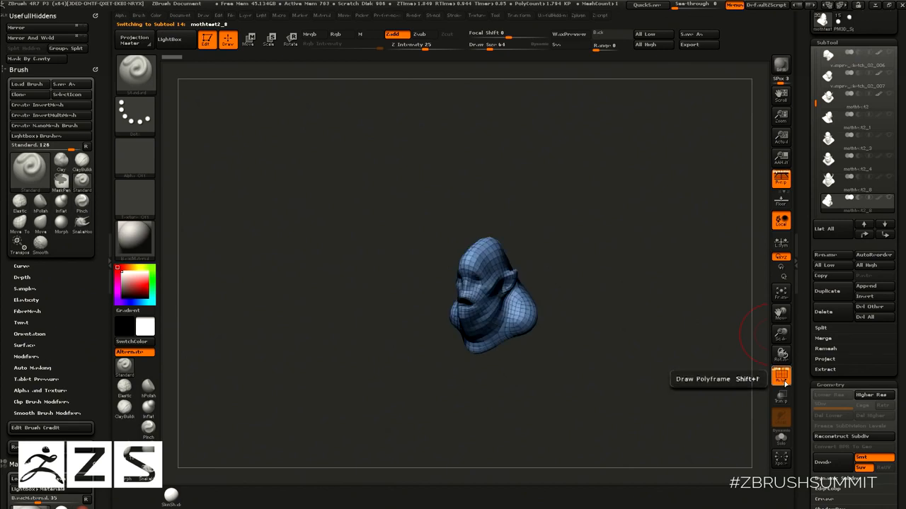
{"action": "left_click", "coordinate": [781, 384]}
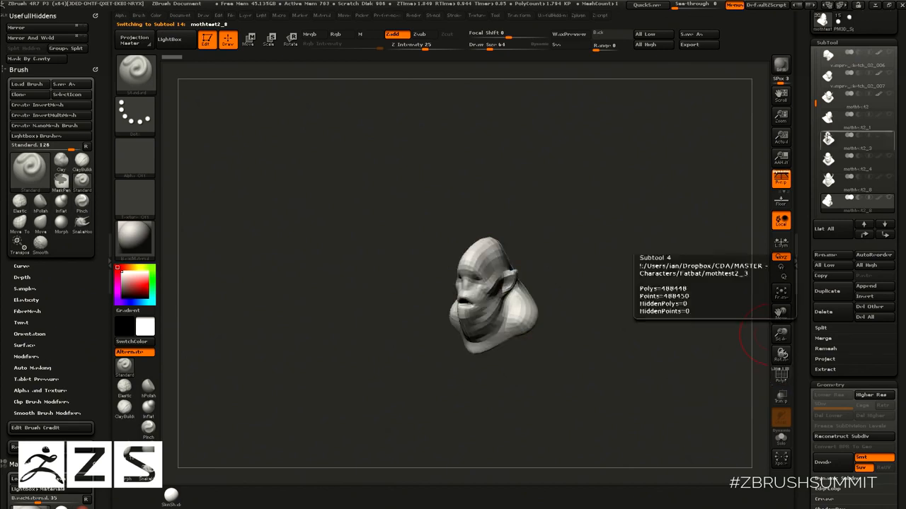
{"action": "left_click_drag", "start_coordinate": [816, 104], "coordinate": [817, 121]}
{"action": "mouse_move", "coordinate": [834, 161]}
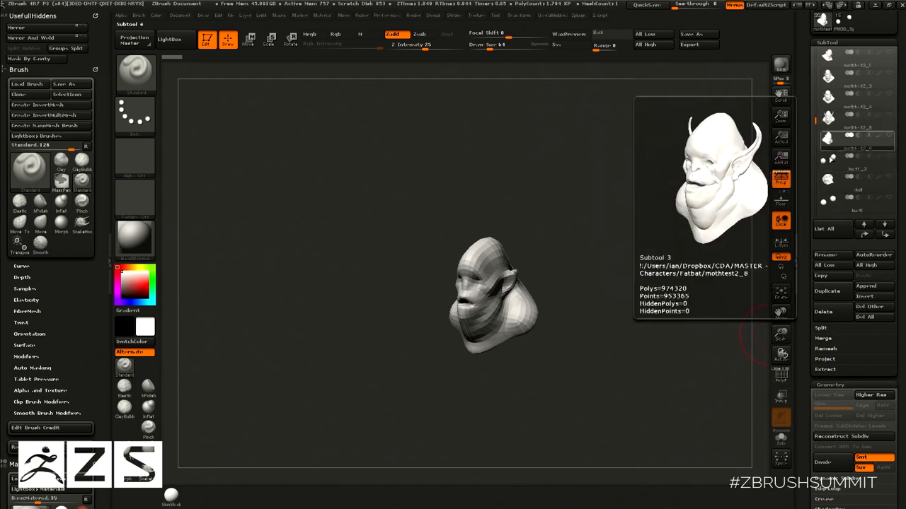
{"action": "left_click", "coordinate": [832, 161]}
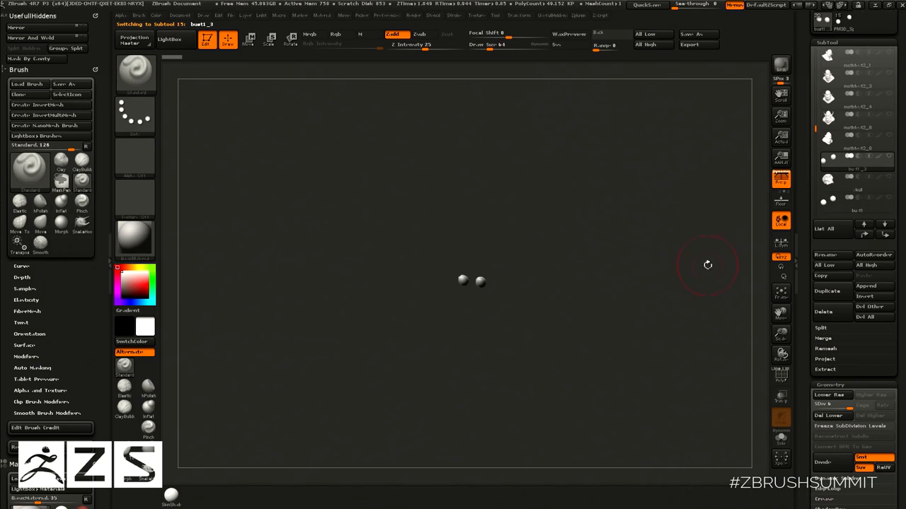
{"action": "left_click", "coordinate": [856, 183]}
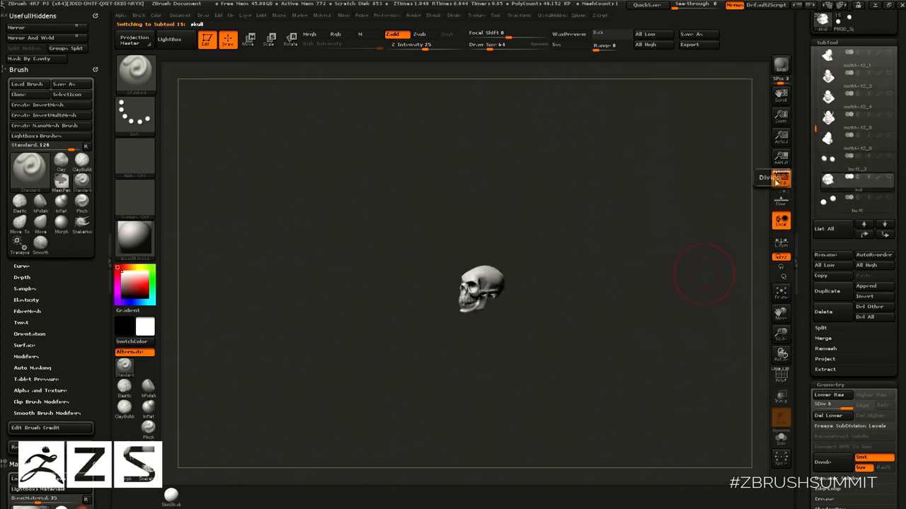
{"action": "left_click_drag", "start_coordinate": [628, 295], "coordinate": [658, 224]}
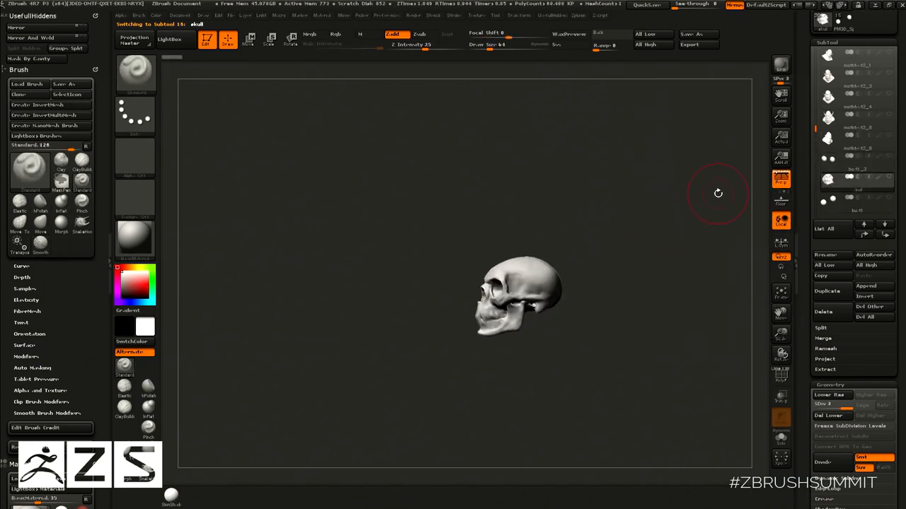
Show the horned mothtest2_8 bust over the skull with transparency on, and view the pair from the side.
{"action": "left_click", "coordinate": [889, 117]}
{"action": "left_click_drag", "start_coordinate": [688, 194], "coordinate": [745, 183]}
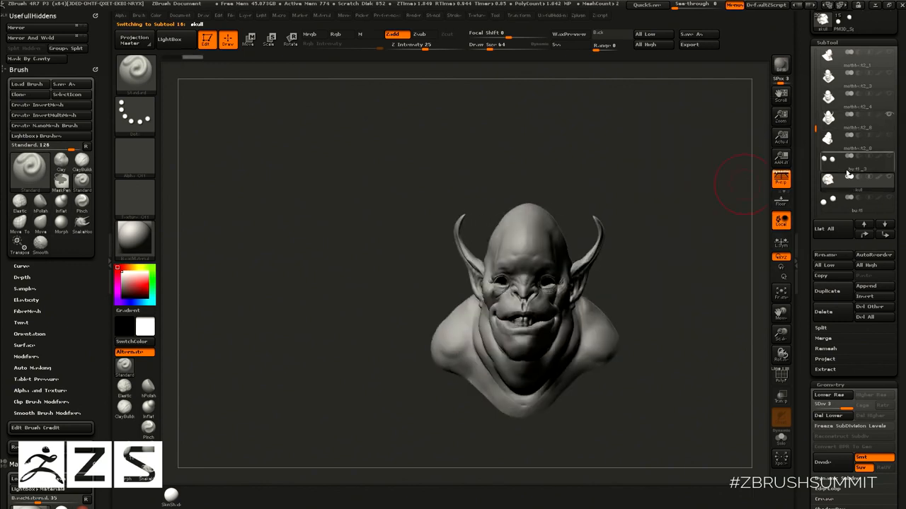
{"action": "left_click", "coordinate": [781, 399]}
{"action": "left_click_drag", "start_coordinate": [659, 278], "coordinate": [609, 312]}
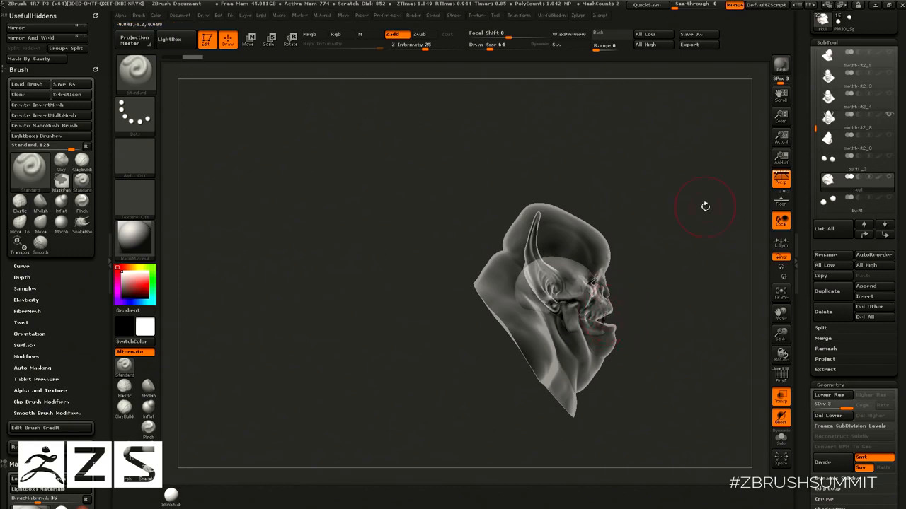
{"action": "left_click_drag", "start_coordinate": [815, 127], "coordinate": [814, 132]}
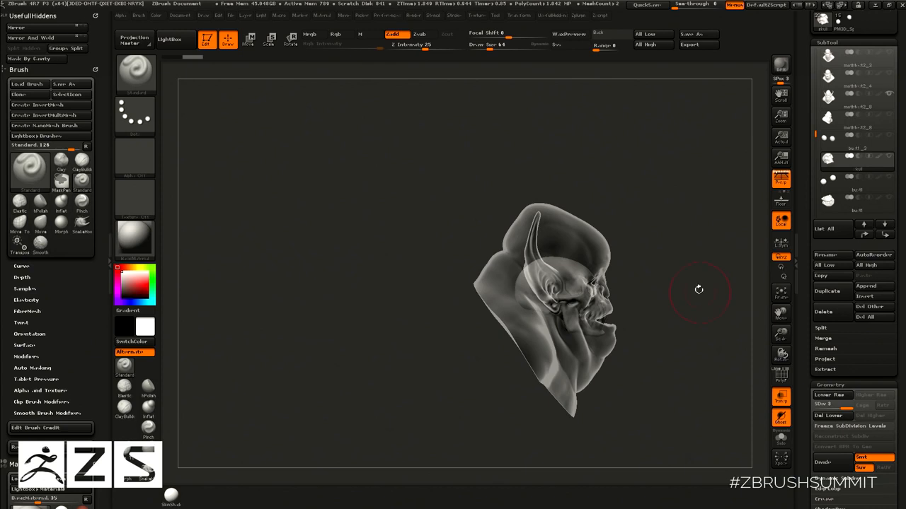
View the skull alone from the front in Solo mode, and hide the horned mothtest2_8 bust.
{"action": "left_click", "coordinate": [780, 439]}
{"action": "left_click_drag", "start_coordinate": [721, 303], "coordinate": [688, 327]}
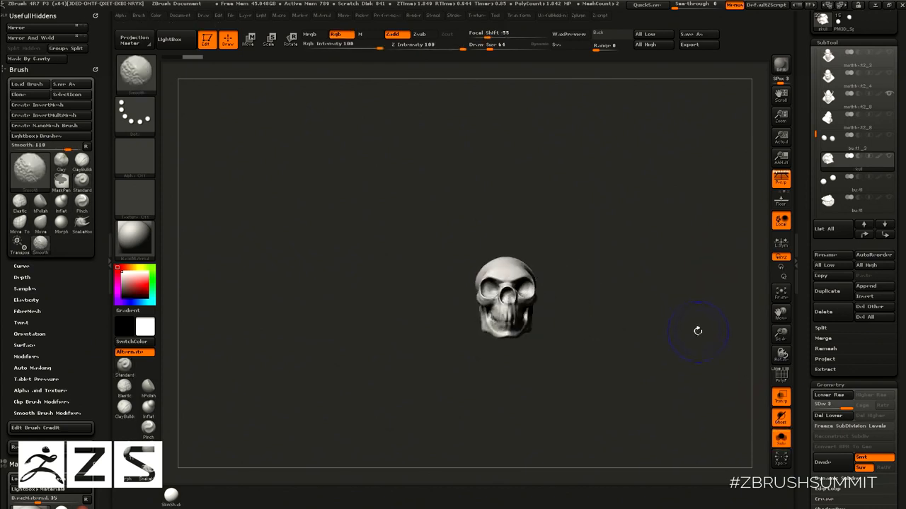
{"action": "left_click", "coordinate": [888, 93]}
{"action": "left_click_drag", "start_coordinate": [807, 138], "coordinate": [808, 198]}
{"action": "left_click", "coordinate": [781, 439]}
Show the mothtest2_3 bust over the skull, view the fit from the front and side, and hide the bust.
{"action": "left_click", "coordinate": [892, 181]}
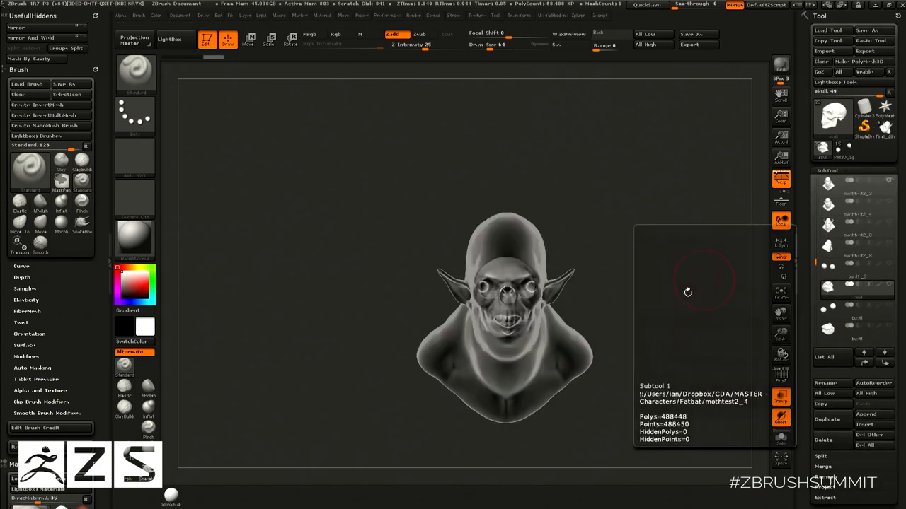
{"action": "left_click_drag", "start_coordinate": [687, 293], "coordinate": [627, 299]}
{"action": "left_click_drag", "start_coordinate": [815, 257], "coordinate": [815, 235]}
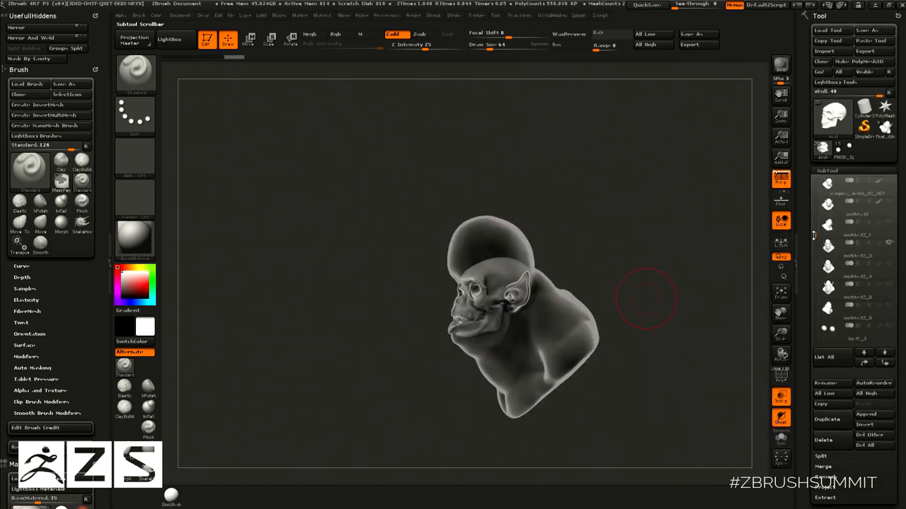
{"action": "left_click", "coordinate": [890, 244]}
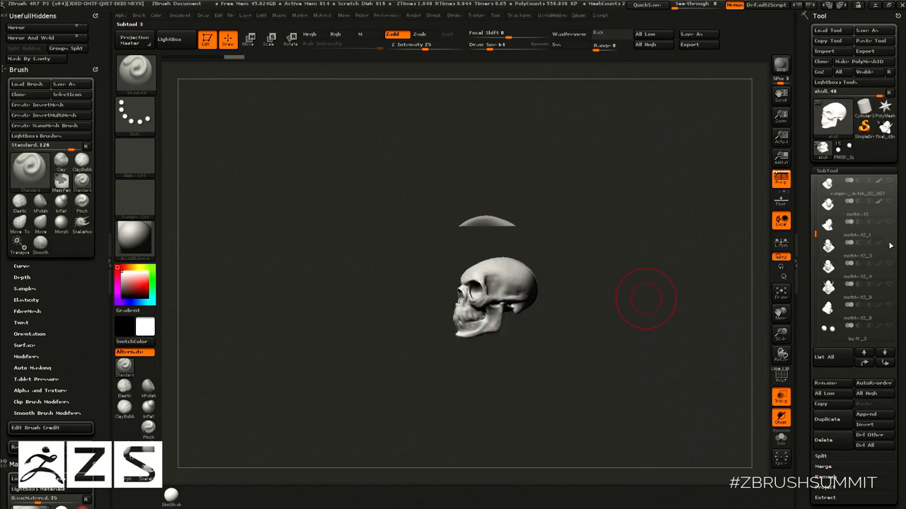
Overlay the mothtest2 and vampire_sketch_02_007 busts on the skull and compare them from the front.
{"action": "left_click", "coordinate": [890, 202]}
{"action": "left_click_drag", "start_coordinate": [610, 248], "coordinate": [651, 242]}
{"action": "left_click", "coordinate": [890, 181]}
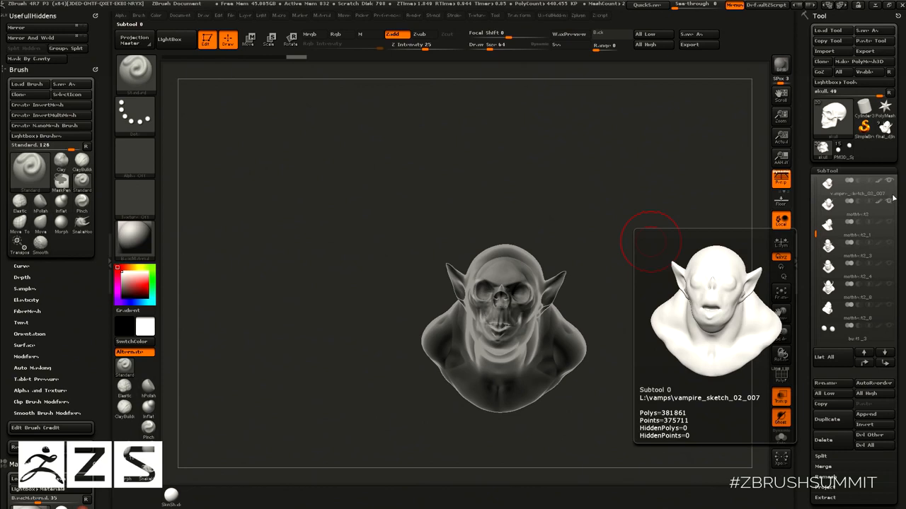
{"action": "left_click_drag", "start_coordinate": [817, 234], "coordinate": [817, 221]}
{"action": "mouse_move", "coordinate": [890, 205]}
Examine how the skull sits inside the transparent mothtest2 bust from the side and the front.
{"action": "left_click_drag", "start_coordinate": [670, 268], "coordinate": [652, 314]}
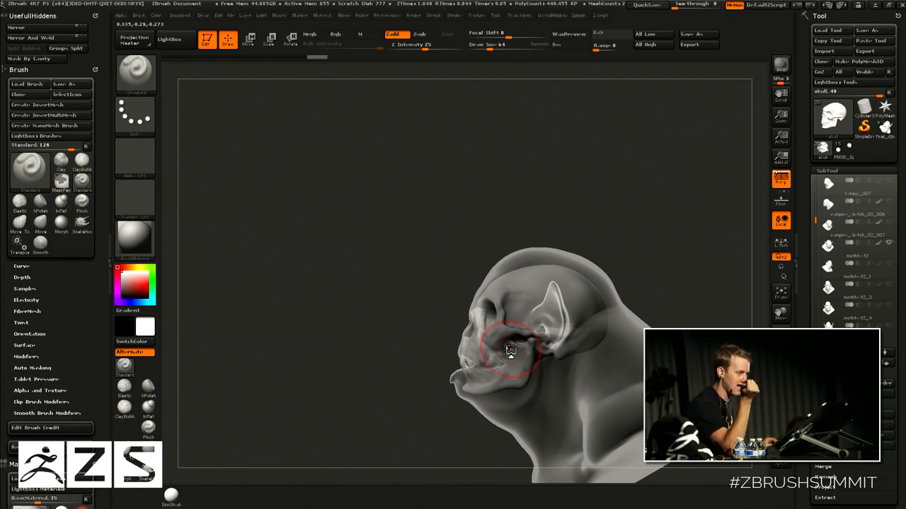
{"action": "mouse_move", "coordinate": [694, 276]}
{"action": "left_mouse_down"}
{"action": "mouse_move", "coordinate": [671, 249]}
{"action": "mouse_move", "coordinate": [696, 268]}
{"action": "left_mouse_up"}
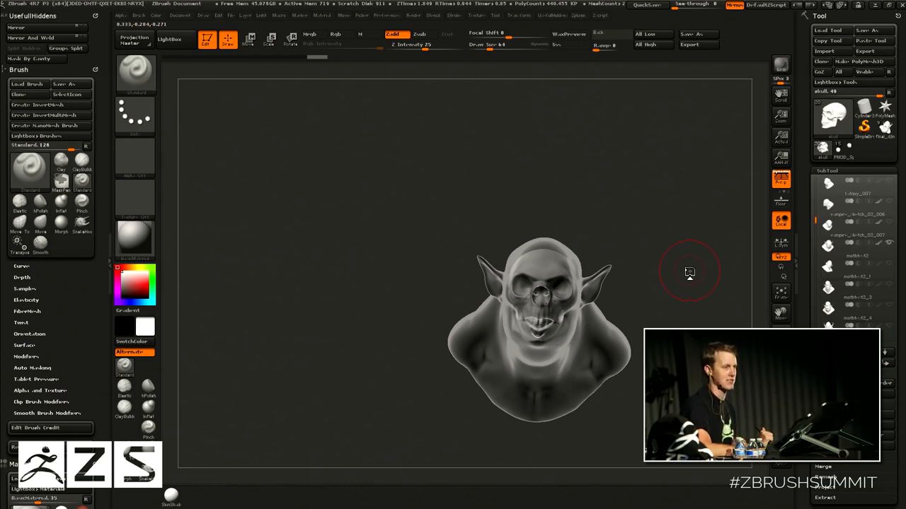
{"action": "left_click_drag", "start_coordinate": [687, 265], "coordinate": [667, 284]}
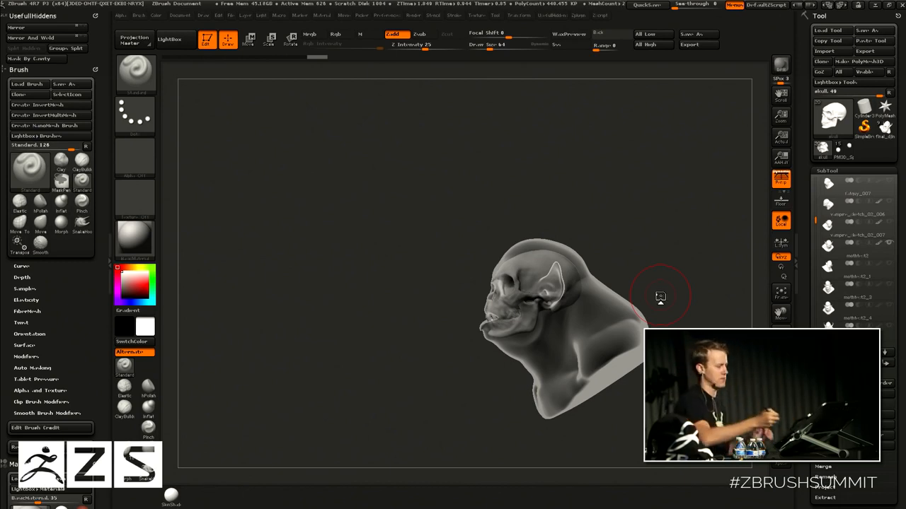
{"action": "left_click_drag", "start_coordinate": [710, 223], "coordinate": [686, 228]}
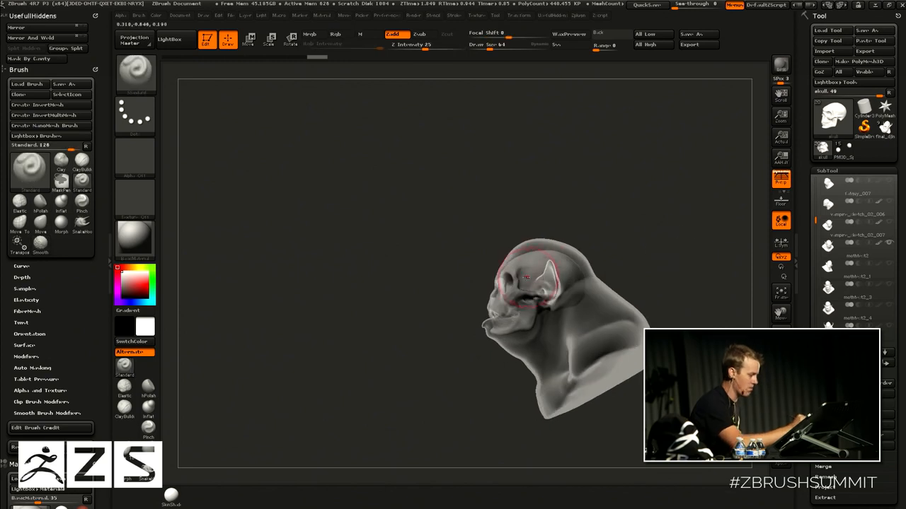
Reshape the skull inside the transparent mothtest2 bust with the Move brush, enlarging the draw size to 78.
{"action": "left_click_drag", "start_coordinate": [606, 225], "coordinate": [639, 279], "text": "alt"}
{"action": "left_click", "coordinate": [144, 450]}
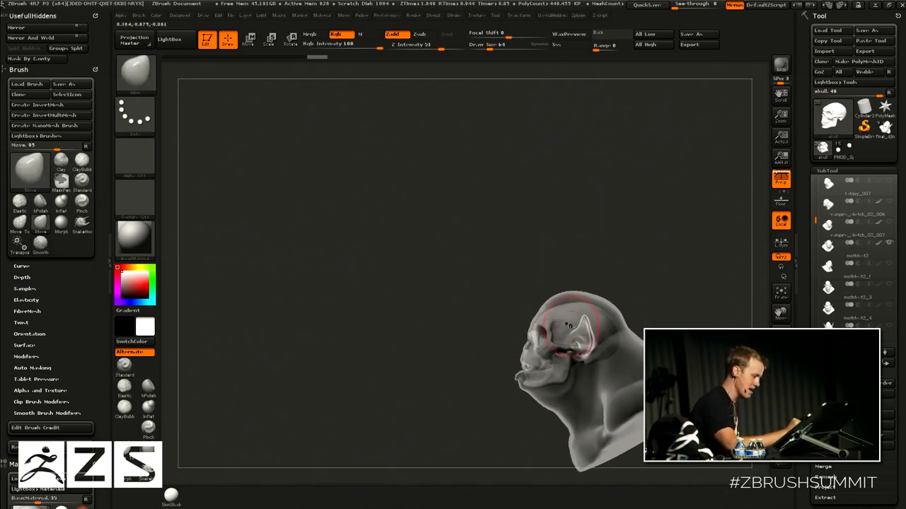
{"action": "left_click_drag", "start_coordinate": [561, 300], "coordinate": [603, 310]}
{"action": "key", "text": "s"}
{"action": "mouse_move", "coordinate": [604, 310]}
{"action": "left_mouse_down"}
{"action": "mouse_move", "coordinate": [696, 287]}
{"action": "mouse_move", "coordinate": [693, 327]}
{"action": "mouse_move", "coordinate": [675, 320]}
{"action": "mouse_move", "coordinate": [718, 322]}
{"action": "mouse_move", "coordinate": [687, 318]}
{"action": "mouse_move", "coordinate": [685, 240]}
{"action": "left_mouse_up"}
{"action": "key", "text": "s"}
{"action": "left_click_drag", "start_coordinate": [607, 266], "coordinate": [609, 264]}
{"action": "mouse_move", "coordinate": [669, 213]}
{"action": "left_mouse_down"}
{"action": "mouse_move", "coordinate": [726, 253]}
{"action": "mouse_move", "coordinate": [665, 265]}
{"action": "left_mouse_up"}
Turn off transparency, select the mothtest2 bust and show the skull together with it.
{"action": "left_click", "coordinate": [781, 400]}
{"action": "left_click_drag", "start_coordinate": [743, 350], "coordinate": [697, 276]}
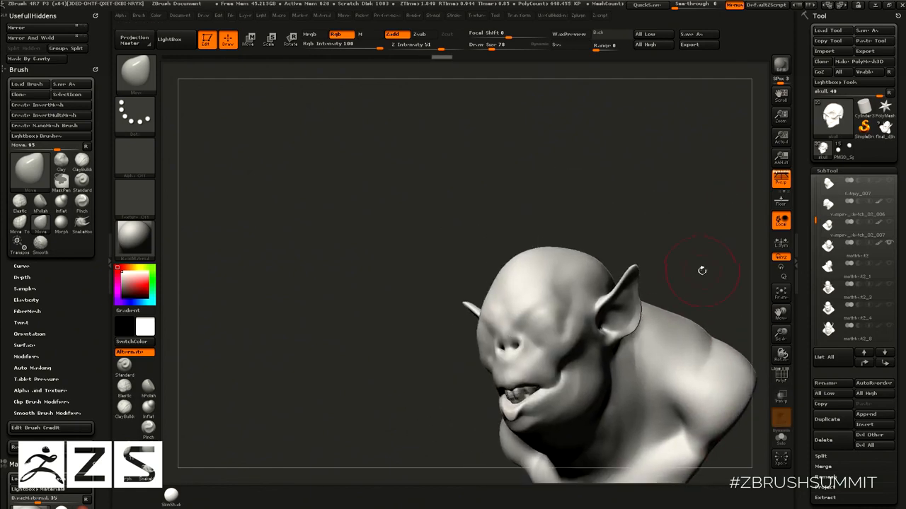
{"action": "left_click", "coordinate": [850, 245]}
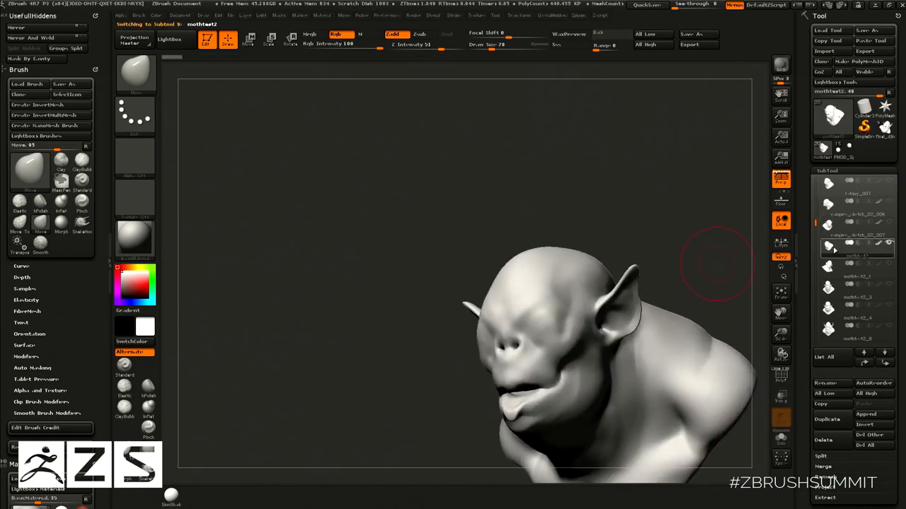
{"action": "left_click_drag", "start_coordinate": [815, 231], "coordinate": [815, 263]}
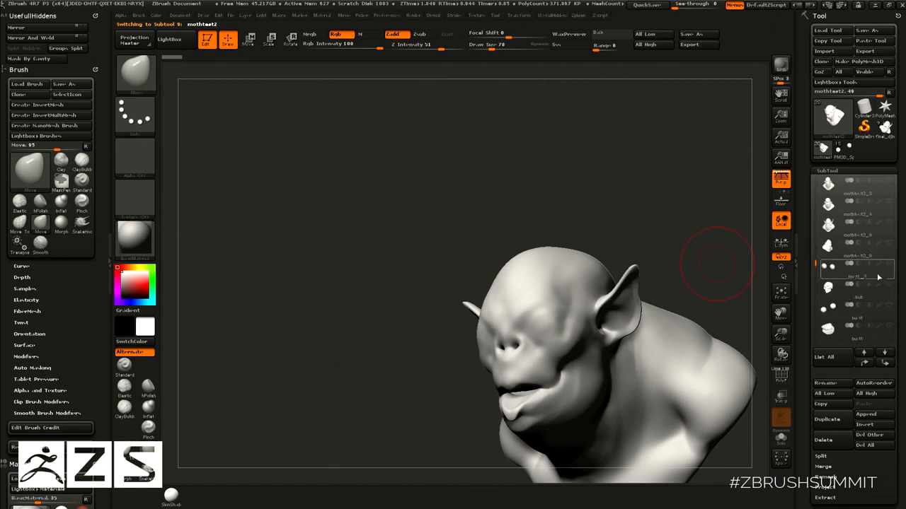
{"action": "left_click", "coordinate": [888, 285]}
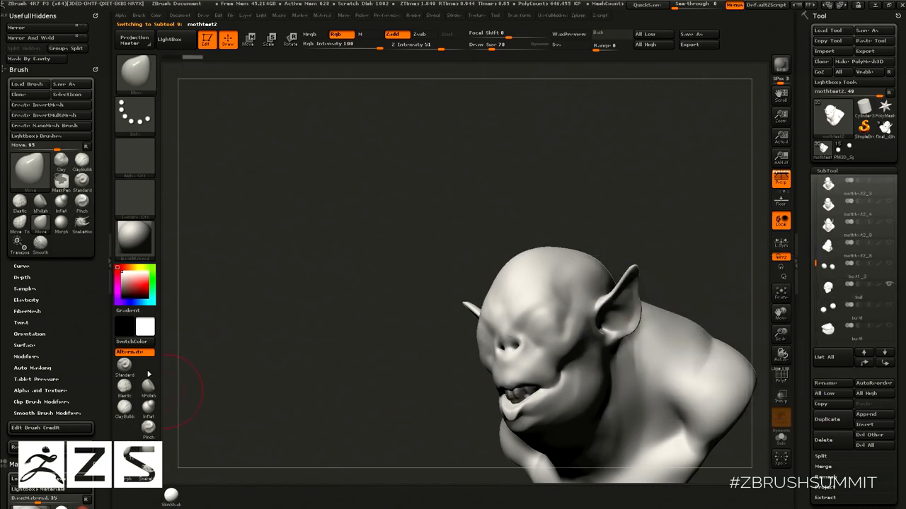
Try carving the mouth corner and eye sockets of the mothtest2 bust with ClayBuildup at draw size 24, and undo the strokes.
{"action": "left_click", "coordinate": [125, 408]}
{"action": "key", "text": "s"}
{"action": "mouse_move", "coordinate": [539, 375]}
{"action": "left_mouse_down"}
{"action": "mouse_move", "coordinate": [526, 375]}
{"action": "mouse_move", "coordinate": [543, 381]}
{"action": "left_mouse_up"}
{"action": "key", "text": "s"}
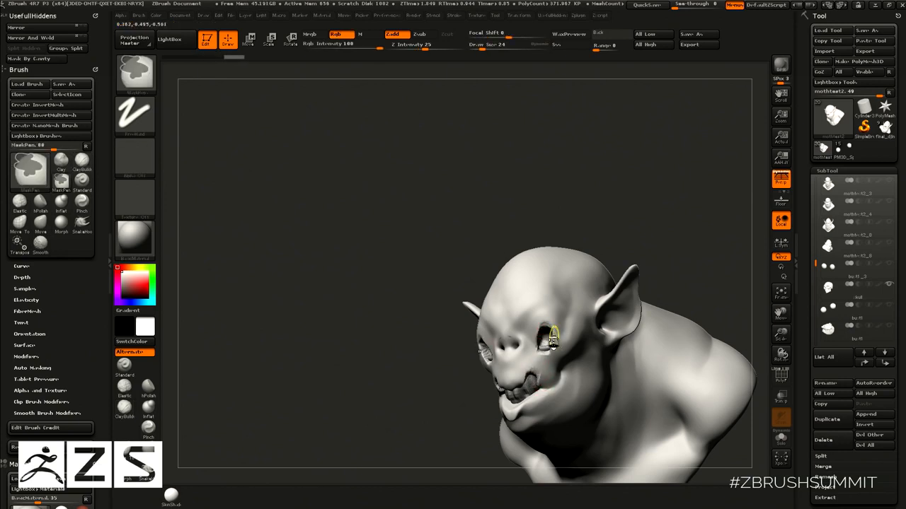
{"action": "key", "text": "ctrl"}
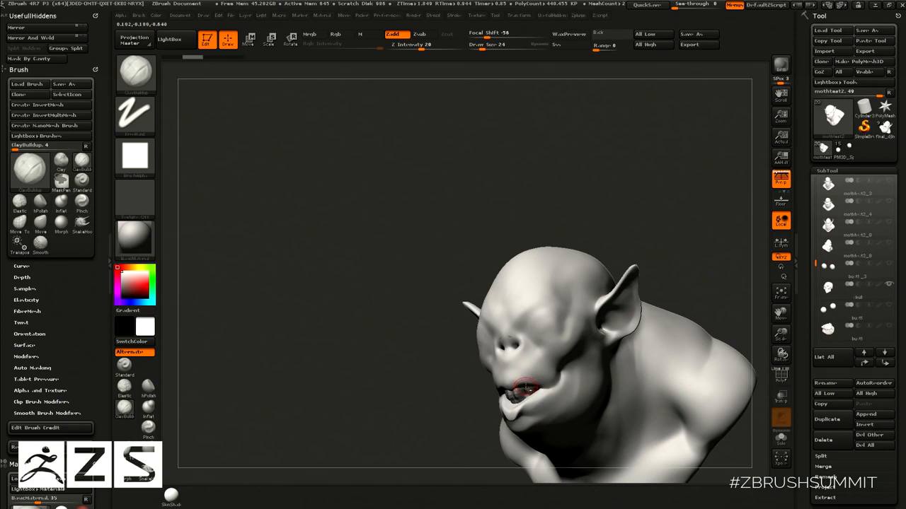
{"action": "mouse_move", "coordinate": [528, 379]}
{"action": "left_mouse_down", "text": "alt"}
{"action": "mouse_move", "coordinate": [537, 357]}
{"action": "mouse_move", "coordinate": [526, 366]}
{"action": "mouse_move", "coordinate": [541, 370]}
{"action": "left_mouse_up", "text": "alt"}
{"action": "left_click_drag", "start_coordinate": [657, 261], "coordinate": [703, 262]}
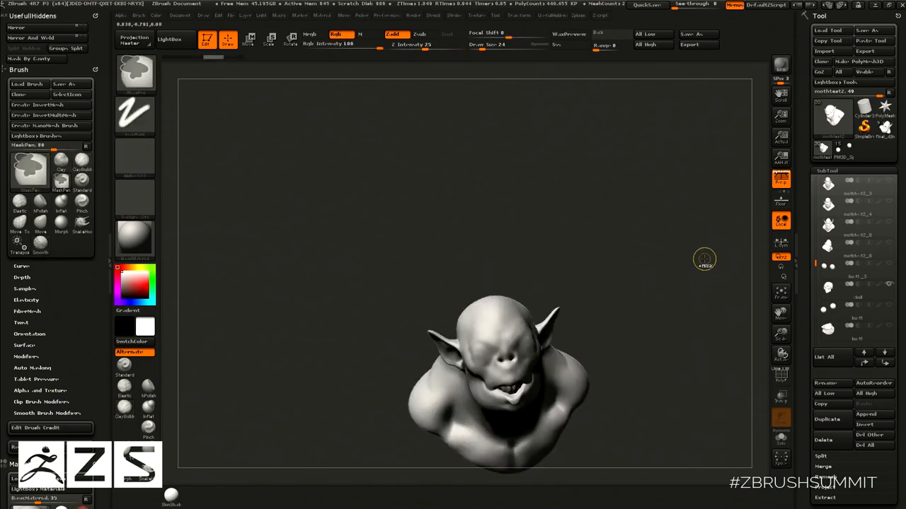
Select the skull subtool and display it without the mothtest2 bust.
{"action": "mouse_move", "coordinate": [833, 251]}
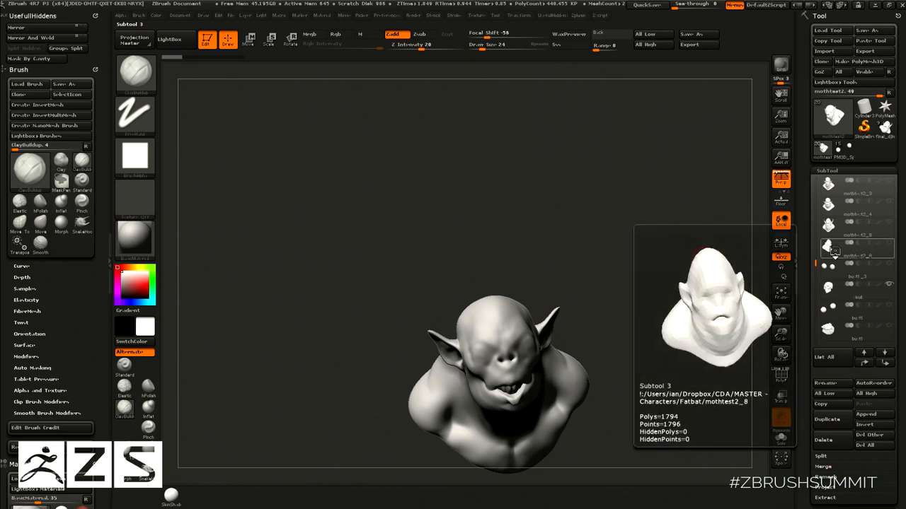
{"action": "left_click", "coordinate": [828, 287]}
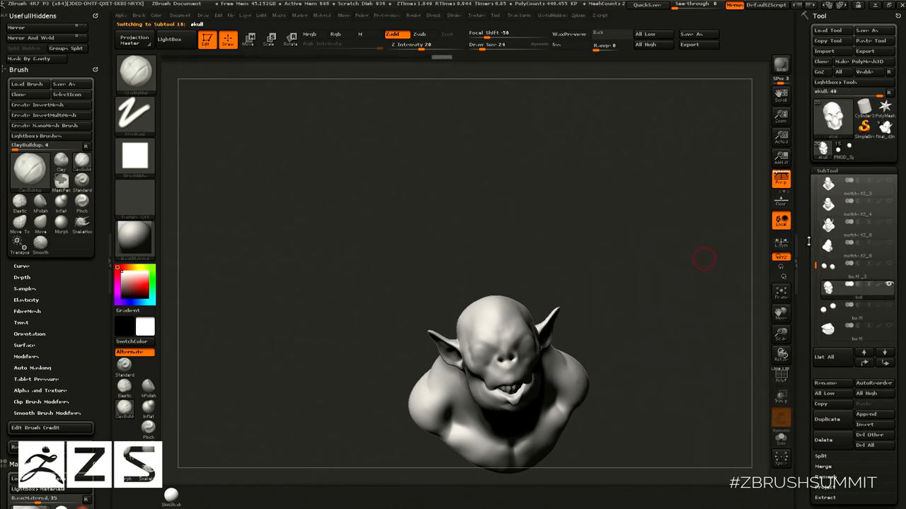
{"action": "left_click", "coordinate": [889, 285]}
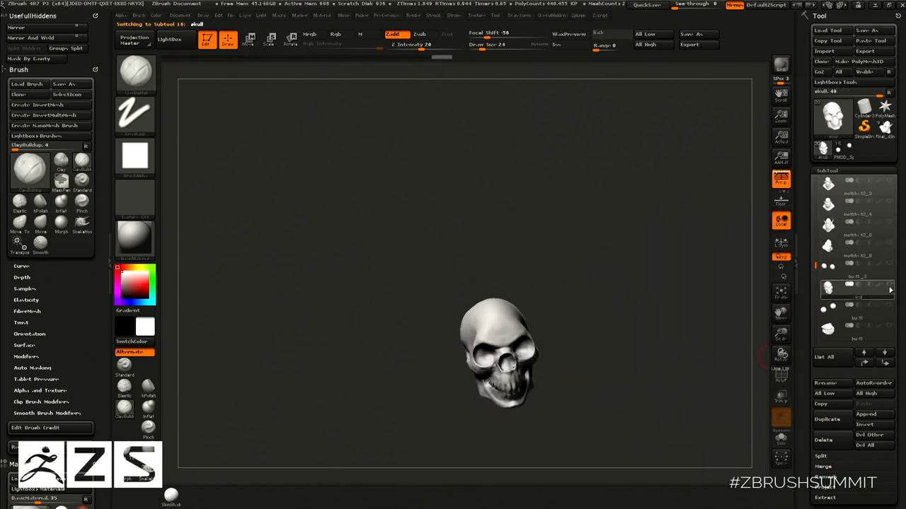
Select the mothtest2_8 bust and display it together with its eyeballs, teeth and beard.
{"action": "left_click_drag", "start_coordinate": [655, 333], "coordinate": [643, 298]}
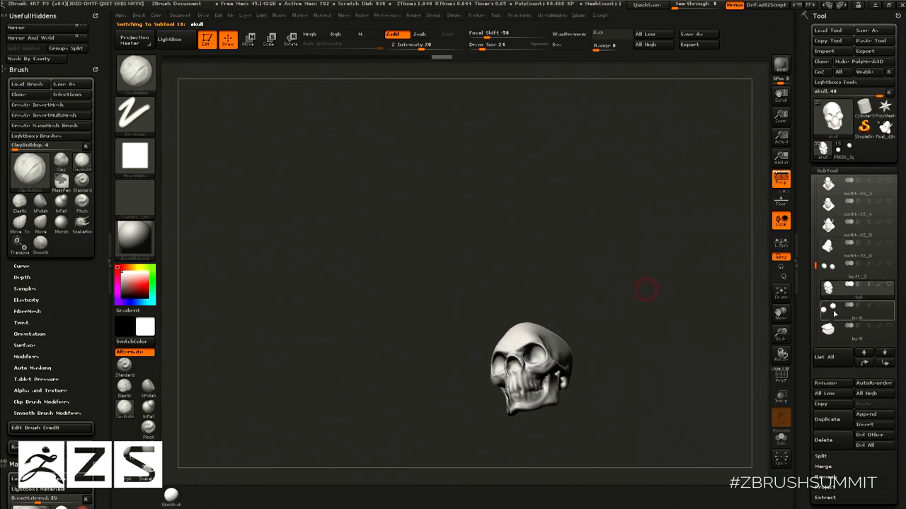
{"action": "mouse_move", "coordinate": [815, 266]}
{"action": "left_mouse_down"}
{"action": "mouse_move", "coordinate": [815, 285]}
{"action": "mouse_move", "coordinate": [813, 268]}
{"action": "left_mouse_up"}
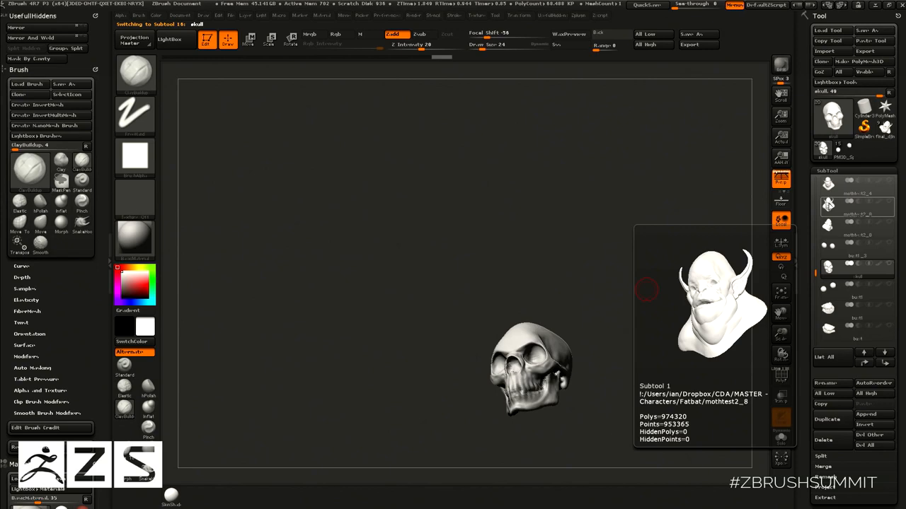
{"action": "left_click", "coordinate": [830, 206]}
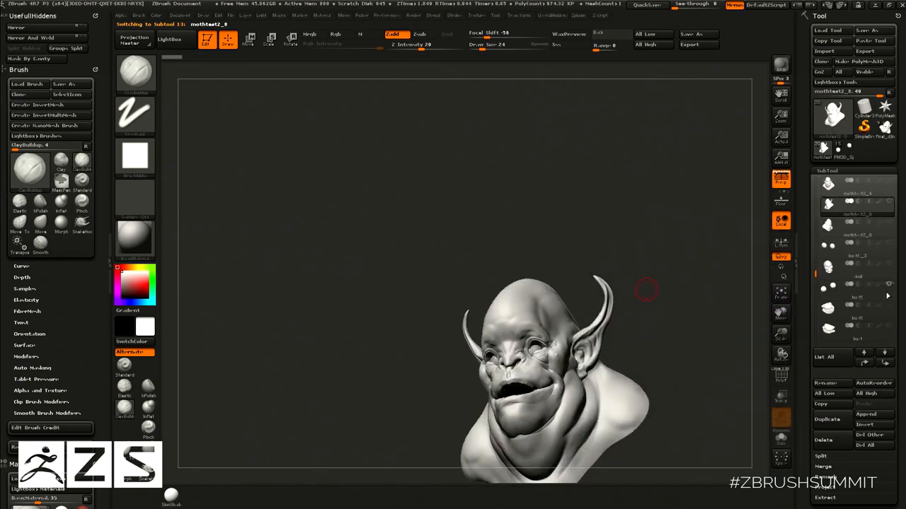
{"action": "scroll", "coordinate": [891, 322], "scroll_direction": "down", "scroll_amount": 2}
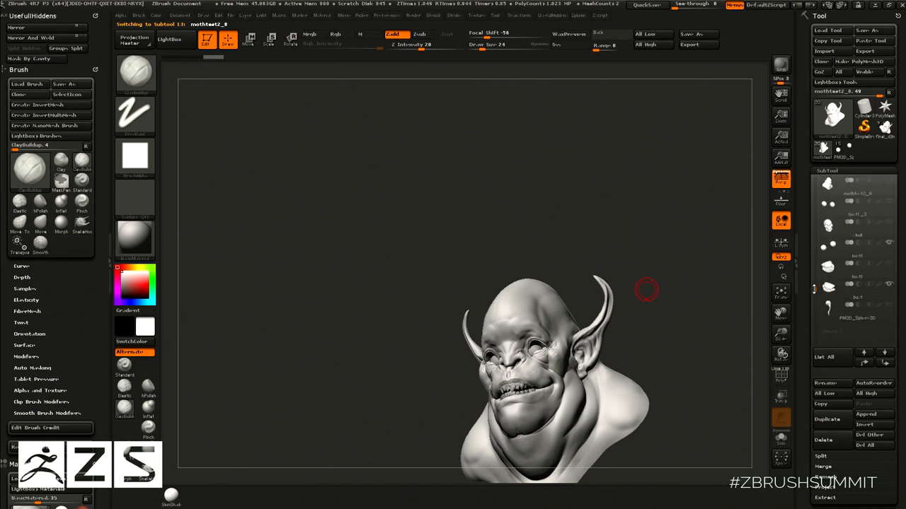
{"action": "left_click", "coordinate": [891, 307]}
{"action": "left_click_drag", "start_coordinate": [696, 324], "coordinate": [671, 324]}
{"action": "left_click_drag", "start_coordinate": [670, 325], "coordinate": [713, 261], "text": "alt"}
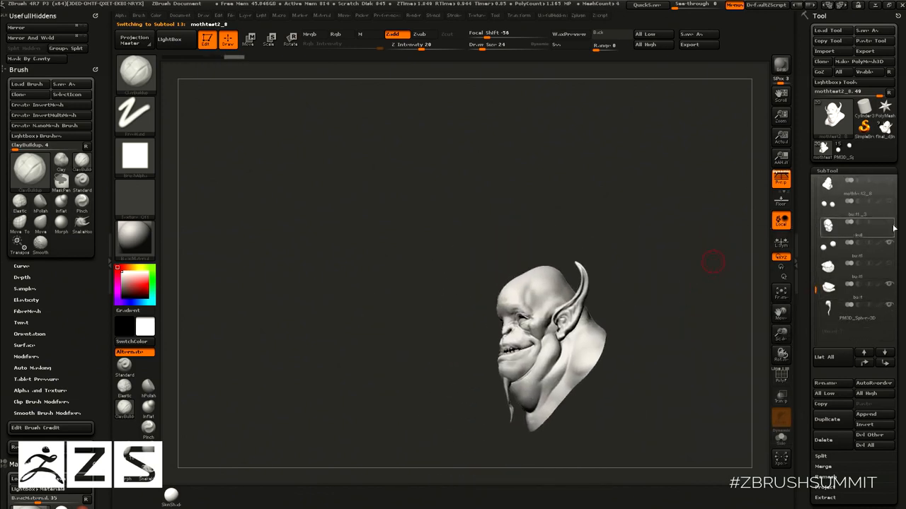
Select the bust1 eyeballs subtool and show the mothtest2_8 bust around it.
{"action": "left_click", "coordinate": [832, 249]}
{"action": "mouse_move", "coordinate": [831, 204]}
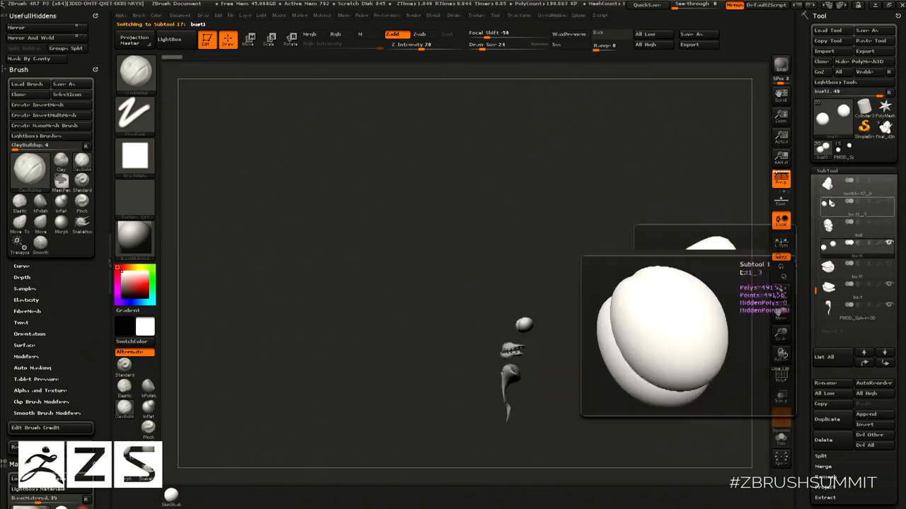
{"action": "scroll", "coordinate": [856, 240], "scroll_direction": "up", "scroll_amount": 1}
{"action": "left_click", "coordinate": [887, 182]}
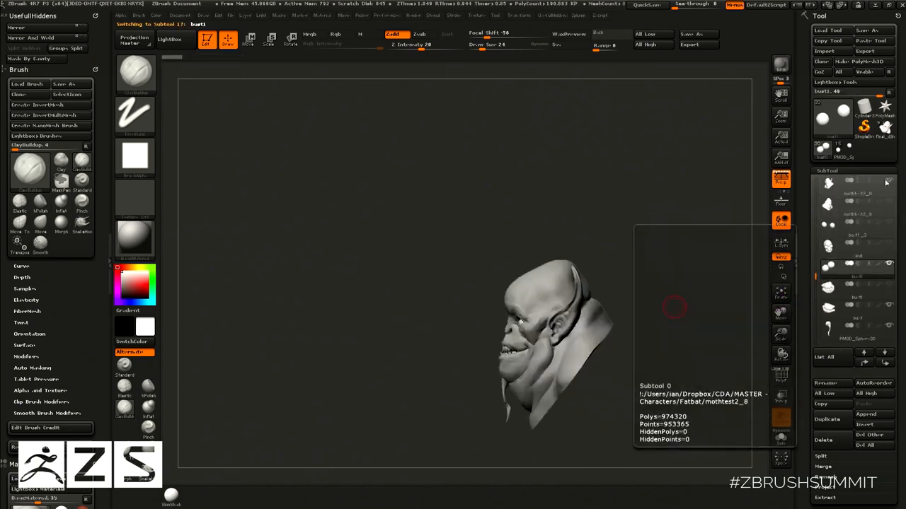
Adjust the bust1 eyeballs' placement in the eye sockets with the Move transpose line and check the bust from several angles.
{"action": "key", "text": "w"}
{"action": "mouse_move", "coordinate": [525, 319]}
{"action": "left_mouse_down"}
{"action": "mouse_move", "coordinate": [463, 375]}
{"action": "mouse_move", "coordinate": [452, 401]}
{"action": "left_mouse_up"}
{"action": "left_click_drag", "start_coordinate": [489, 359], "coordinate": [491, 354]}
{"action": "key", "text": "q"}
{"action": "mouse_move", "coordinate": [648, 250]}
{"action": "left_mouse_down"}
{"action": "mouse_move", "coordinate": [679, 246]}
{"action": "mouse_move", "coordinate": [679, 226]}
{"action": "left_mouse_up"}
{"action": "key", "text": "w"}
{"action": "key", "text": "q"}
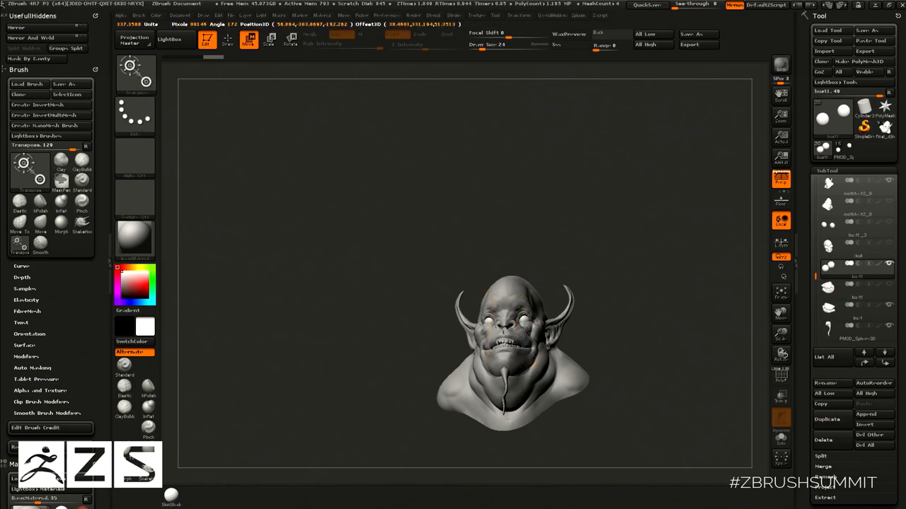
{"action": "left_click_drag", "start_coordinate": [658, 290], "coordinate": [661, 274]}
{"action": "mouse_move", "coordinate": [705, 250]}
{"action": "left_mouse_down"}
{"action": "mouse_move", "coordinate": [705, 261]}
{"action": "mouse_move", "coordinate": [684, 249]}
{"action": "left_mouse_up"}
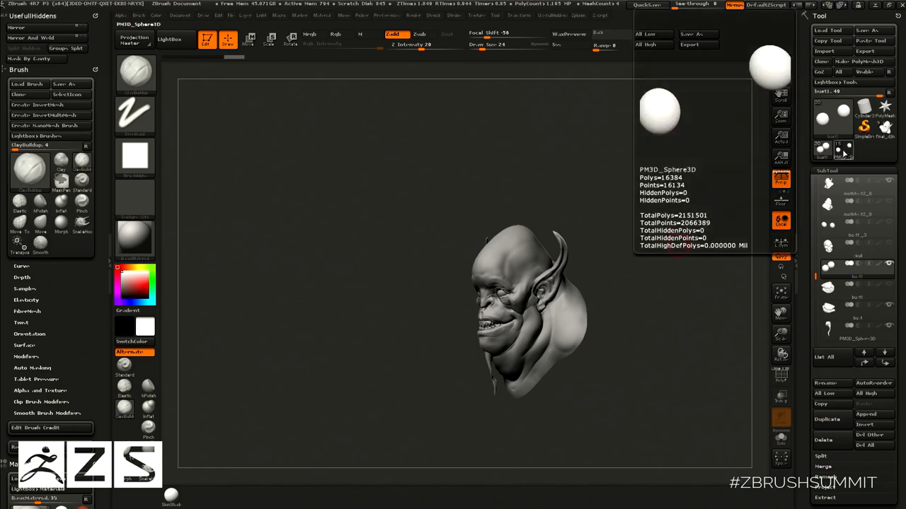
Switch to the final_djin tool and view the finished bust with its subtools.
{"action": "mouse_move", "coordinate": [850, 153]}
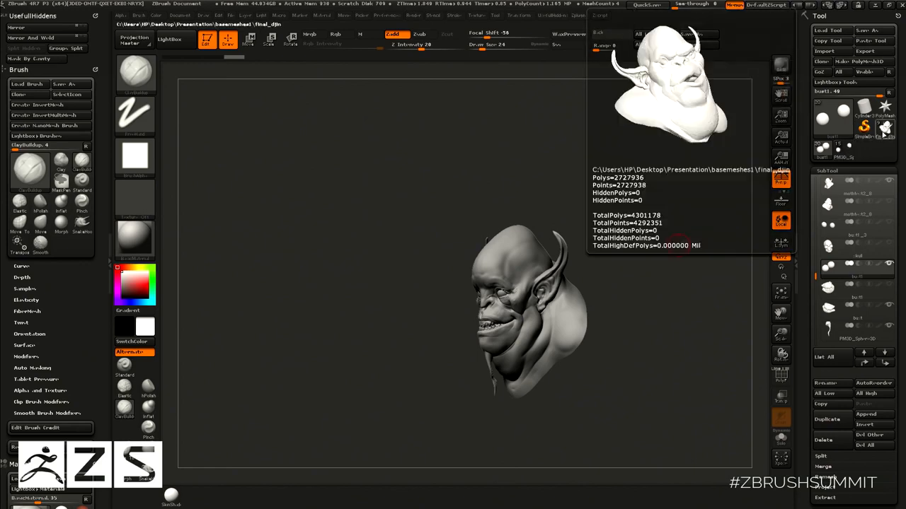
{"action": "left_click", "coordinate": [883, 129]}
{"action": "mouse_move", "coordinate": [658, 253]}
{"action": "left_mouse_down"}
{"action": "mouse_move", "coordinate": [717, 215]}
{"action": "mouse_move", "coordinate": [661, 237]}
{"action": "left_mouse_up"}
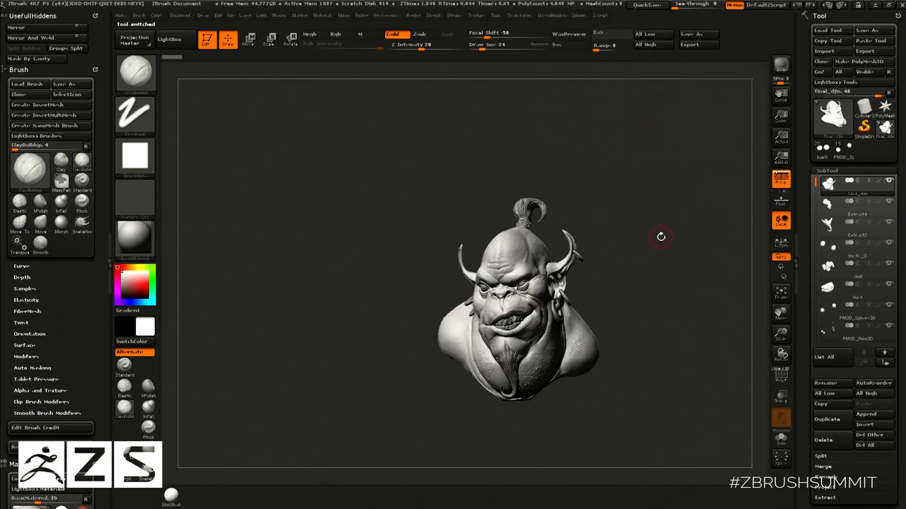
{"action": "left_click_drag", "start_coordinate": [804, 302], "coordinate": [796, 279]}
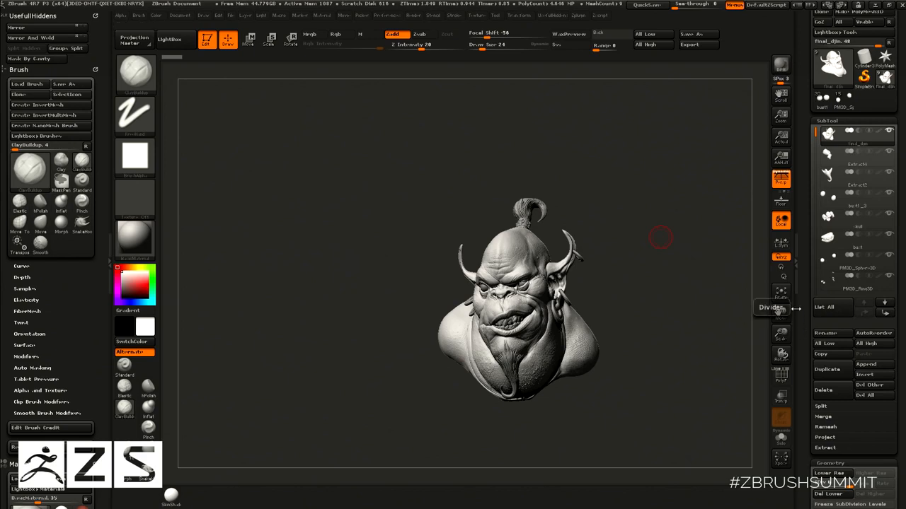
{"action": "left_click_drag", "start_coordinate": [808, 142], "coordinate": [815, 122]}
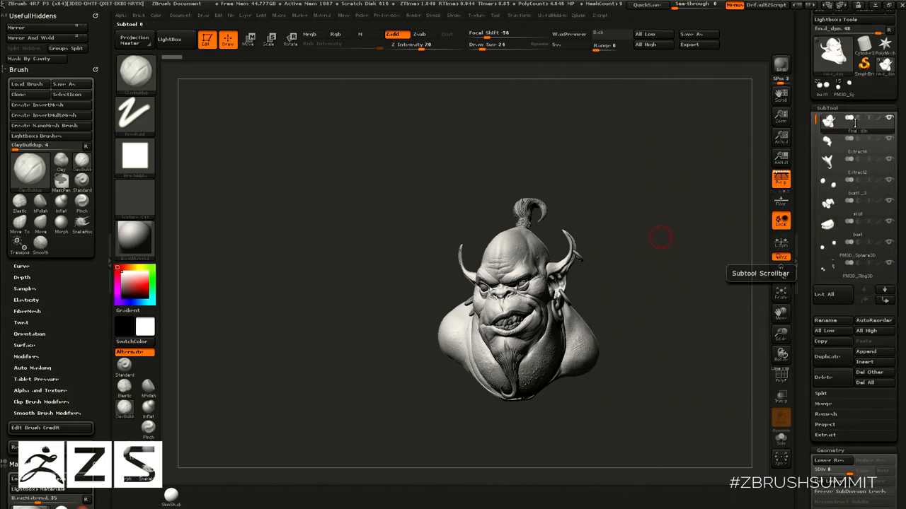
Compare the bust1 tool with the final_djin tool from the same angle, ending on final_djin.
{"action": "left_click", "coordinate": [824, 90]}
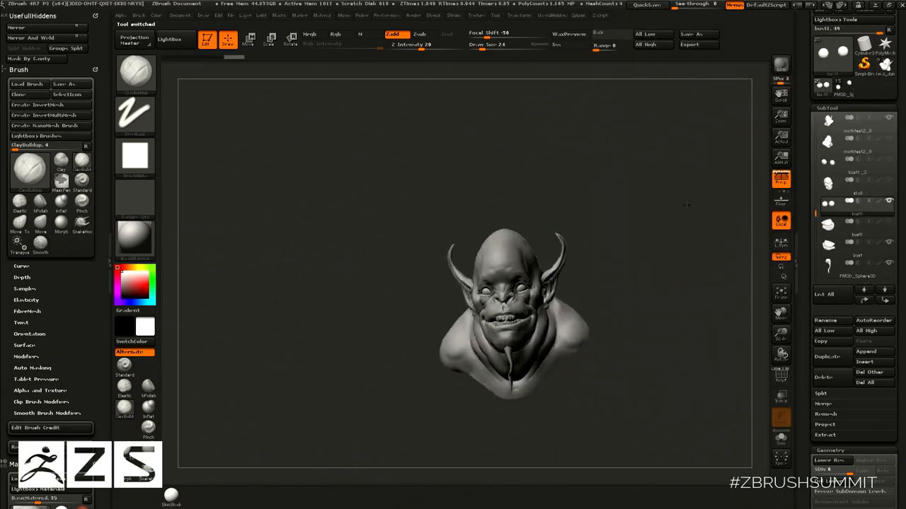
{"action": "left_click_drag", "start_coordinate": [686, 205], "coordinate": [718, 188]}
{"action": "left_click", "coordinate": [884, 69]}
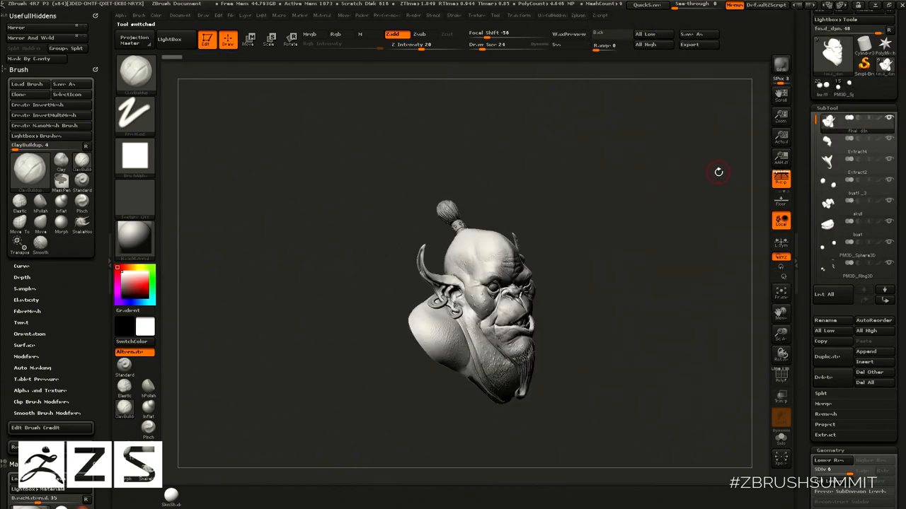
Examine the final_djin base mesh at subdivision level 1 with PolyFrame on.
{"action": "key", "text": "shift+d"}
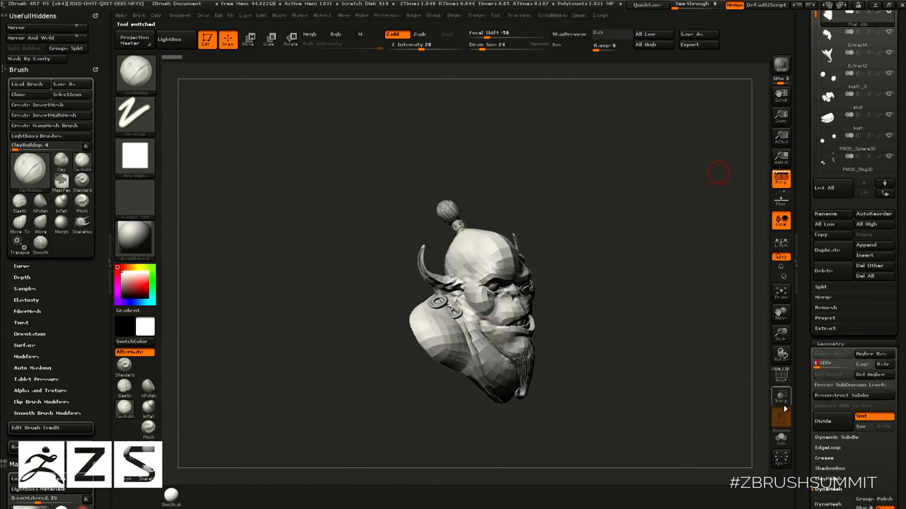
{"action": "key", "text": "shift+f"}
{"action": "left_click_drag", "start_coordinate": [707, 349], "coordinate": [666, 335]}
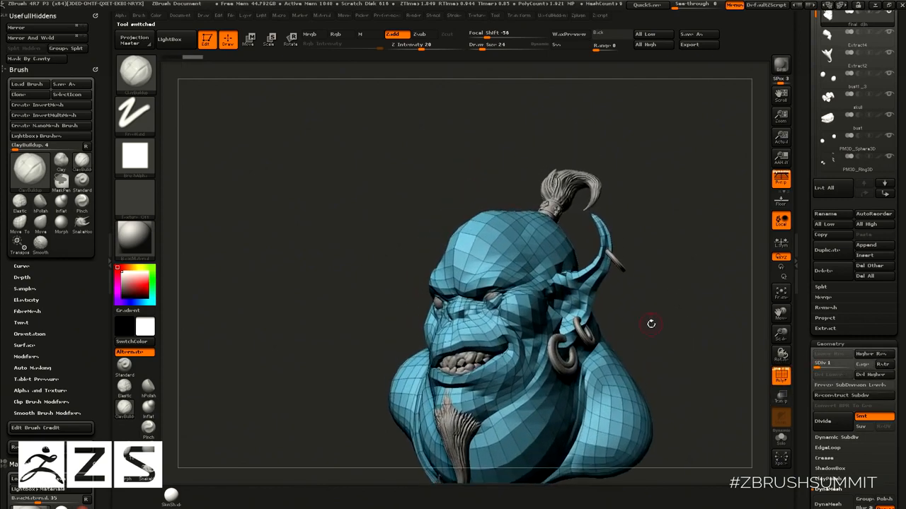
{"action": "mouse_move", "coordinate": [675, 213]}
{"action": "left_mouse_down"}
{"action": "mouse_move", "coordinate": [690, 237]}
{"action": "mouse_move", "coordinate": [681, 205]}
{"action": "left_mouse_up"}
{"action": "left_click_drag", "start_coordinate": [669, 240], "coordinate": [700, 250]}
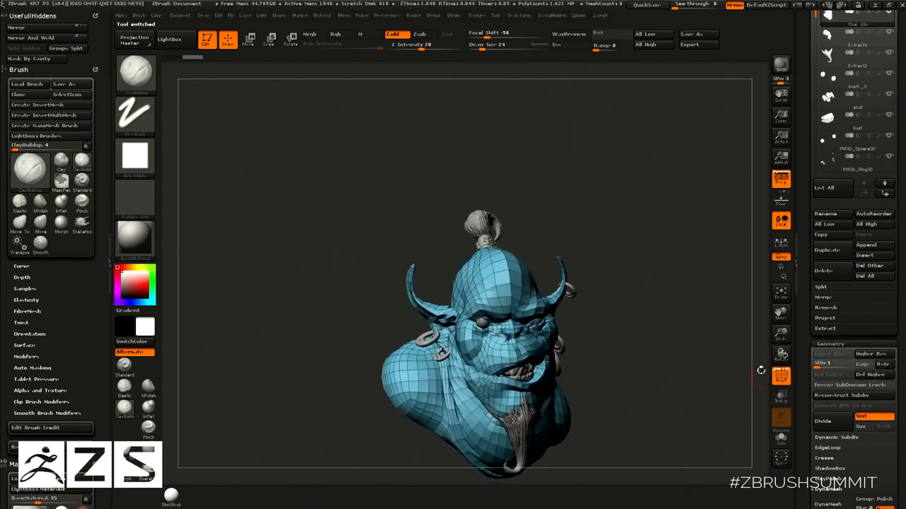
Isolate the final_djin subtool, try smoothing the eye area of its base mesh, and undo the stroke.
{"action": "left_click", "coordinate": [782, 438]}
{"action": "left_click_drag", "start_coordinate": [698, 308], "coordinate": [664, 331]}
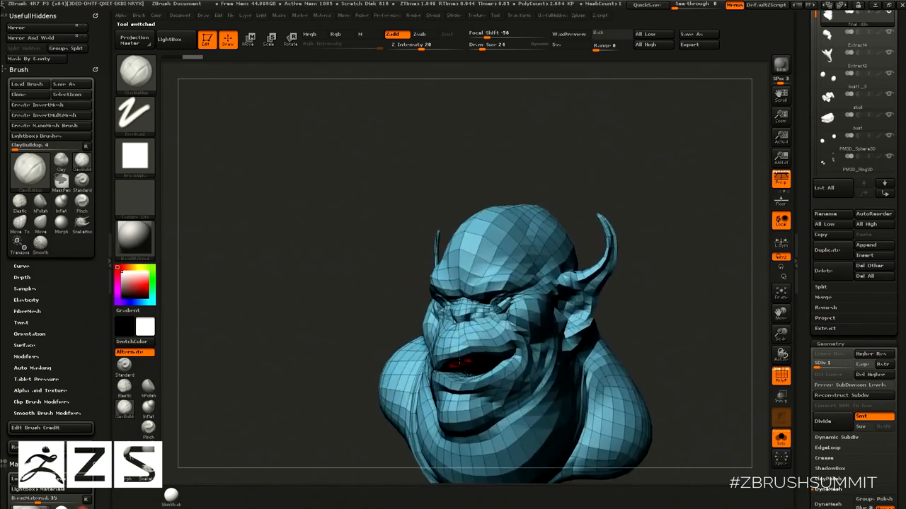
{"action": "mouse_move", "coordinate": [694, 298]}
{"action": "left_mouse_down"}
{"action": "mouse_move", "coordinate": [712, 288]}
{"action": "mouse_move", "coordinate": [696, 286]}
{"action": "left_mouse_up"}
{"action": "mouse_move", "coordinate": [696, 286]}
{"action": "left_mouse_down", "text": "alt"}
{"action": "mouse_move", "coordinate": [713, 333]}
{"action": "mouse_move", "coordinate": [684, 320]}
{"action": "left_mouse_up", "text": "alt"}
{"action": "mouse_move", "coordinate": [553, 362]}
{"action": "left_mouse_down", "text": "shift"}
{"action": "mouse_move", "coordinate": [549, 348]}
{"action": "mouse_move", "coordinate": [522, 360]}
{"action": "left_mouse_up", "text": "shift"}
{"action": "left_click_drag", "start_coordinate": [684, 267], "coordinate": [688, 323], "text": "alt"}
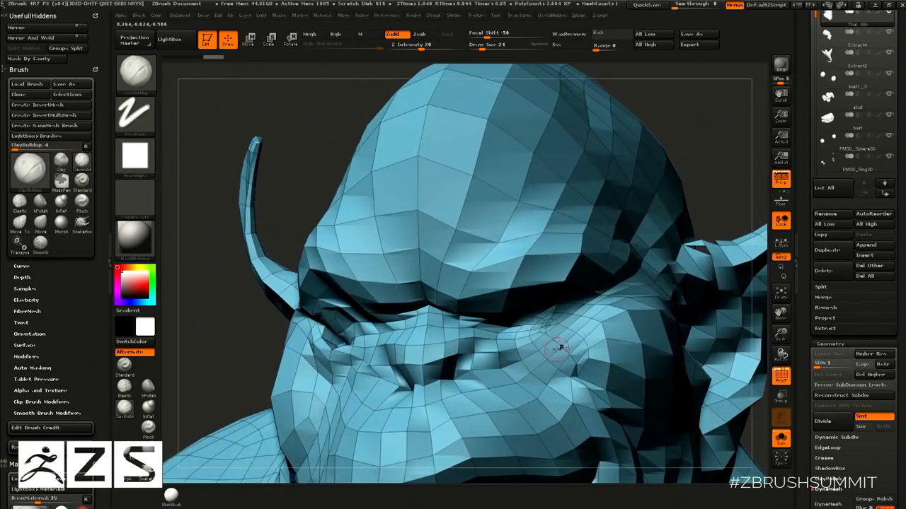
{"action": "key", "text": "ctrl+z"}
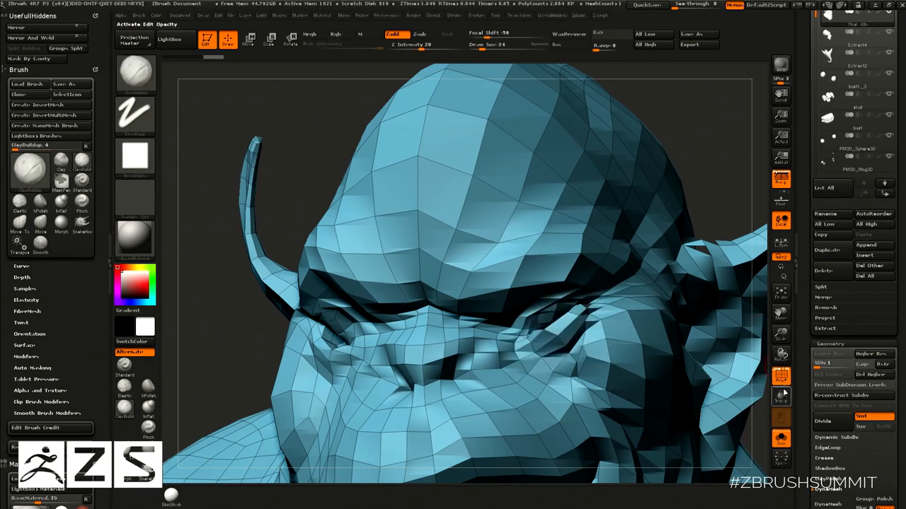
Show all djinn subtools without PolyFrame and return the final_djin bust to subdivision level 6.
{"action": "left_click", "coordinate": [780, 437]}
{"action": "left_click", "coordinate": [780, 377]}
{"action": "left_click_drag", "start_coordinate": [720, 187], "coordinate": [691, 225], "text": "alt"}
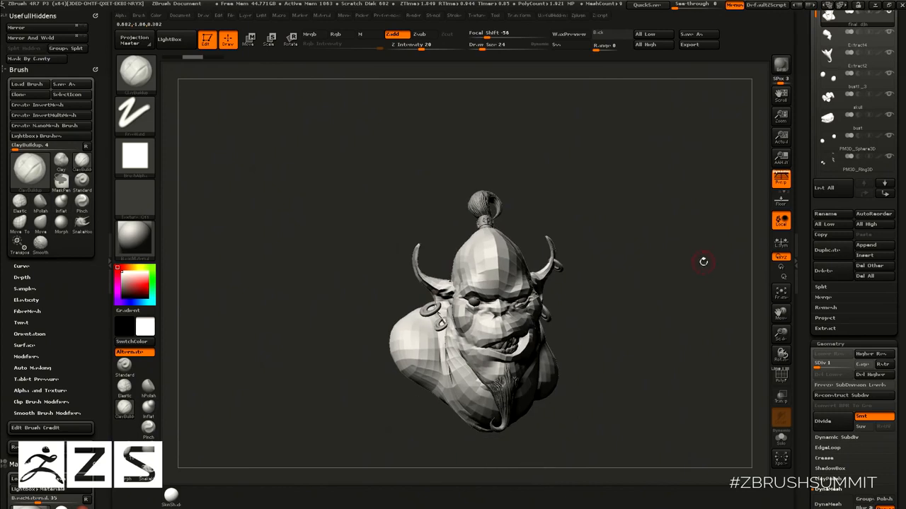
{"action": "left_click", "coordinate": [819, 367]}
{"action": "left_click", "coordinate": [854, 364]}
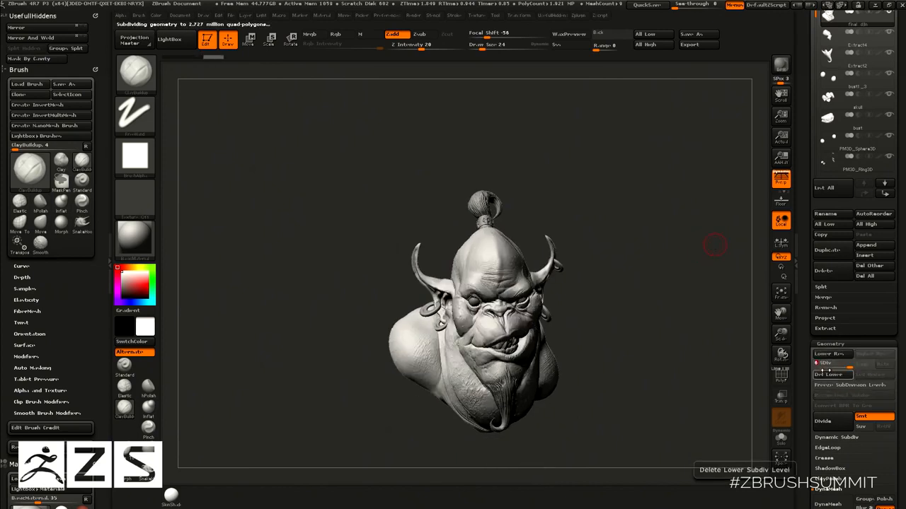
{"action": "left_click_drag", "start_coordinate": [681, 298], "coordinate": [725, 298]}
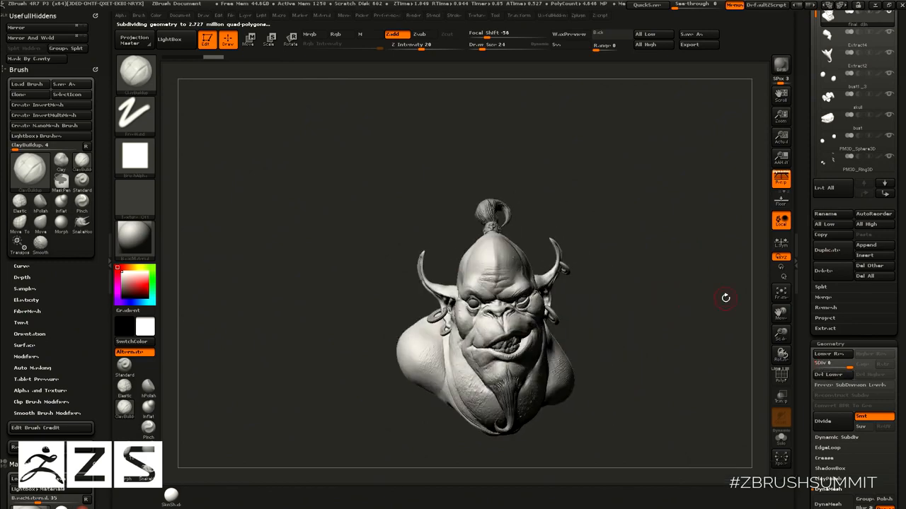
{"action": "left_click_drag", "start_coordinate": [725, 298], "coordinate": [677, 278]}
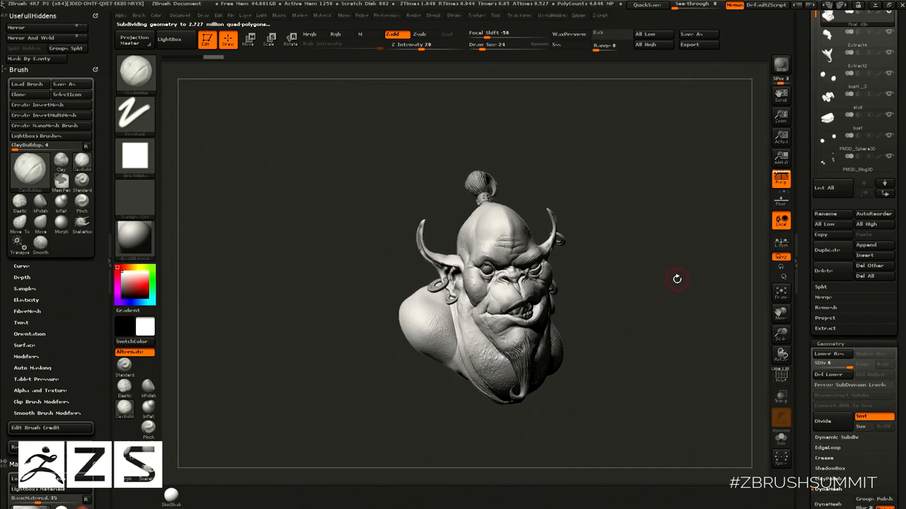
Select the Extract4 ponytail subtool and check its DynaMesh settings.
{"action": "left_click_drag", "start_coordinate": [668, 220], "coordinate": [806, 247]}
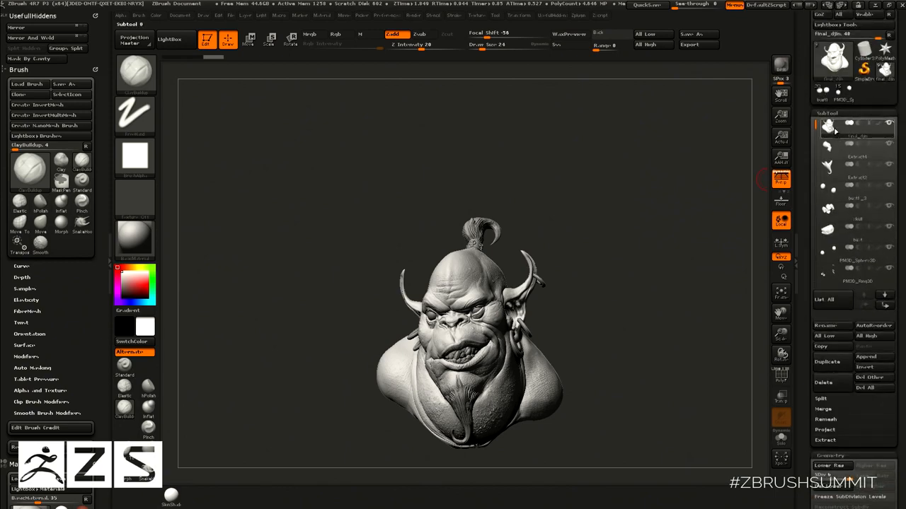
{"action": "mouse_move", "coordinate": [826, 149]}
{"action": "left_click", "coordinate": [828, 150]}
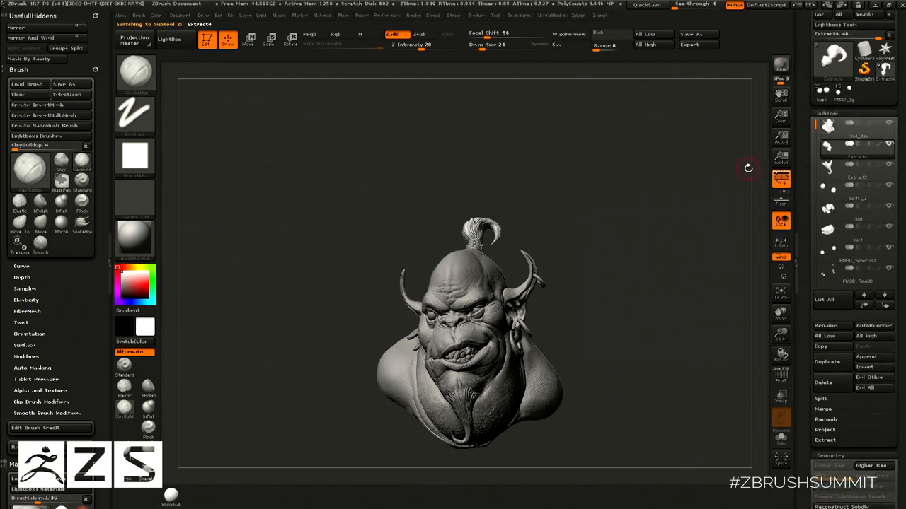
{"action": "left_click_drag", "start_coordinate": [700, 220], "coordinate": [681, 293]}
{"action": "scroll", "coordinate": [804, 419], "scroll_direction": "down", "scroll_amount": 5}
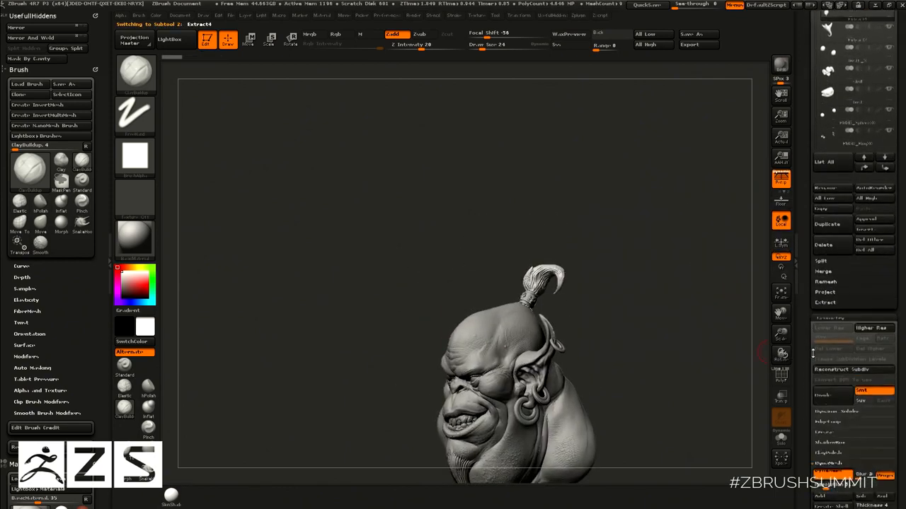
{"action": "left_click_drag", "start_coordinate": [680, 297], "coordinate": [718, 278]}
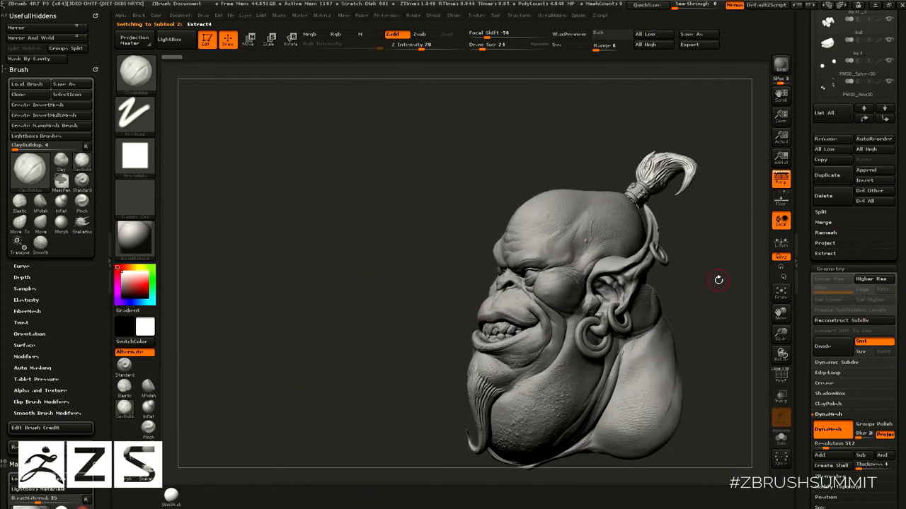
{"action": "key", "text": "F1"}
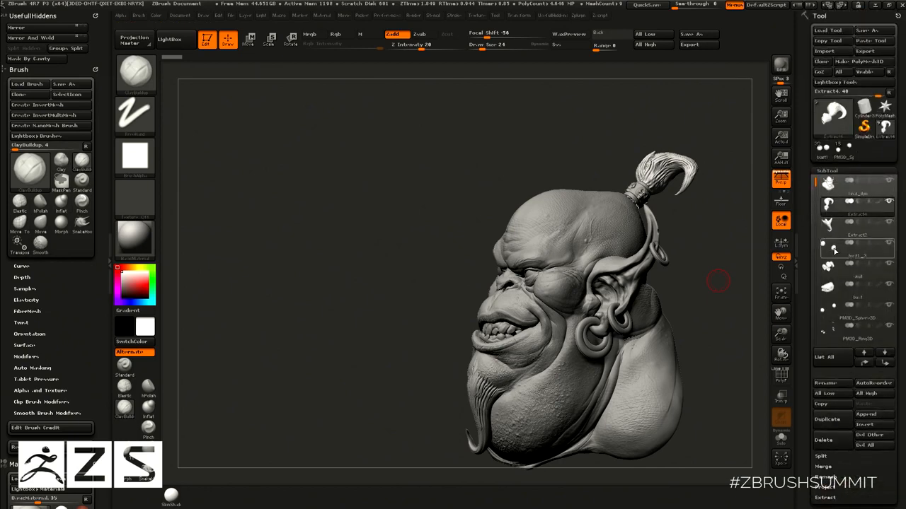
Examine the djinn's ponytail, face and skin detail from several angles, and select the final_djin subtool.
{"action": "left_click_drag", "start_coordinate": [713, 243], "coordinate": [596, 290]}
{"action": "left_click_drag", "start_coordinate": [664, 319], "coordinate": [687, 314]}
{"action": "left_click_drag", "start_coordinate": [677, 265], "coordinate": [629, 152]}
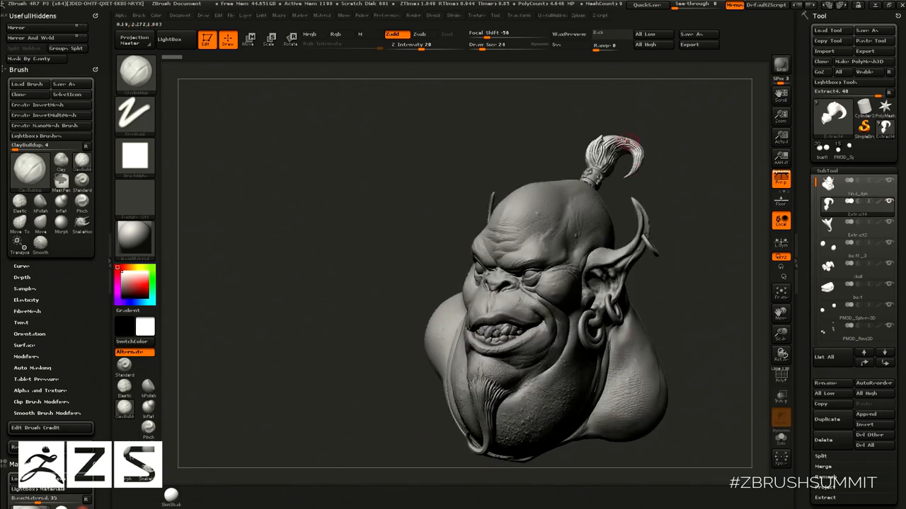
{"action": "mouse_move", "coordinate": [718, 262]}
{"action": "left_mouse_down"}
{"action": "mouse_move", "coordinate": [630, 234]}
{"action": "mouse_move", "coordinate": [613, 324]}
{"action": "left_mouse_up"}
{"action": "mouse_move", "coordinate": [683, 279]}
{"action": "left_mouse_down"}
{"action": "mouse_move", "coordinate": [736, 254]}
{"action": "mouse_move", "coordinate": [712, 269]}
{"action": "mouse_move", "coordinate": [703, 295]}
{"action": "mouse_move", "coordinate": [716, 263]}
{"action": "mouse_move", "coordinate": [700, 257]}
{"action": "mouse_move", "coordinate": [703, 282]}
{"action": "mouse_move", "coordinate": [720, 290]}
{"action": "left_mouse_up"}
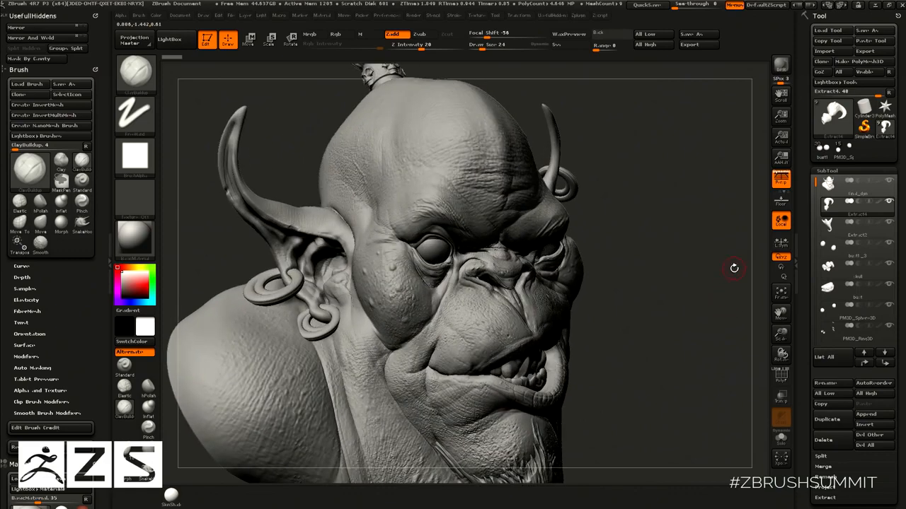
{"action": "left_click_drag", "start_coordinate": [714, 314], "coordinate": [738, 276]}
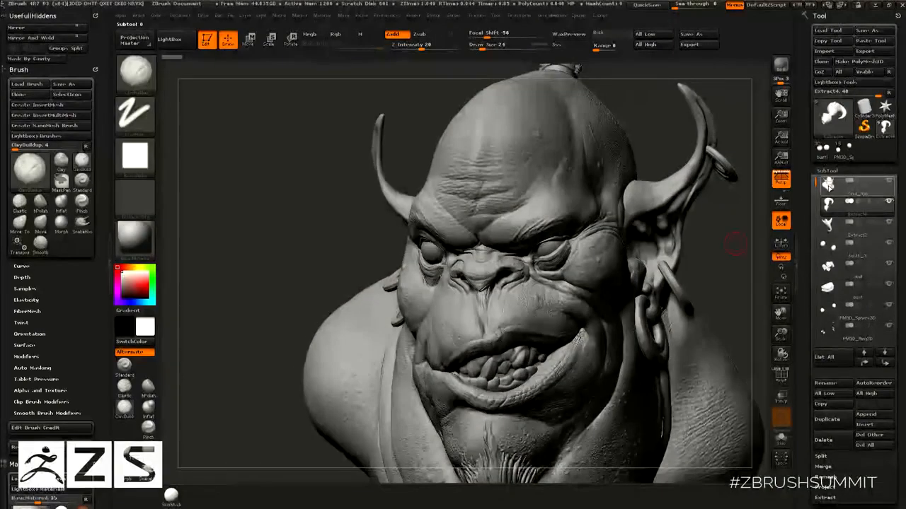
{"action": "left_click", "coordinate": [837, 185]}
{"action": "left_click_drag", "start_coordinate": [806, 304], "coordinate": [801, 248]}
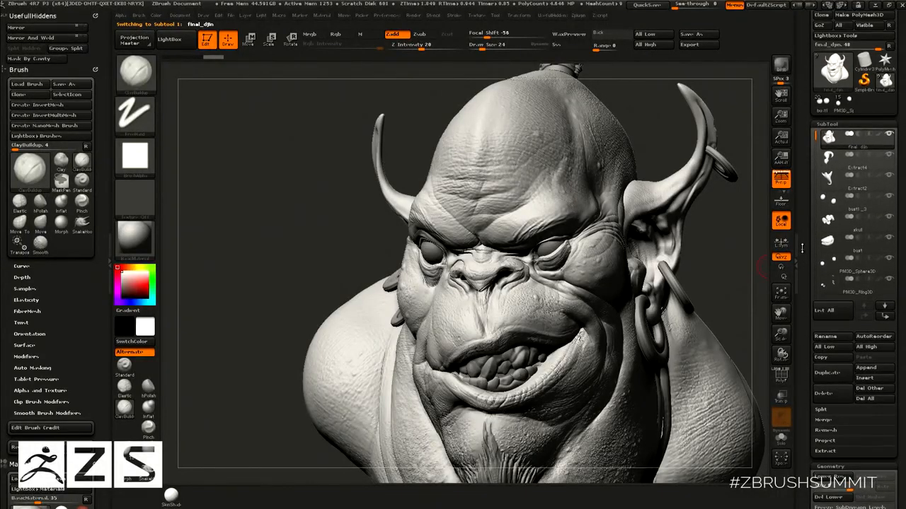
{"action": "mouse_move", "coordinate": [741, 285]}
{"action": "left_mouse_down"}
{"action": "mouse_move", "coordinate": [742, 299]}
{"action": "mouse_move", "coordinate": [723, 272]}
{"action": "mouse_move", "coordinate": [742, 256]}
{"action": "left_mouse_up"}
{"action": "mouse_move", "coordinate": [743, 292]}
{"action": "left_mouse_down"}
{"action": "mouse_move", "coordinate": [740, 328]}
{"action": "mouse_move", "coordinate": [709, 229]}
{"action": "left_mouse_up"}
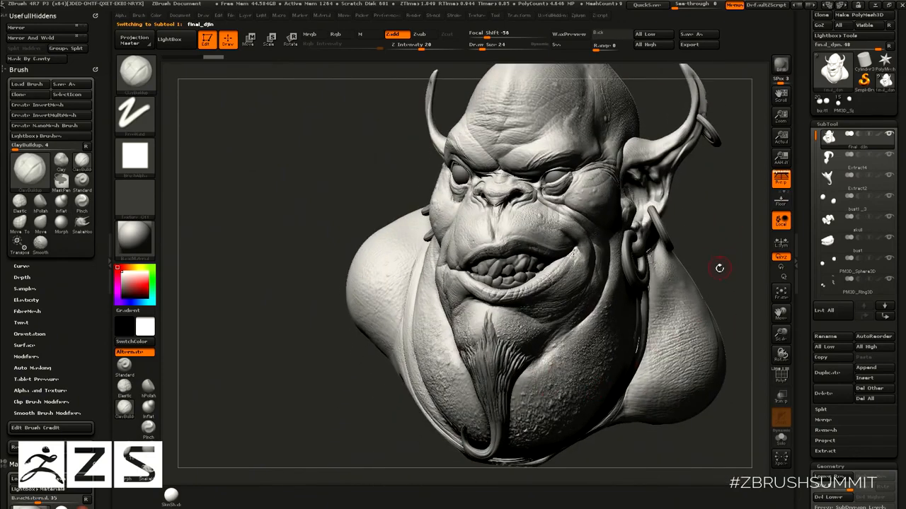
Examine the complete djinn bust from several angles and select the Standard brush.
{"action": "left_click_drag", "start_coordinate": [734, 274], "coordinate": [716, 302]}
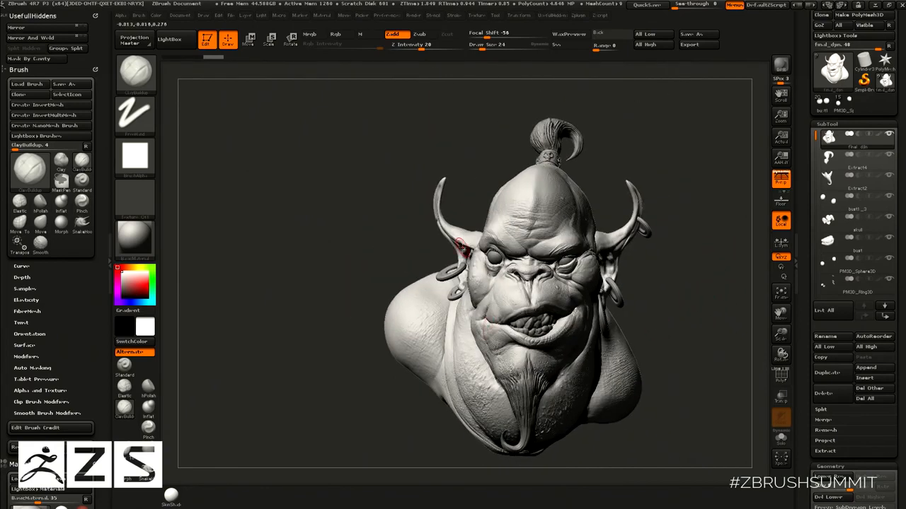
{"action": "left_click_drag", "start_coordinate": [713, 269], "coordinate": [721, 297]}
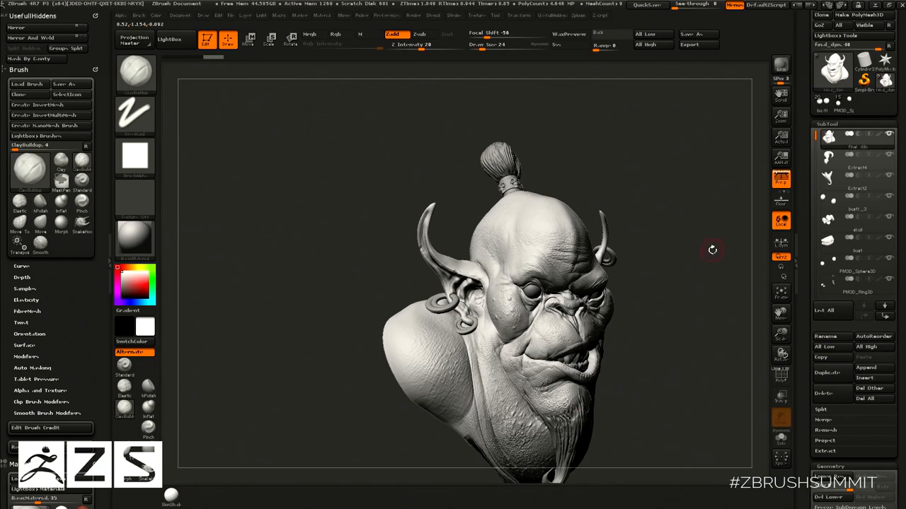
{"action": "mouse_move", "coordinate": [713, 278]}
{"action": "left_mouse_down"}
{"action": "mouse_move", "coordinate": [735, 287]}
{"action": "mouse_move", "coordinate": [704, 263]}
{"action": "mouse_move", "coordinate": [721, 275]}
{"action": "mouse_move", "coordinate": [710, 273]}
{"action": "mouse_move", "coordinate": [692, 311]}
{"action": "left_mouse_up"}
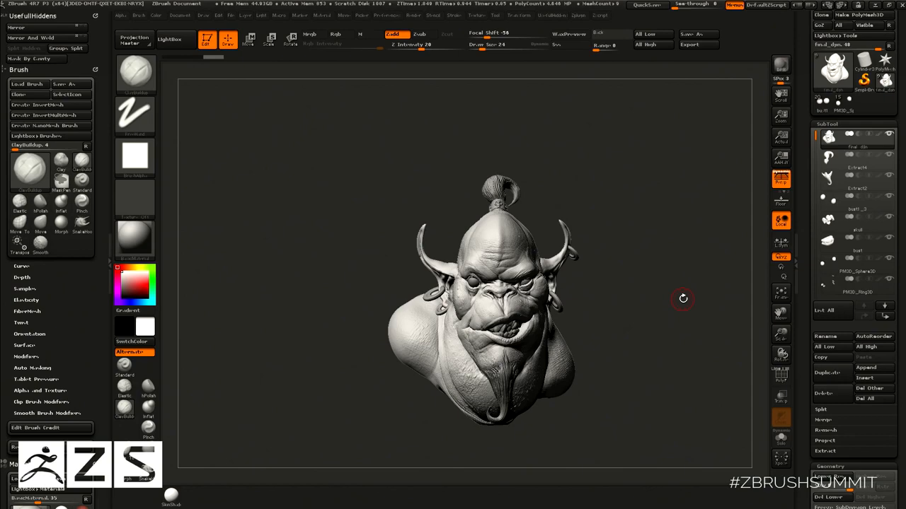
{"action": "left_click_drag", "start_coordinate": [805, 195], "coordinate": [805, 244]}
{"action": "left_click_drag", "start_coordinate": [617, 305], "coordinate": [677, 293]}
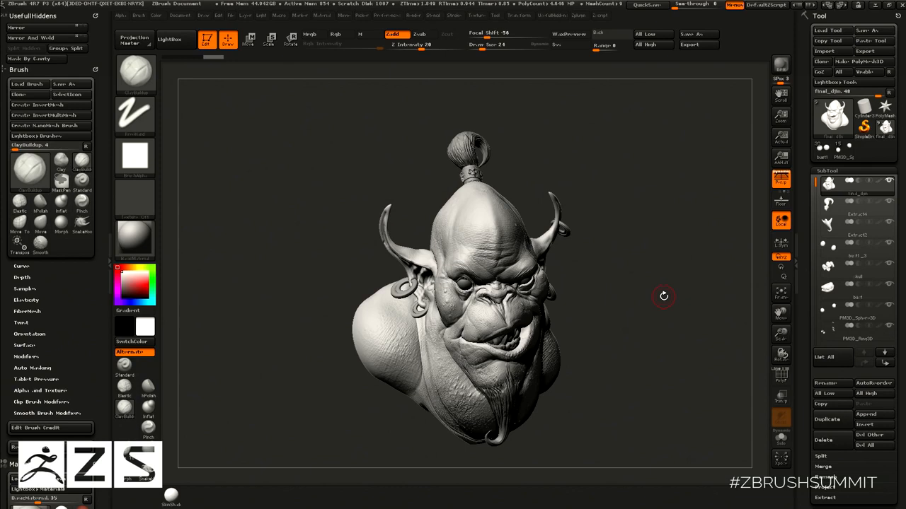
{"action": "left_click", "coordinate": [124, 364]}
{"action": "mouse_move", "coordinate": [679, 290]}
{"action": "left_mouse_down"}
{"action": "mouse_move", "coordinate": [702, 283]}
{"action": "mouse_move", "coordinate": [706, 340]}
{"action": "mouse_move", "coordinate": [708, 291]}
{"action": "mouse_move", "coordinate": [701, 301]}
{"action": "left_mouse_up"}
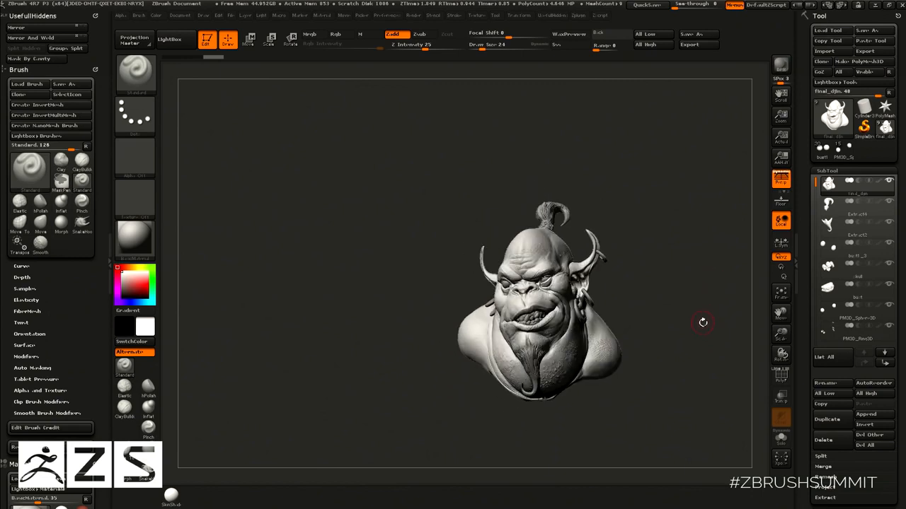
{"action": "left_click_drag", "start_coordinate": [719, 293], "coordinate": [724, 308]}
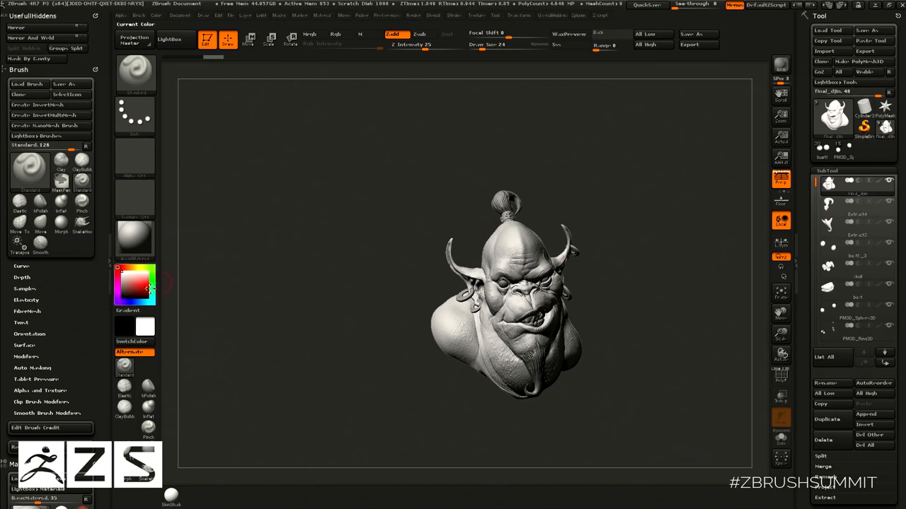
Choose a pale desaturated green as the base skin colour for the bust.
{"action": "left_click", "coordinate": [152, 281]}
{"action": "left_click", "coordinate": [143, 268]}
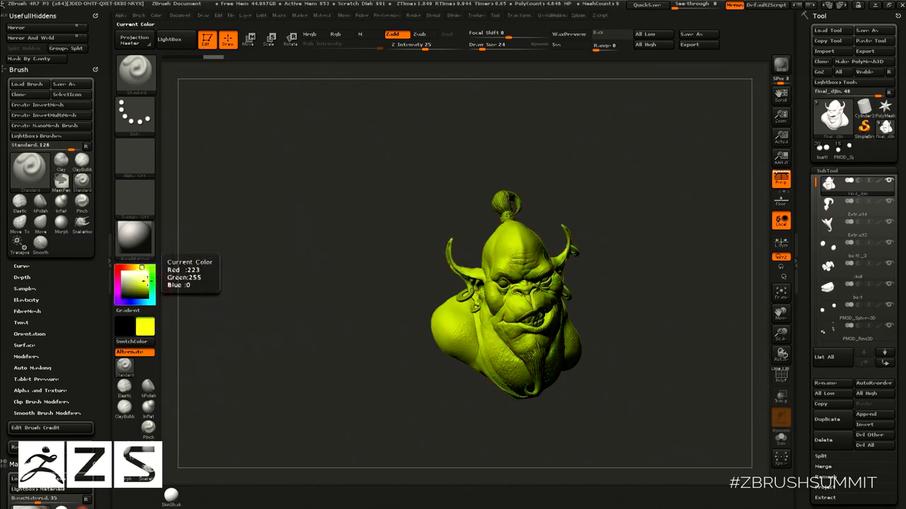
{"action": "left_click", "coordinate": [152, 290]}
{"action": "left_click", "coordinate": [131, 283]}
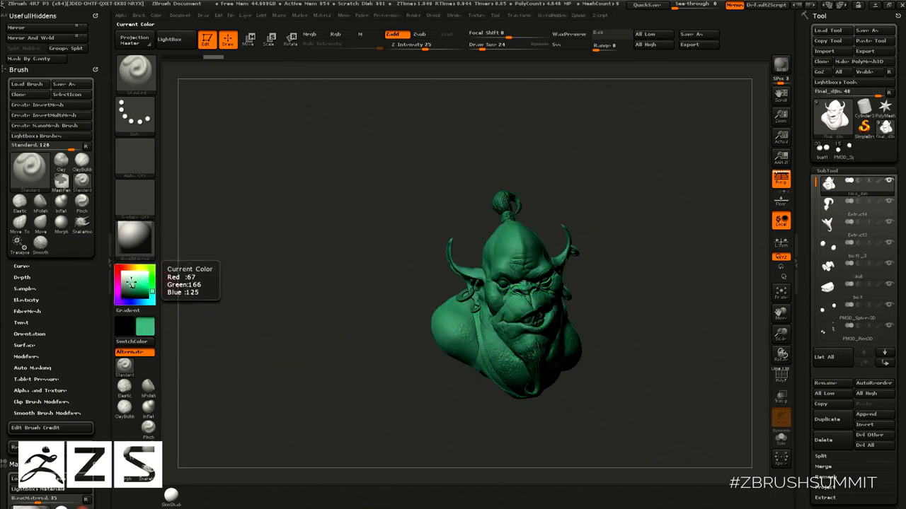
{"action": "left_click", "coordinate": [128, 280]}
{"action": "left_click_drag", "start_coordinate": [673, 140], "coordinate": [721, 235]}
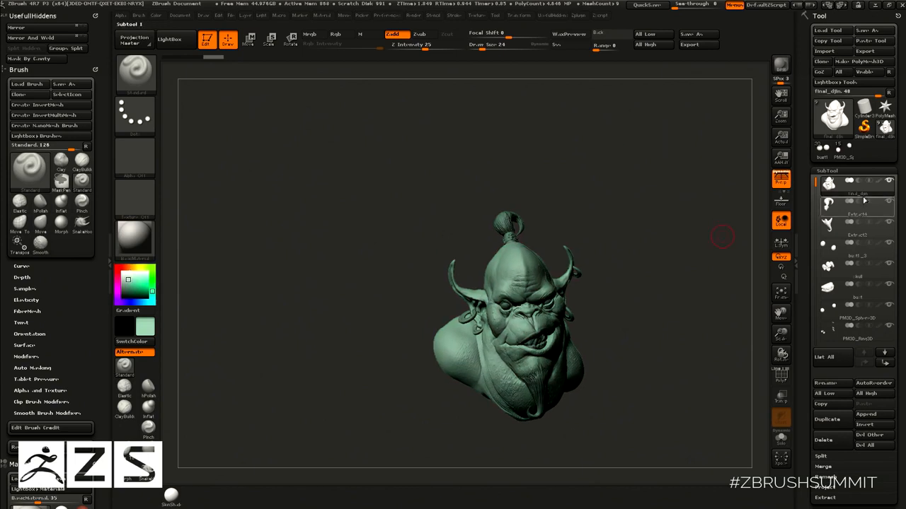
Set the brush to Rgb only without Zadd and fill the final_djin subtool with the pale green.
{"action": "left_click", "coordinate": [879, 182]}
{"action": "left_click", "coordinate": [879, 183]}
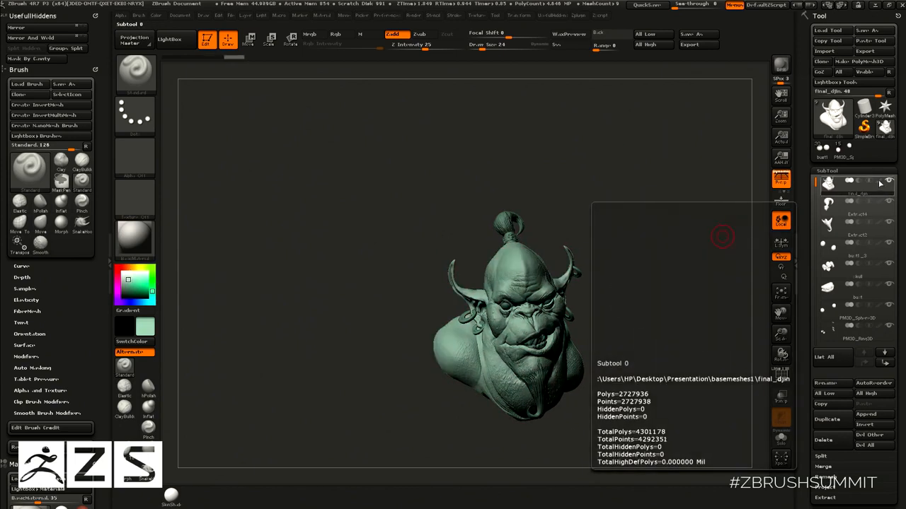
{"action": "left_click", "coordinate": [345, 34]}
{"action": "left_click", "coordinate": [402, 35]}
{"action": "left_click", "coordinate": [156, 16]}
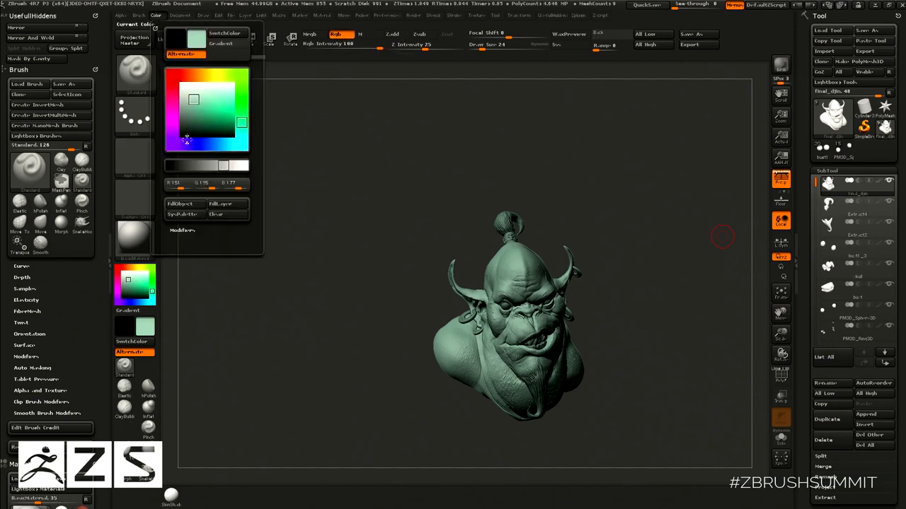
{"action": "left_click", "coordinate": [190, 204]}
{"action": "left_click_drag", "start_coordinate": [671, 231], "coordinate": [676, 272]}
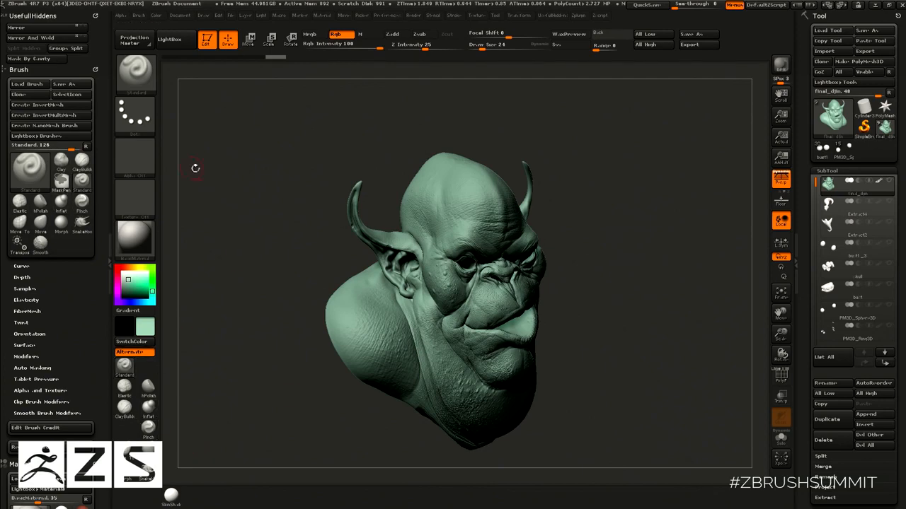
{"action": "left_click_drag", "start_coordinate": [588, 184], "coordinate": [677, 218]}
Set Rgb Intensity to 35, pick a light cream colour, and tint the djinn's forehead.
{"action": "left_click_drag", "start_coordinate": [816, 374], "coordinate": [819, 186]}
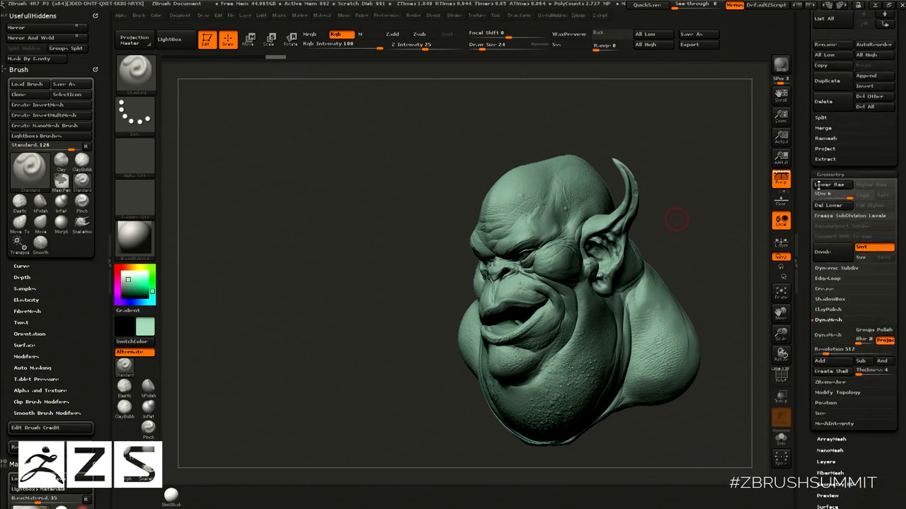
{"action": "scroll", "coordinate": [807, 289], "scroll_direction": "down", "scroll_amount": 5}
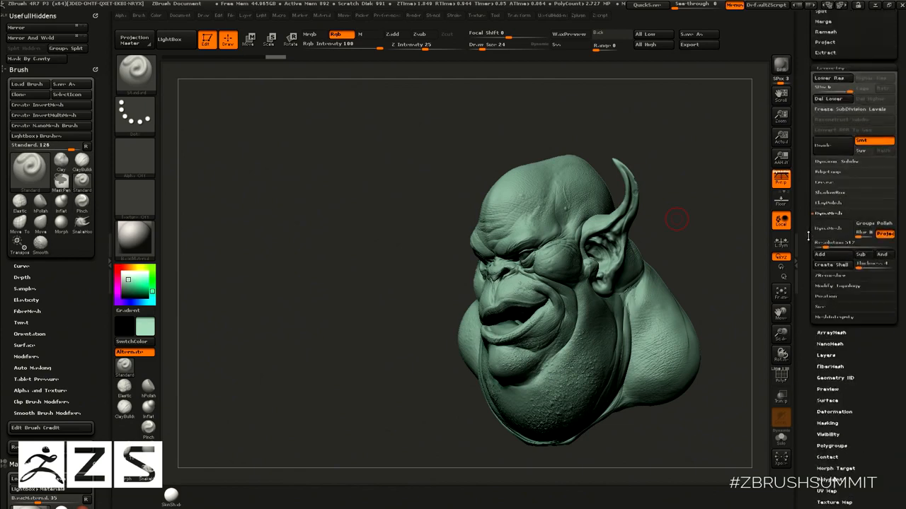
{"action": "mouse_move", "coordinate": [707, 280]}
{"action": "left_mouse_down"}
{"action": "mouse_move", "coordinate": [723, 288]}
{"action": "mouse_move", "coordinate": [715, 298]}
{"action": "mouse_move", "coordinate": [696, 287]}
{"action": "left_mouse_up"}
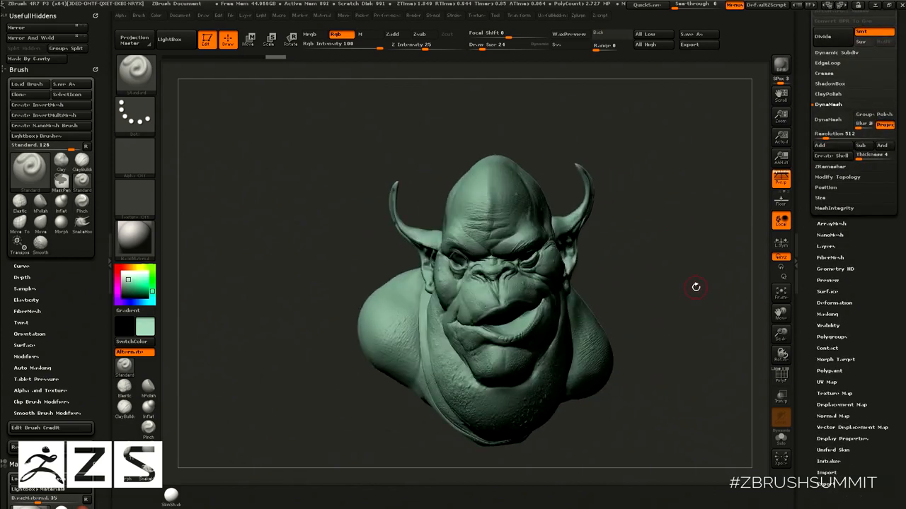
{"action": "mouse_move", "coordinate": [152, 292]}
{"action": "left_mouse_down"}
{"action": "mouse_move", "coordinate": [146, 302]}
{"action": "mouse_move", "coordinate": [129, 272]}
{"action": "left_mouse_up"}
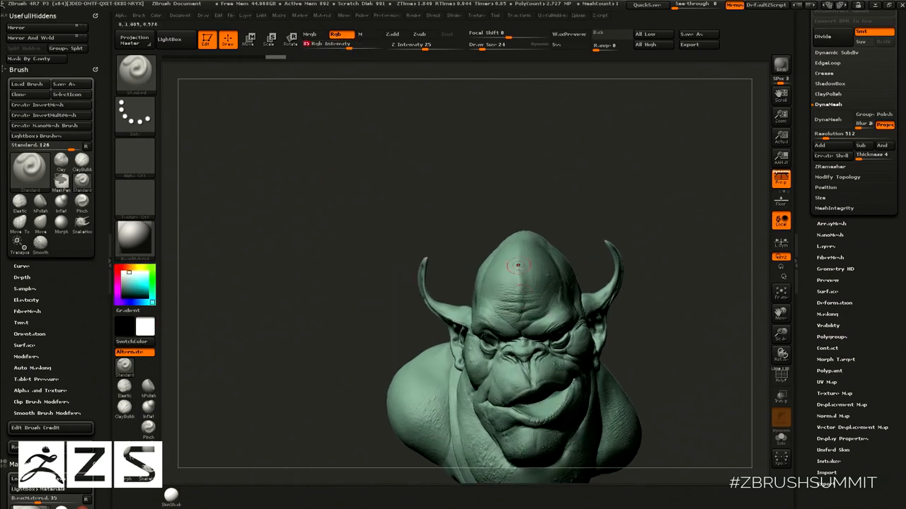
{"action": "key", "text": "s"}
{"action": "left_click_drag", "start_coordinate": [524, 306], "coordinate": [525, 306]}
{"action": "left_click", "coordinate": [139, 268]}
{"action": "left_click_drag", "start_coordinate": [129, 277], "coordinate": [127, 274]}
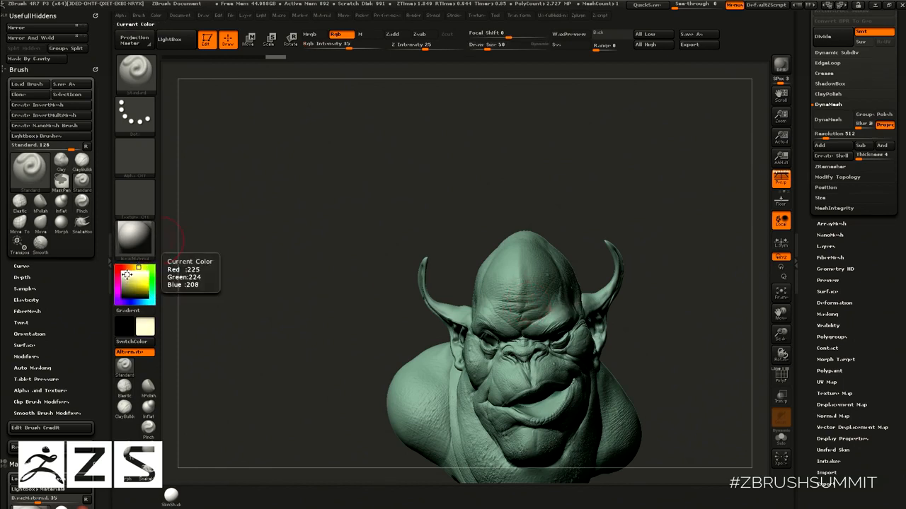
{"action": "mouse_move", "coordinate": [522, 277]}
{"action": "left_mouse_down"}
{"action": "mouse_move", "coordinate": [530, 276]}
{"action": "mouse_move", "coordinate": [515, 276]}
{"action": "mouse_move", "coordinate": [522, 286]}
{"action": "left_mouse_up"}
{"action": "left_click", "coordinate": [126, 277]}
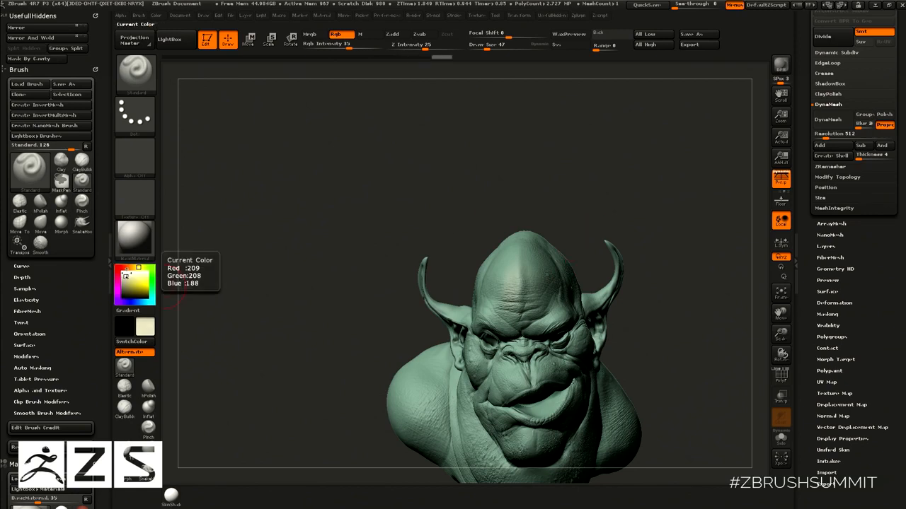
{"action": "mouse_move", "coordinate": [531, 278]}
{"action": "left_mouse_down"}
{"action": "mouse_move", "coordinate": [538, 256]}
{"action": "mouse_move", "coordinate": [684, 247]}
{"action": "mouse_move", "coordinate": [633, 259]}
{"action": "left_mouse_up"}
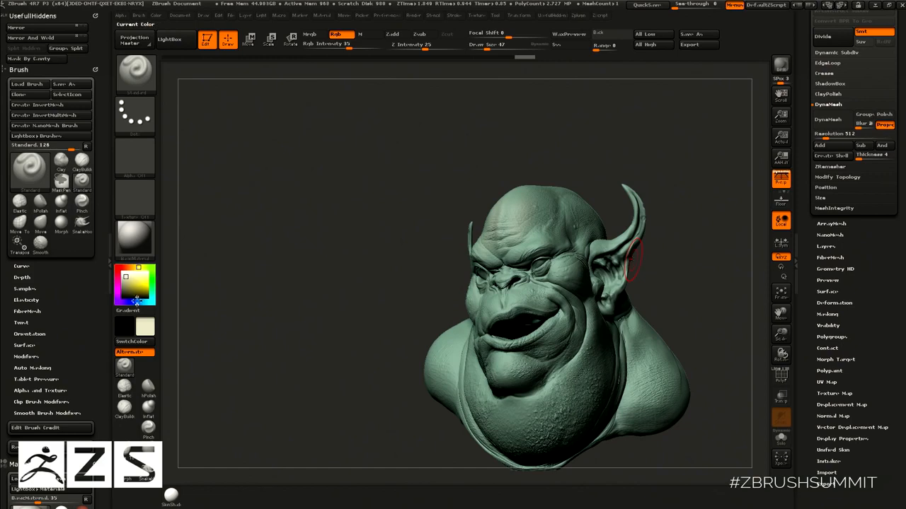
Pick a muted dark purple, set the Draw Size to 62, and dab the colour lightly onto the chin.
{"action": "left_click", "coordinate": [134, 302]}
{"action": "left_click_drag", "start_coordinate": [134, 302], "coordinate": [125, 302]}
{"action": "left_click", "coordinate": [126, 289]}
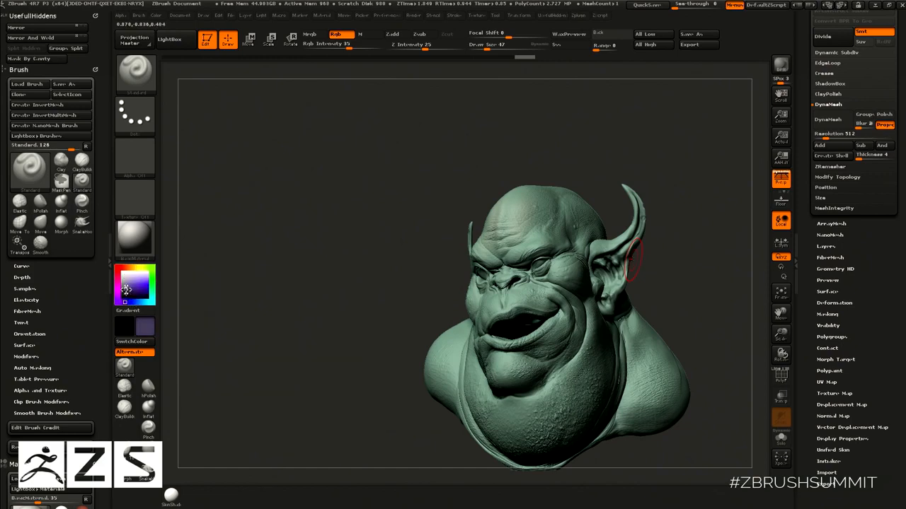
{"action": "left_click_drag", "start_coordinate": [713, 266], "coordinate": [668, 292]}
{"action": "key", "text": "s"}
{"action": "left_click_drag", "start_coordinate": [494, 380], "coordinate": [497, 381]}
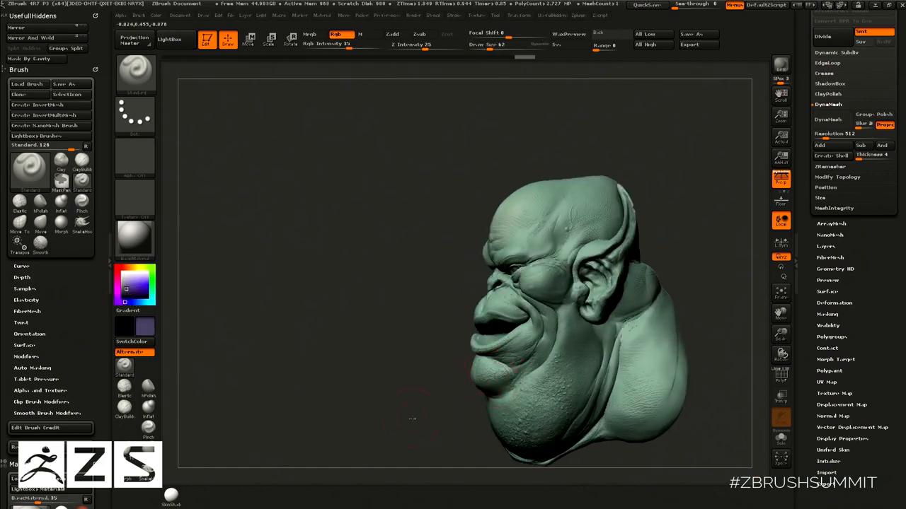
{"action": "left_click_drag", "start_coordinate": [413, 418], "coordinate": [449, 413]}
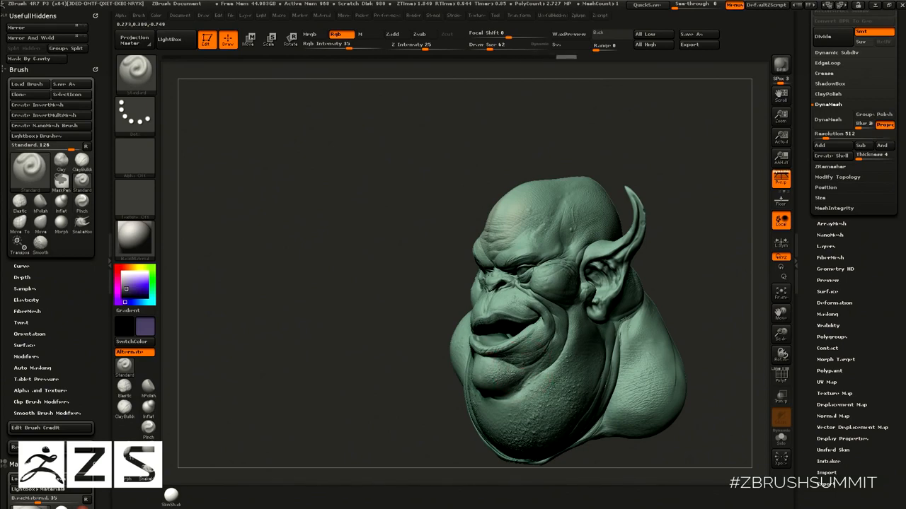
Lower Rgb Intensity to 20 and paint the muted purple over the chin and muzzle around the mouth.
{"action": "left_click_drag", "start_coordinate": [690, 256], "coordinate": [716, 255]}
{"action": "left_click", "coordinate": [338, 45]}
{"action": "mouse_move", "coordinate": [382, 154]}
{"action": "left_mouse_down"}
{"action": "mouse_move", "coordinate": [371, 186]}
{"action": "mouse_move", "coordinate": [516, 373]}
{"action": "left_mouse_up"}
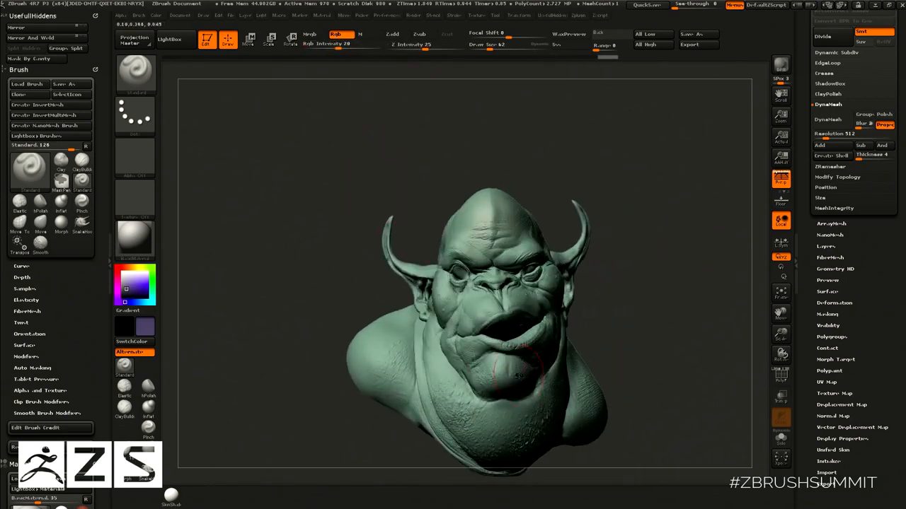
{"action": "mouse_move", "coordinate": [580, 313]}
{"action": "left_mouse_down"}
{"action": "mouse_move", "coordinate": [614, 346]}
{"action": "mouse_move", "coordinate": [606, 300]}
{"action": "left_mouse_up"}
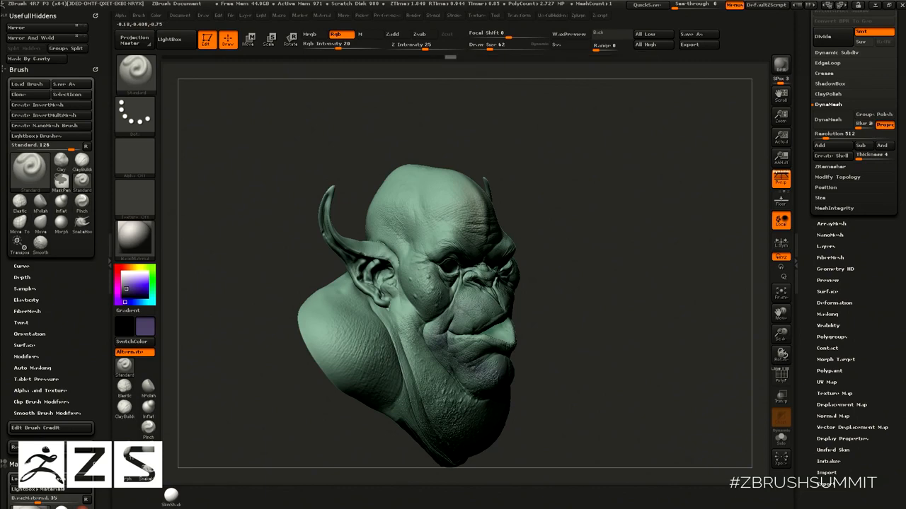
{"action": "left_click_drag", "start_coordinate": [538, 276], "coordinate": [558, 267]}
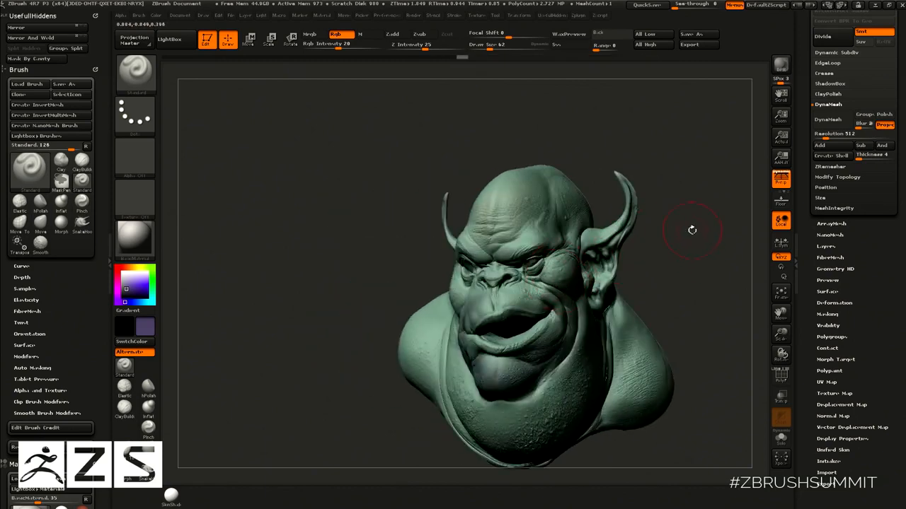
{"action": "left_click_drag", "start_coordinate": [670, 234], "coordinate": [529, 317]}
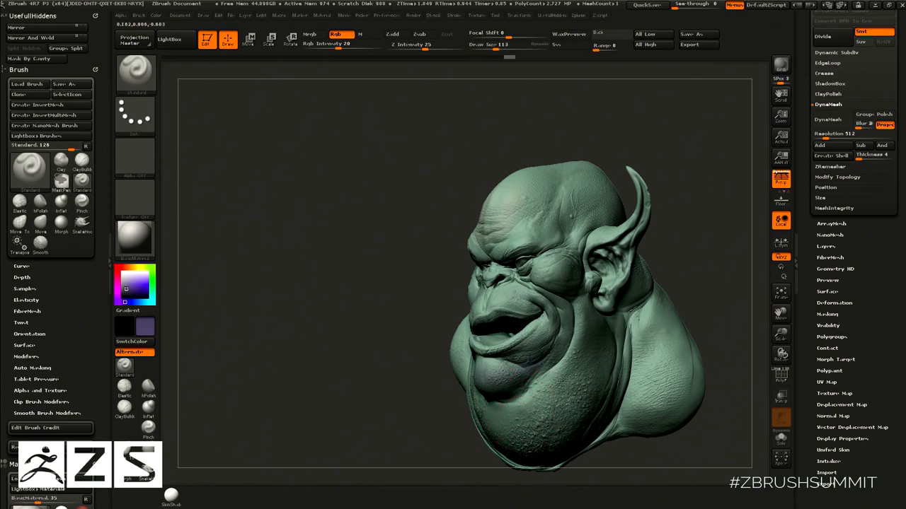
{"action": "left_click_drag", "start_coordinate": [589, 328], "coordinate": [547, 412]}
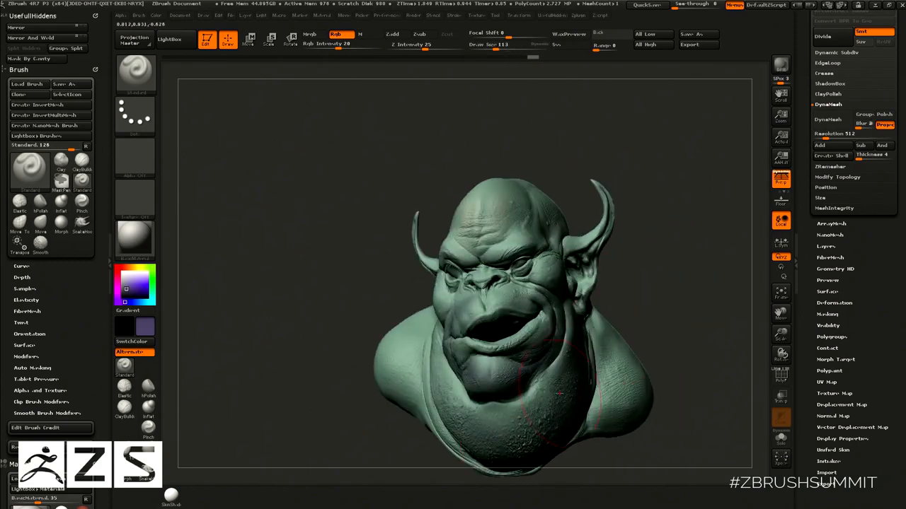
{"action": "left_click_drag", "start_coordinate": [559, 393], "coordinate": [479, 368]}
Pick a reddish brown paint colour and set the Draw Size to 65 for the lips.
{"action": "left_click", "coordinate": [128, 267]}
{"action": "left_click", "coordinate": [131, 291]}
{"action": "key", "text": "space"}
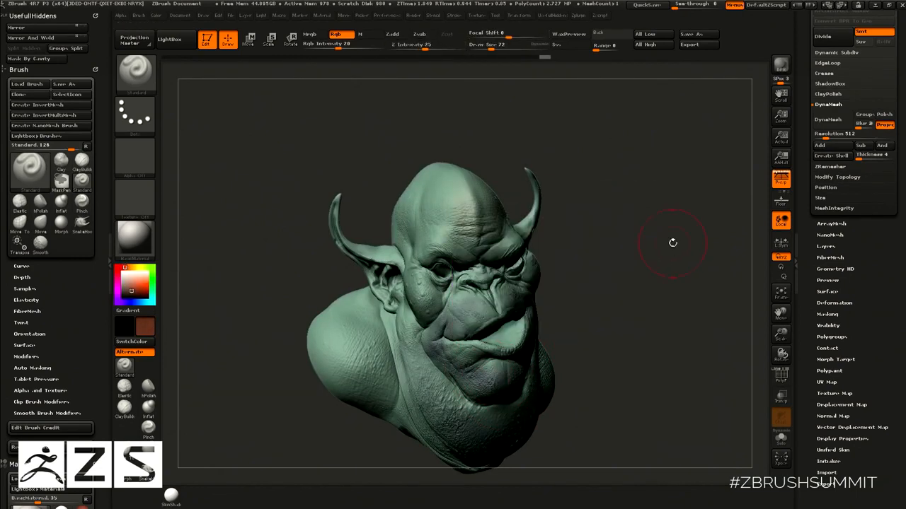
{"action": "mouse_move", "coordinate": [687, 239]}
{"action": "left_mouse_down"}
{"action": "mouse_move", "coordinate": [679, 280]}
{"action": "mouse_move", "coordinate": [661, 262]}
{"action": "mouse_move", "coordinate": [621, 331]}
{"action": "left_mouse_up"}
{"action": "key", "text": "s"}
{"action": "left_click", "coordinate": [520, 320]}
{"action": "key", "text": "]"}
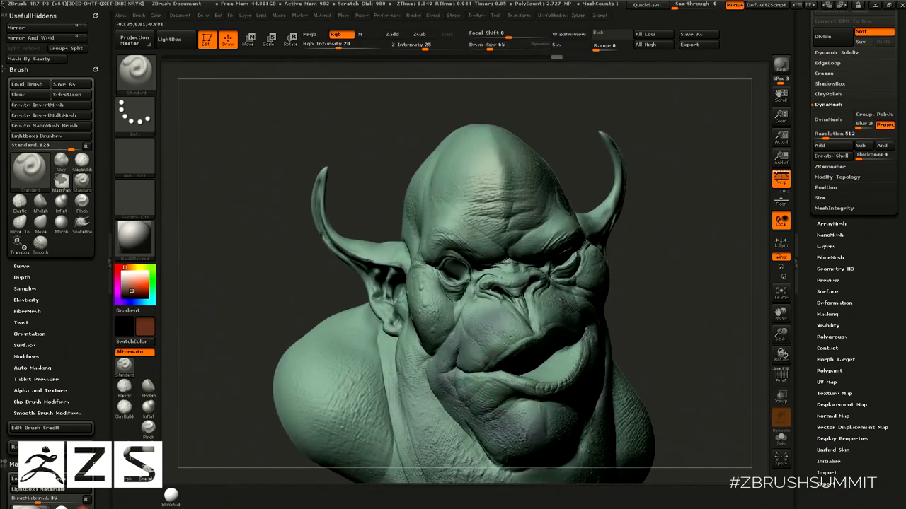
Paint the reddish brown along the djinn's lower lip, reducing the Draw Size to 47.
{"action": "mouse_move", "coordinate": [532, 384]}
{"action": "left_mouse_down"}
{"action": "mouse_move", "coordinate": [559, 388]}
{"action": "mouse_move", "coordinate": [572, 373]}
{"action": "mouse_move", "coordinate": [539, 369]}
{"action": "mouse_move", "coordinate": [553, 367]}
{"action": "mouse_move", "coordinate": [551, 375]}
{"action": "left_mouse_up"}
{"action": "key", "text": "s"}
{"action": "left_click", "coordinate": [548, 367]}
{"action": "key", "text": "s"}
{"action": "left_click", "coordinate": [559, 386]}
{"action": "left_click_drag", "start_coordinate": [534, 382], "coordinate": [488, 378]}
{"action": "left_click_drag", "start_coordinate": [670, 319], "coordinate": [629, 278]}
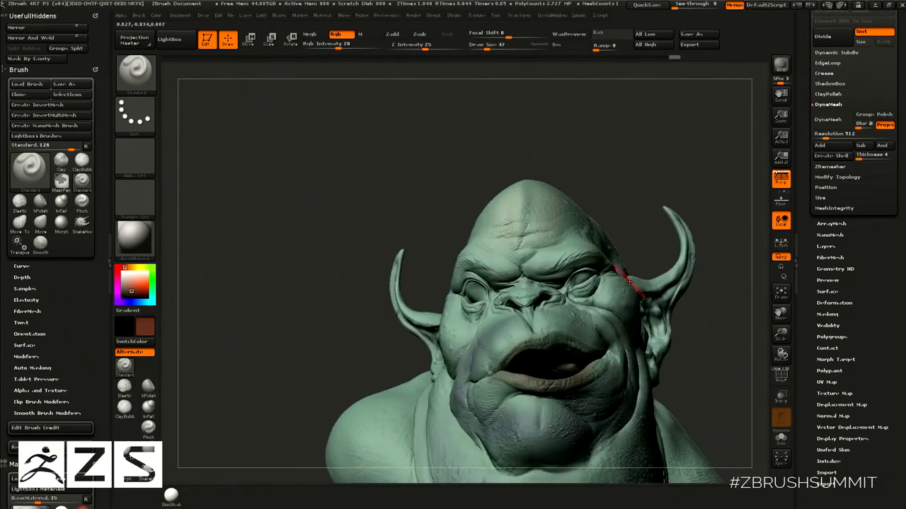
Build up a stronger reddish tint on the inner lower lip near the mouth corner, with Draw Size 78.
{"action": "key", "text": "s"}
{"action": "left_click_drag", "start_coordinate": [550, 346], "coordinate": [553, 346]}
{"action": "left_click_drag", "start_coordinate": [748, 292], "coordinate": [712, 340]}
{"action": "mouse_move", "coordinate": [706, 287]}
{"action": "left_mouse_down"}
{"action": "mouse_move", "coordinate": [554, 387]}
{"action": "mouse_move", "coordinate": [542, 376]}
{"action": "mouse_move", "coordinate": [564, 375]}
{"action": "left_mouse_up"}
{"action": "key", "text": "bracketright"}
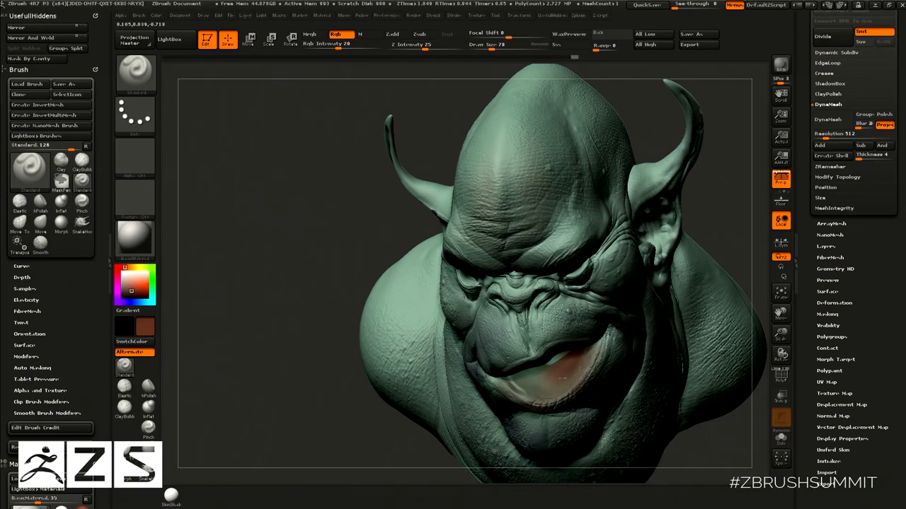
Blend the reddish tint across the lips and mouth corners, varying the Draw Size between 68 and 118.
{"action": "left_click_drag", "start_coordinate": [755, 230], "coordinate": [694, 236]}
{"action": "key", "text": "bracketright"}
{"action": "key", "text": "bracketright"}
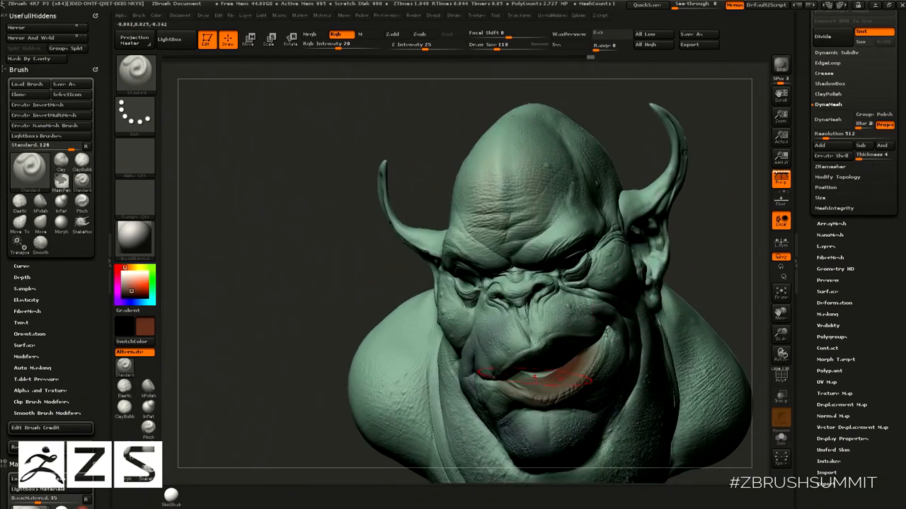
{"action": "left_click_drag", "start_coordinate": [667, 273], "coordinate": [602, 320]}
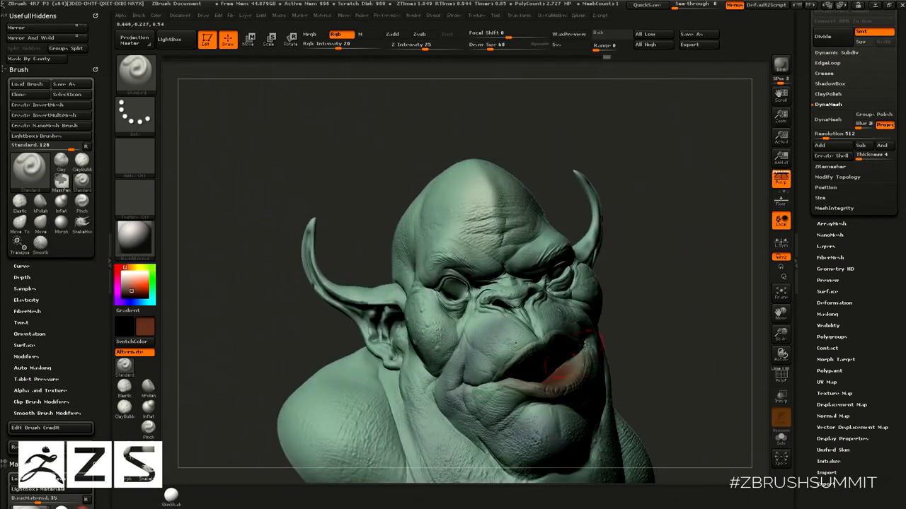
{"action": "left_click_drag", "start_coordinate": [687, 269], "coordinate": [520, 385]}
{"action": "key", "text": "bracketright"}
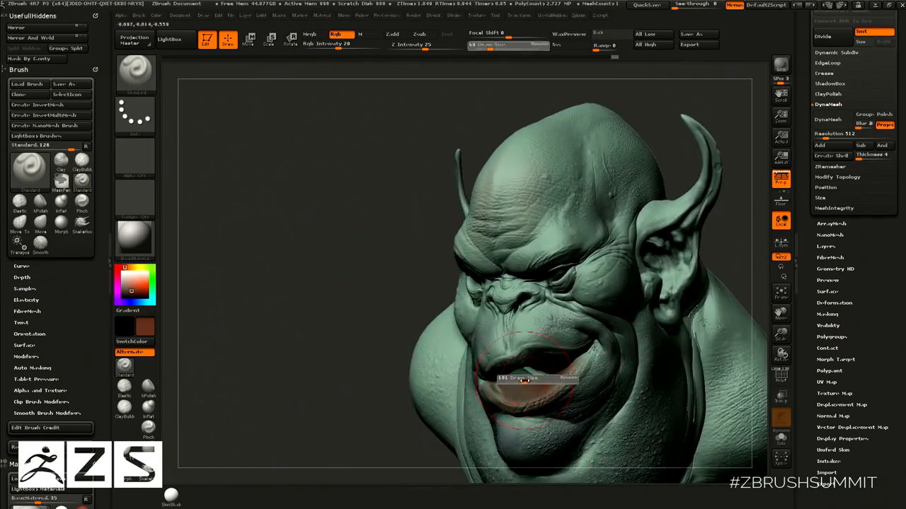
{"action": "left_click_drag", "start_coordinate": [392, 467], "coordinate": [485, 409]}
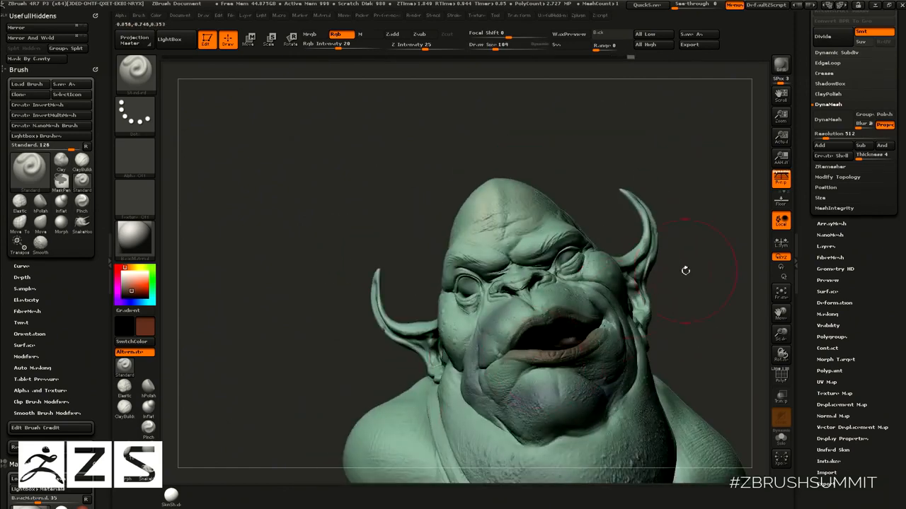
Paint the reddish brown deeper into the djinn's inner lower lip with Draw Size 82.
{"action": "left_click_drag", "start_coordinate": [670, 280], "coordinate": [697, 340]}
{"action": "key", "text": "s"}
{"action": "left_click_drag", "start_coordinate": [570, 347], "coordinate": [567, 348]}
{"action": "left_click_drag", "start_coordinate": [697, 283], "coordinate": [630, 368]}
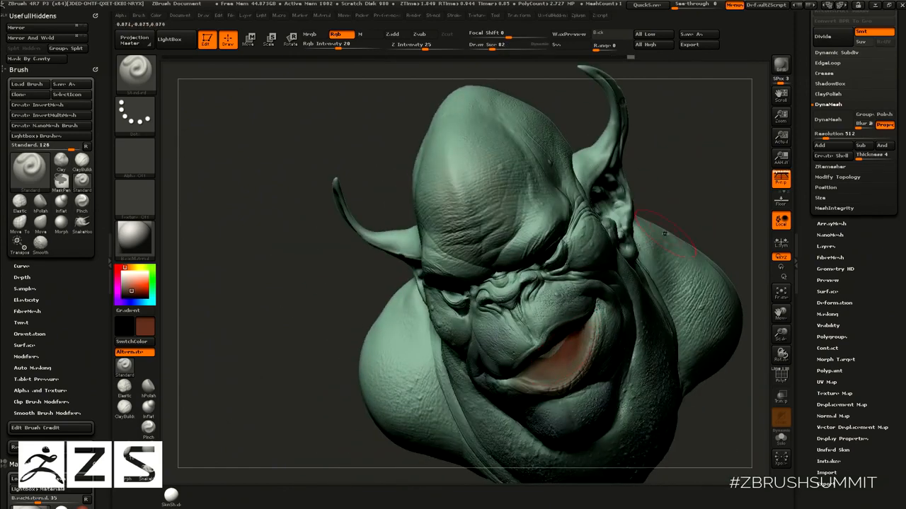
{"action": "right_click_drag", "start_coordinate": [635, 262], "coordinate": [655, 230]}
{"action": "right_click_drag", "start_coordinate": [724, 206], "coordinate": [655, 253]}
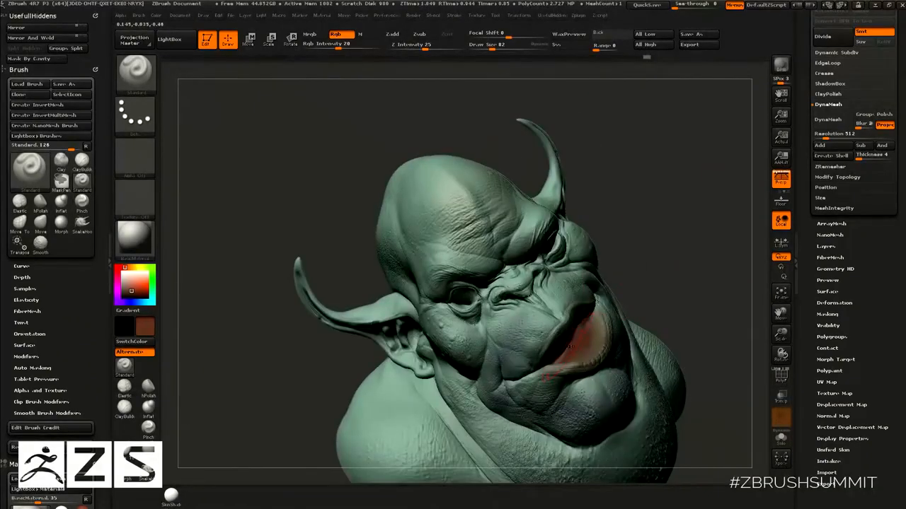
Extend the reddish brown tint around the upper lip and mouth opening, varying the Draw Size between 39 and 86.
{"action": "mouse_move", "coordinate": [669, 256]}
{"action": "left_mouse_down"}
{"action": "mouse_move", "coordinate": [711, 220]}
{"action": "mouse_move", "coordinate": [708, 202]}
{"action": "left_mouse_up"}
{"action": "mouse_move", "coordinate": [707, 201]}
{"action": "left_mouse_down", "text": "alt"}
{"action": "mouse_move", "coordinate": [691, 186]}
{"action": "mouse_move", "coordinate": [690, 244]}
{"action": "left_mouse_up", "text": "alt"}
{"action": "key", "text": "s"}
{"action": "left_click_drag", "start_coordinate": [537, 319], "coordinate": [531, 319]}
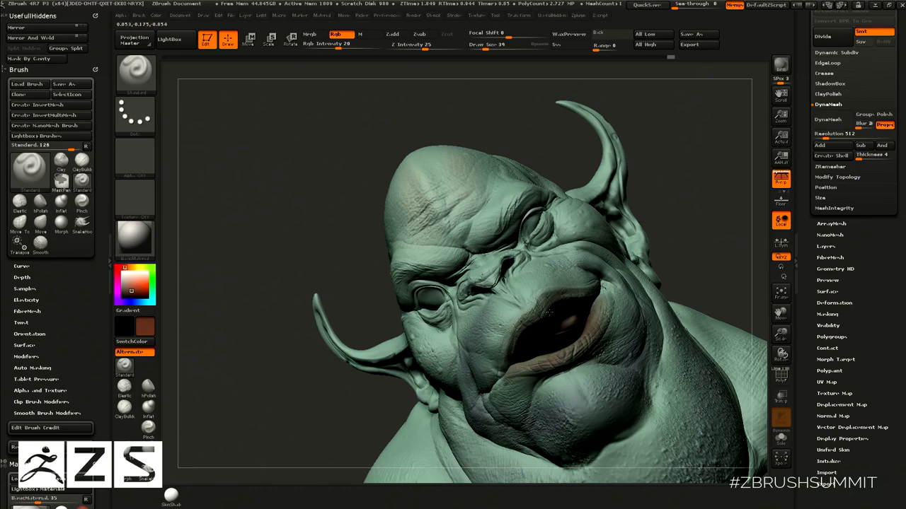
{"action": "key", "text": "s"}
{"action": "left_click_drag", "start_coordinate": [576, 299], "coordinate": [581, 299]}
{"action": "mouse_move", "coordinate": [720, 223]}
{"action": "left_mouse_down"}
{"action": "mouse_move", "coordinate": [717, 203]}
{"action": "mouse_move", "coordinate": [645, 257]}
{"action": "left_mouse_up"}
{"action": "key", "text": "s"}
{"action": "left_click_drag", "start_coordinate": [571, 300], "coordinate": [576, 300]}
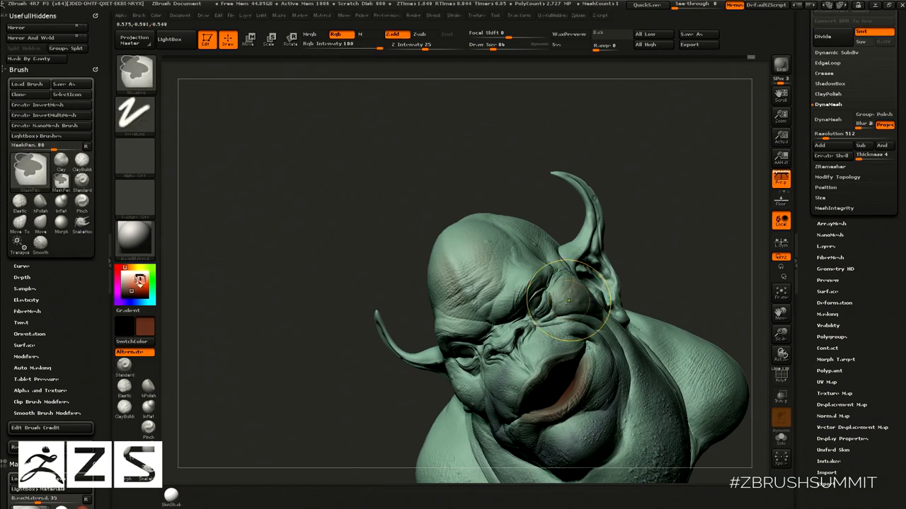
Pick a light salmon paint colour and tint the djinn's cheeks, using Draw Size 65.
{"action": "left_click", "coordinate": [133, 280]}
{"action": "left_click_drag", "start_coordinate": [715, 219], "coordinate": [637, 208]}
{"action": "key", "text": "s"}
{"action": "left_click_drag", "start_coordinate": [585, 294], "coordinate": [607, 294]}
{"action": "left_click_drag", "start_coordinate": [721, 224], "coordinate": [742, 235]}
{"action": "key", "text": "s"}
{"action": "left_click_drag", "start_coordinate": [587, 300], "coordinate": [572, 289]}
{"action": "left_click_drag", "start_coordinate": [709, 228], "coordinate": [765, 244]}
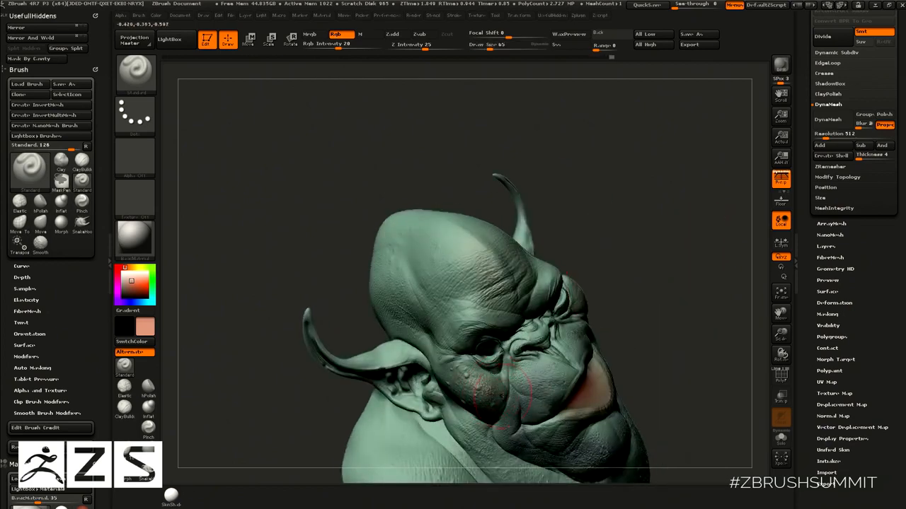
Choose a dark teal paint colour based on the skin and set the Draw Size to 28 for the facial creases.
{"action": "mouse_move", "coordinate": [699, 281]}
{"action": "left_mouse_down"}
{"action": "mouse_move", "coordinate": [681, 246]}
{"action": "mouse_move", "coordinate": [697, 292]}
{"action": "left_mouse_up"}
{"action": "key", "text": "s"}
{"action": "left_click_drag", "start_coordinate": [563, 382], "coordinate": [559, 383]}
{"action": "key", "text": "c"}
{"action": "left_click_drag", "start_coordinate": [125, 286], "coordinate": [124, 290]}
{"action": "left_click_drag", "start_coordinate": [680, 257], "coordinate": [685, 286], "text": "alt"}
{"action": "key", "text": "s"}
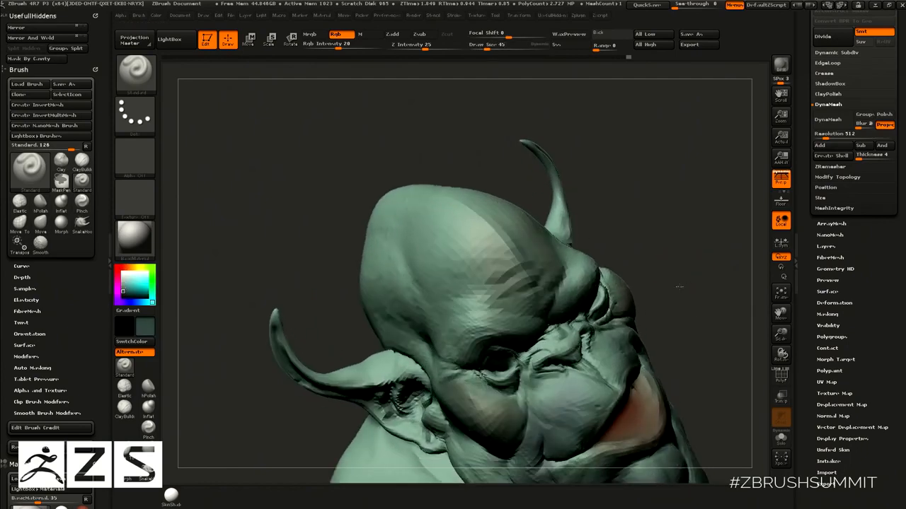
{"action": "left_click_drag", "start_coordinate": [553, 360], "coordinate": [549, 360]}
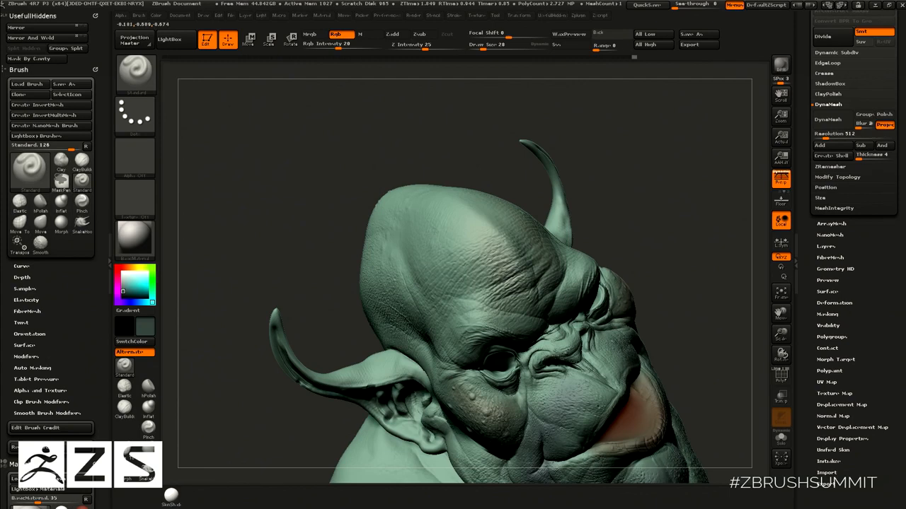
{"action": "key", "text": "s"}
{"action": "left_click_drag", "start_coordinate": [541, 360], "coordinate": [540, 360]}
Paint dark teal into the creases around the nose and eyes with Draw Size 26.
{"action": "left_click_drag", "start_coordinate": [690, 248], "coordinate": [596, 311]}
{"action": "mouse_move", "coordinate": [465, 423]}
{"action": "left_mouse_down"}
{"action": "mouse_move", "coordinate": [572, 349]}
{"action": "mouse_move", "coordinate": [547, 364]}
{"action": "mouse_move", "coordinate": [569, 372]}
{"action": "left_mouse_up"}
{"action": "key", "text": "s"}
{"action": "key", "text": "s"}
{"action": "left_click_drag", "start_coordinate": [566, 370], "coordinate": [571, 363]}
{"action": "left_click_drag", "start_coordinate": [717, 260], "coordinate": [654, 237]}
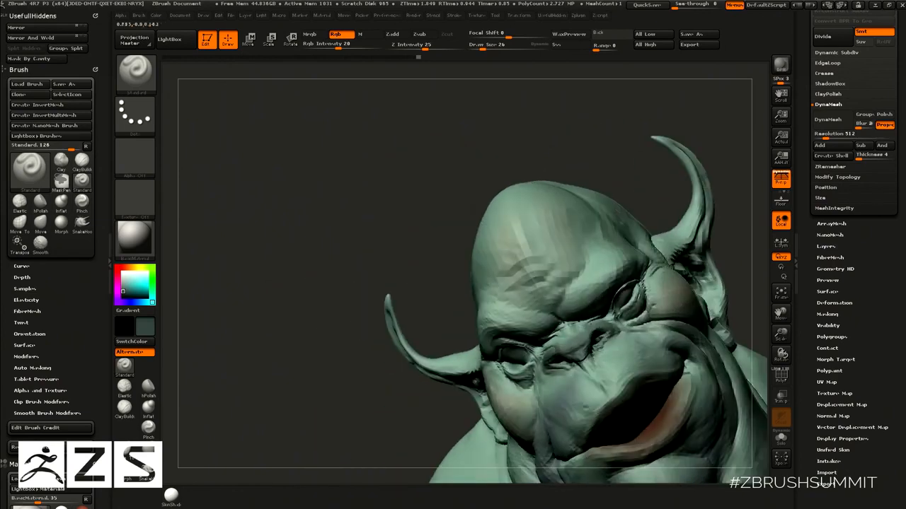
Darken the nostrils and nose folds with the dark teal, using Draw Sizes 22 and 35.
{"action": "right_click_drag", "start_coordinate": [659, 275], "coordinate": [614, 274]}
{"action": "key", "text": "s"}
{"action": "left_click_drag", "start_coordinate": [593, 342], "coordinate": [590, 341]}
{"action": "left_click_drag", "start_coordinate": [430, 444], "coordinate": [566, 359]}
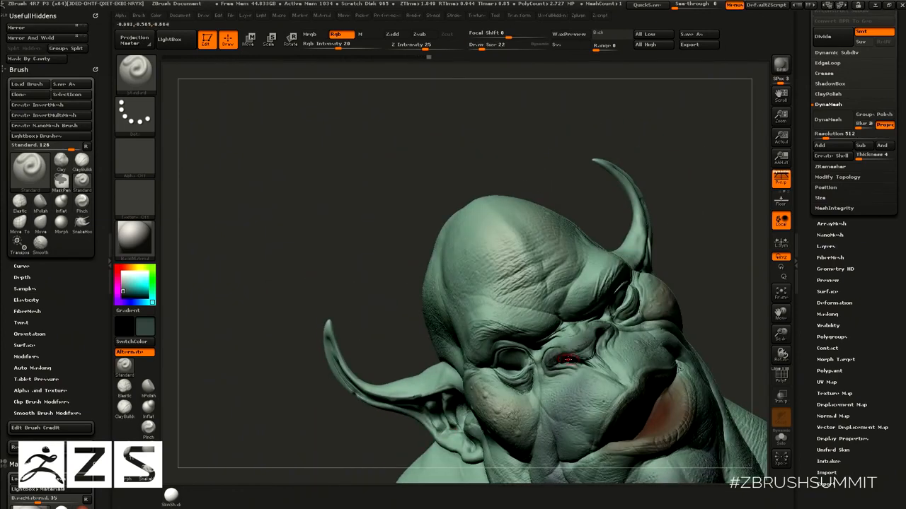
{"action": "left_click_drag", "start_coordinate": [735, 220], "coordinate": [718, 264]}
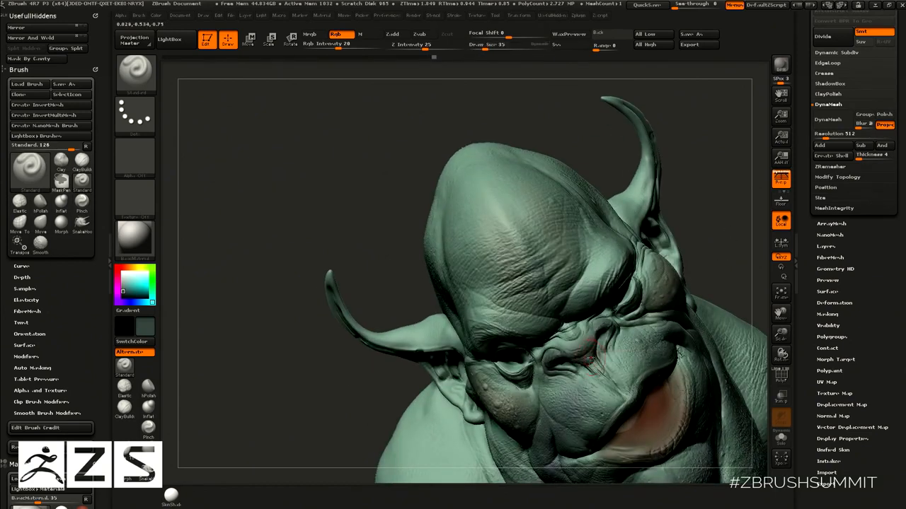
Shade the inner eye corner and the bridge of the nose with dark teal at Draw Size 24.
{"action": "left_click_drag", "start_coordinate": [721, 265], "coordinate": [708, 221], "text": "alt"}
{"action": "key", "text": "s"}
{"action": "left_click_drag", "start_coordinate": [582, 348], "coordinate": [578, 348]}
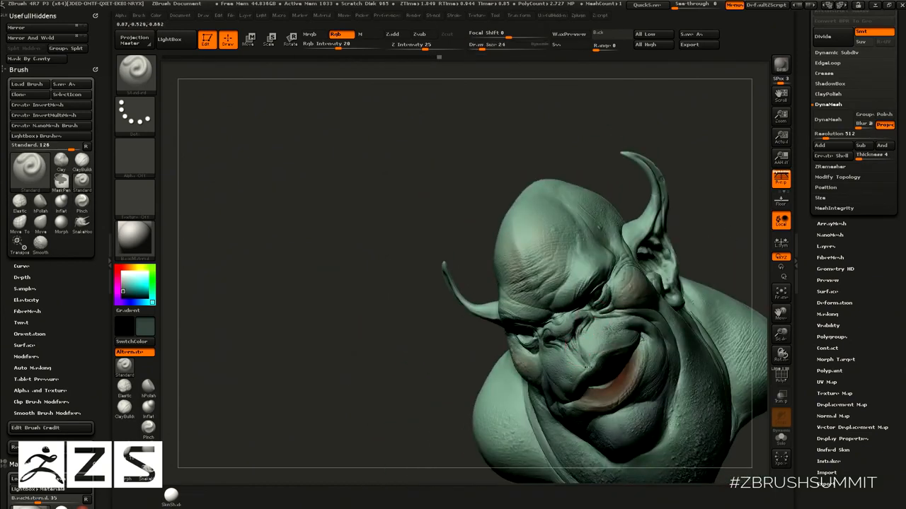
{"action": "left_click_drag", "start_coordinate": [715, 244], "coordinate": [411, 276]}
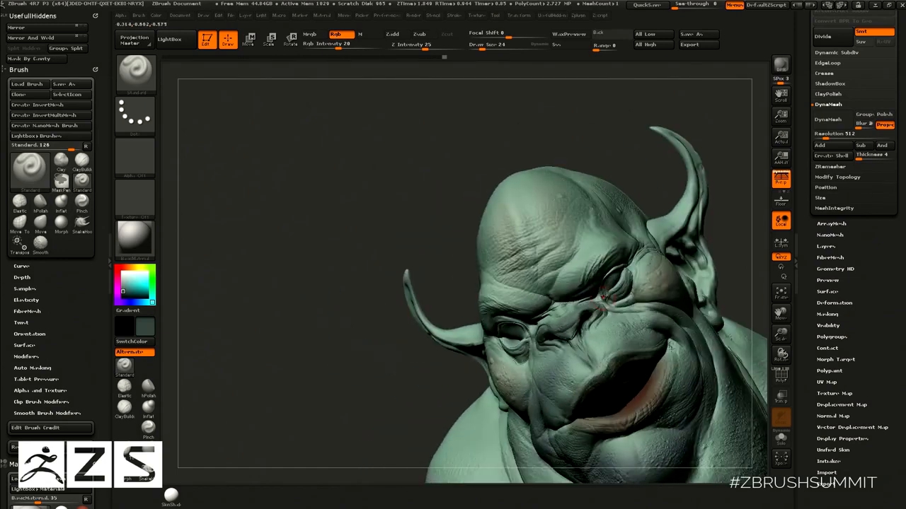
Shade the eye sockets and brow area with dark teal, raising the Draw Size to 47 and 78.
{"action": "mouse_move", "coordinate": [748, 246]}
{"action": "left_mouse_down"}
{"action": "mouse_move", "coordinate": [680, 266]}
{"action": "mouse_move", "coordinate": [602, 247]}
{"action": "mouse_move", "coordinate": [593, 256]}
{"action": "left_mouse_up"}
{"action": "key", "text": "s"}
{"action": "left_click", "coordinate": [533, 361]}
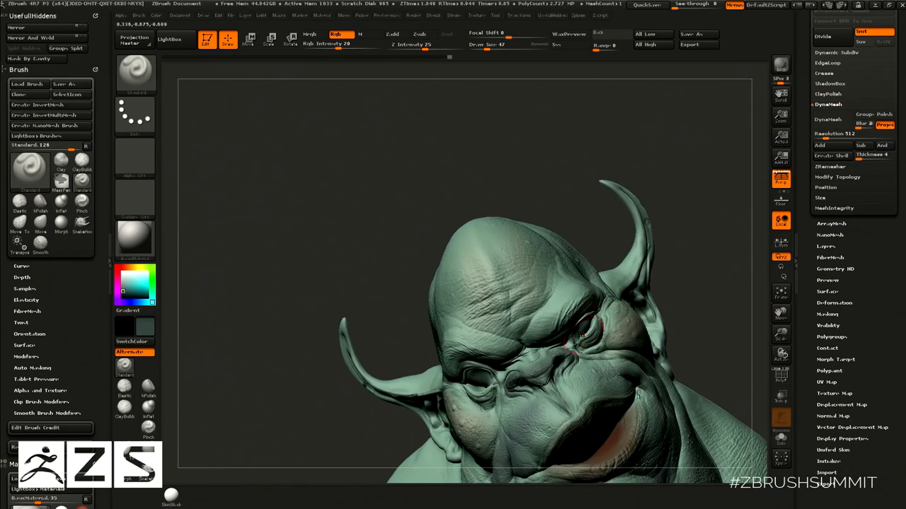
{"action": "mouse_move", "coordinate": [685, 274]}
{"action": "left_mouse_down"}
{"action": "mouse_move", "coordinate": [701, 263]}
{"action": "mouse_move", "coordinate": [693, 259]}
{"action": "mouse_move", "coordinate": [622, 312]}
{"action": "left_mouse_up"}
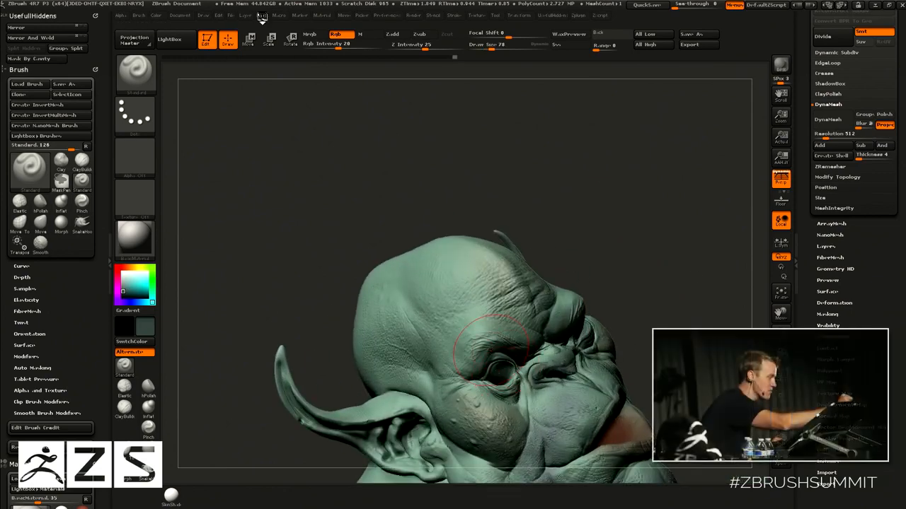
Adjust the light direction on the light sphere so the bust is lit from the upper left.
{"action": "left_click", "coordinate": [262, 15]}
{"action": "left_click_drag", "start_coordinate": [288, 53], "coordinate": [282, 51]}
{"action": "left_click", "coordinate": [262, 17]}
Preview the bust with the BasicMaterial2 material and switch back to BasicMaterial.
{"action": "left_click", "coordinate": [140, 246]}
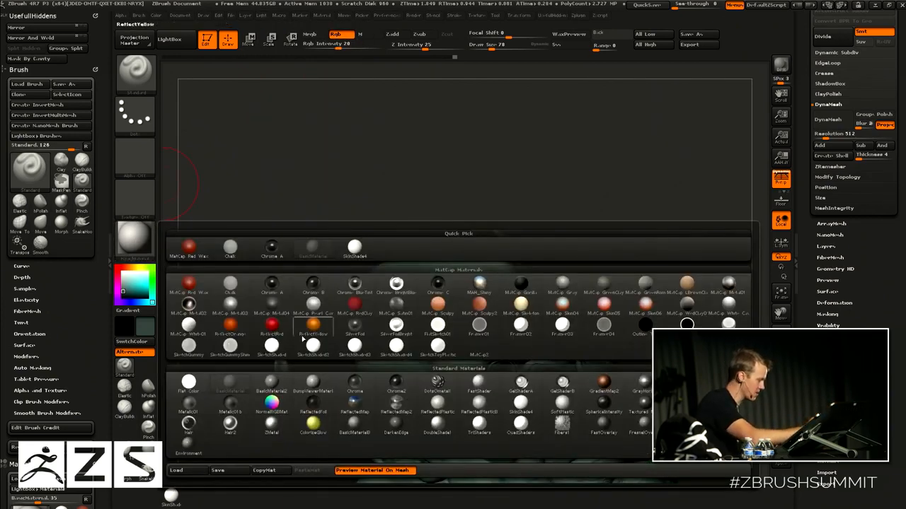
{"action": "mouse_move", "coordinate": [243, 384]}
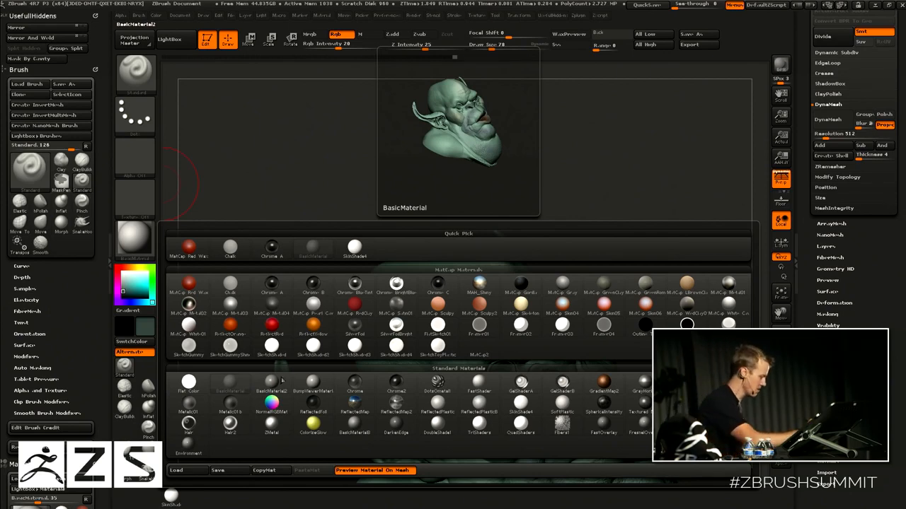
{"action": "left_click", "coordinate": [244, 384]}
{"action": "left_click_drag", "start_coordinate": [693, 226], "coordinate": [709, 238]}
{"action": "left_click_drag", "start_coordinate": [668, 258], "coordinate": [635, 306]}
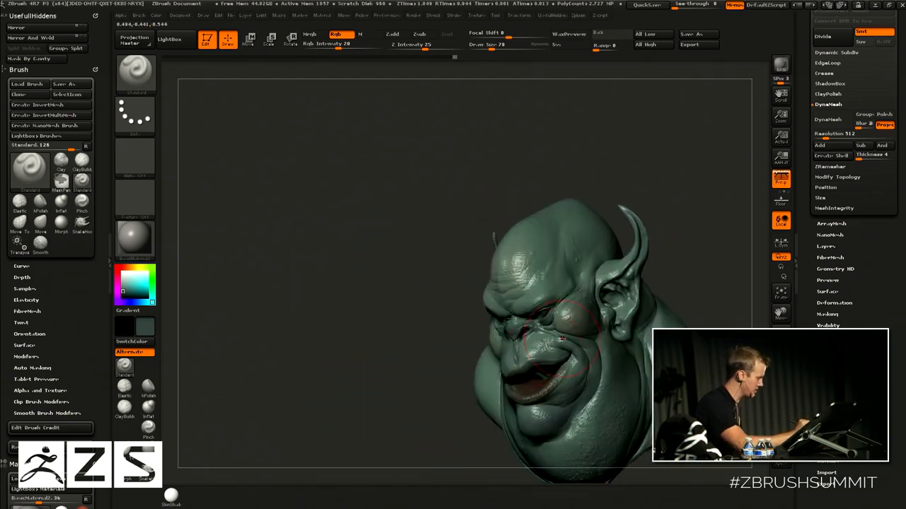
{"action": "left_click", "coordinate": [134, 238]}
{"action": "left_click", "coordinate": [235, 380]}
{"action": "left_click_drag", "start_coordinate": [718, 234], "coordinate": [636, 287]}
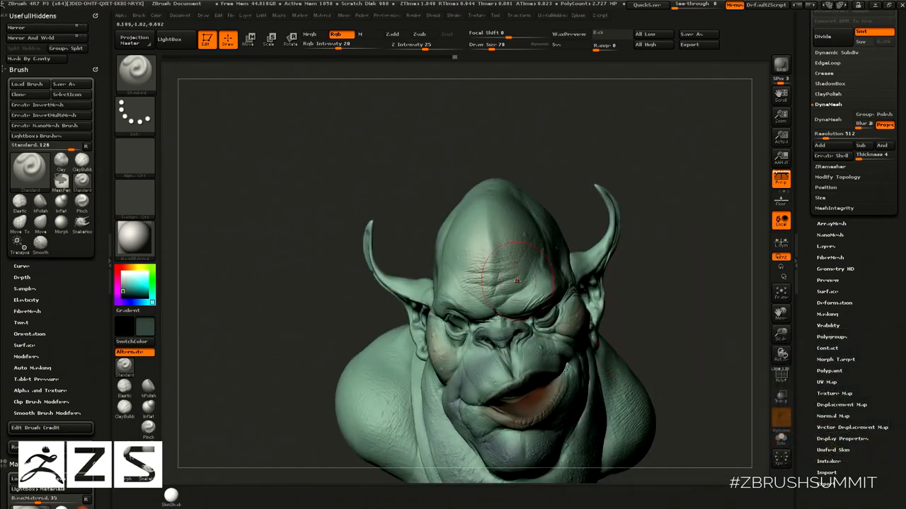
Preview the bust with the SkinShade4 material and return it to BasicMaterial.
{"action": "left_click", "coordinate": [266, 14]}
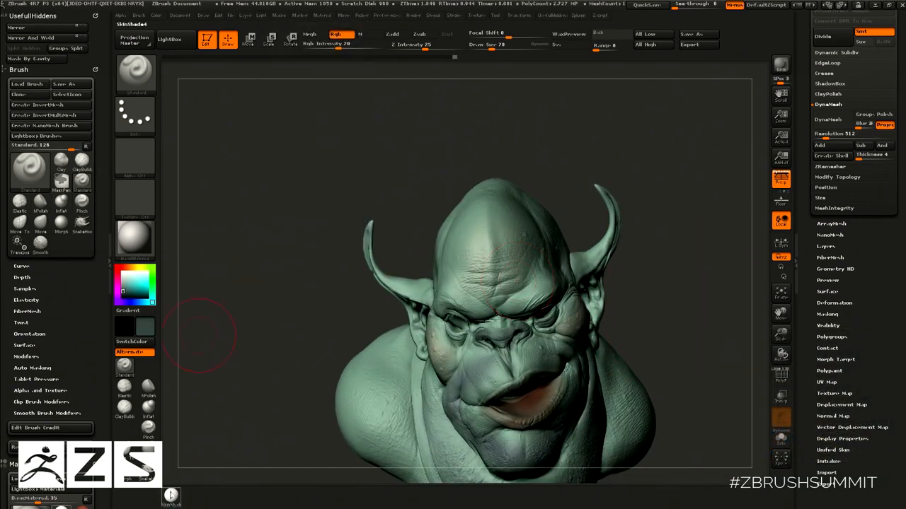
{"action": "left_click", "coordinate": [171, 495]}
{"action": "left_click", "coordinate": [145, 244]}
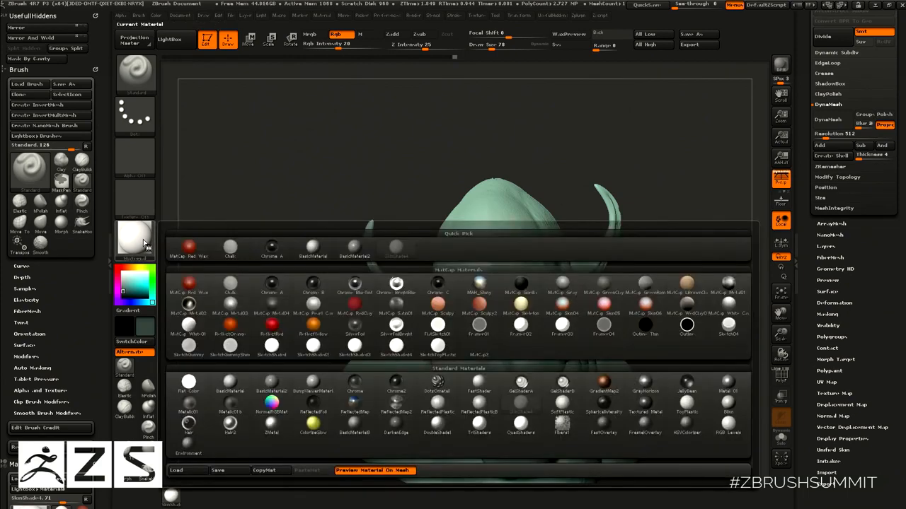
{"action": "left_click", "coordinate": [241, 370]}
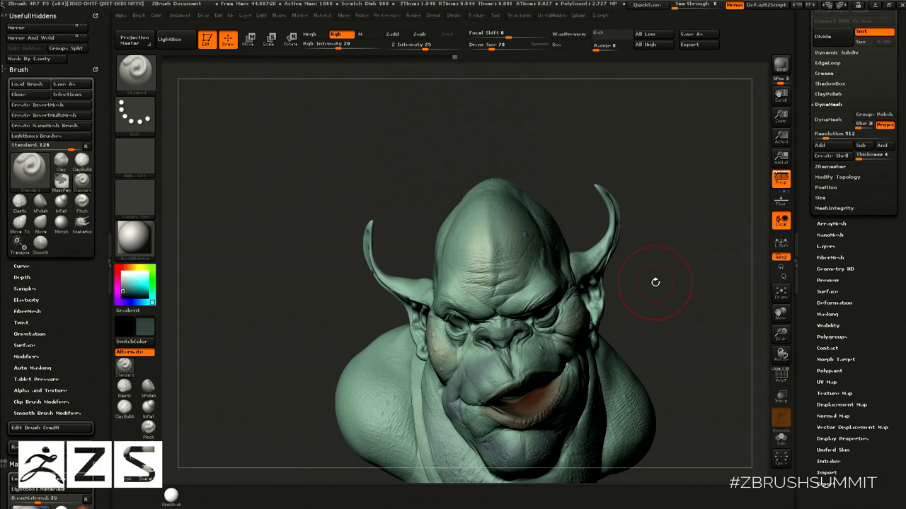
{"action": "left_click_drag", "start_coordinate": [691, 283], "coordinate": [658, 284]}
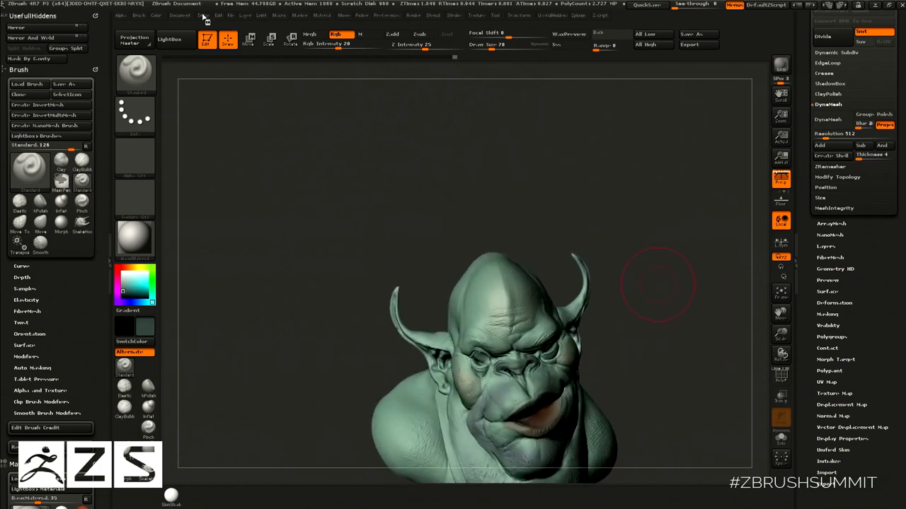
Try lighting the bust from directly above and return the light to the upper left.
{"action": "left_click", "coordinate": [261, 16]}
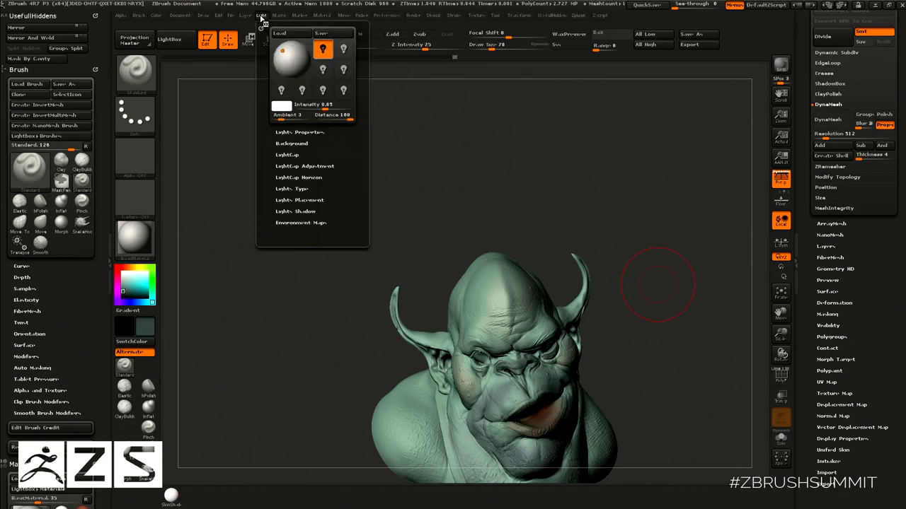
{"action": "left_click", "coordinate": [141, 251]}
{"action": "left_click", "coordinate": [261, 16]}
{"action": "mouse_move", "coordinate": [283, 52]}
{"action": "left_mouse_down"}
{"action": "mouse_move", "coordinate": [292, 65]}
{"action": "mouse_move", "coordinate": [289, 44]}
{"action": "left_mouse_up"}
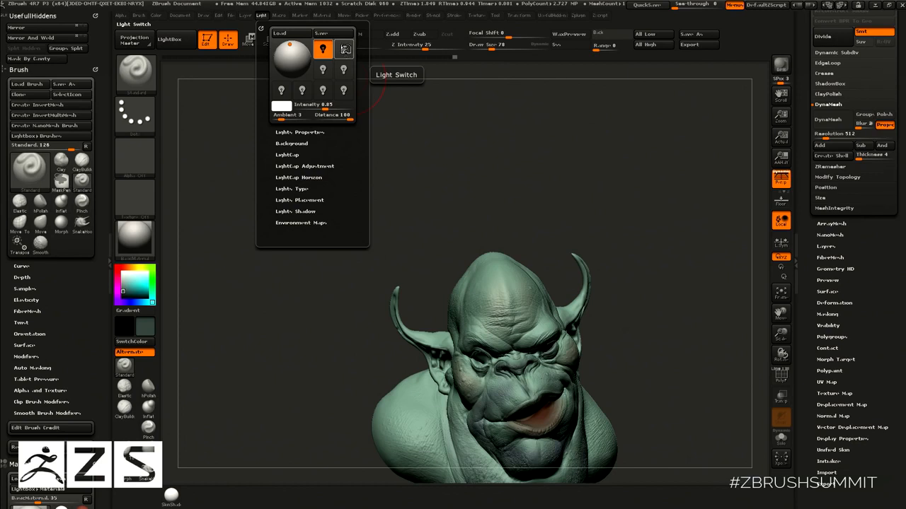
{"action": "left_click_drag", "start_coordinate": [289, 46], "coordinate": [281, 51]}
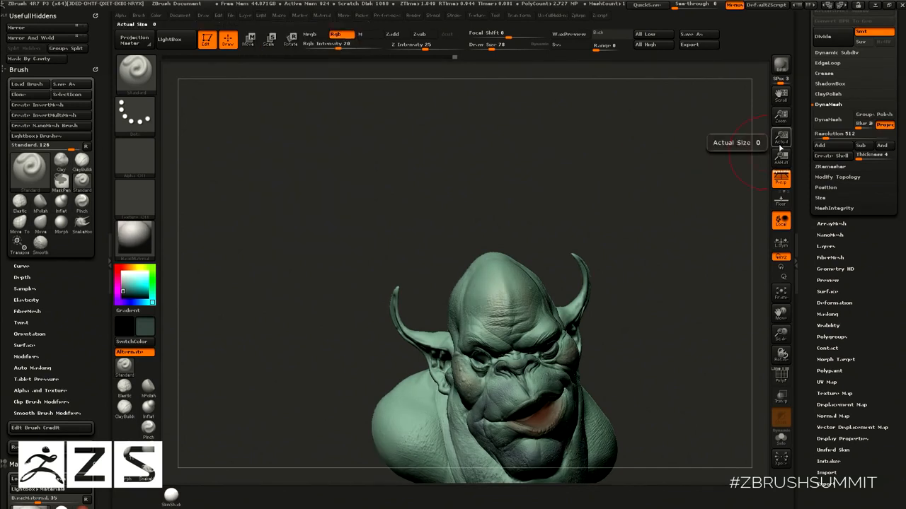
Render the bust with Best Preview from the front and from both three-quarter sides.
{"action": "left_click", "coordinate": [780, 65]}
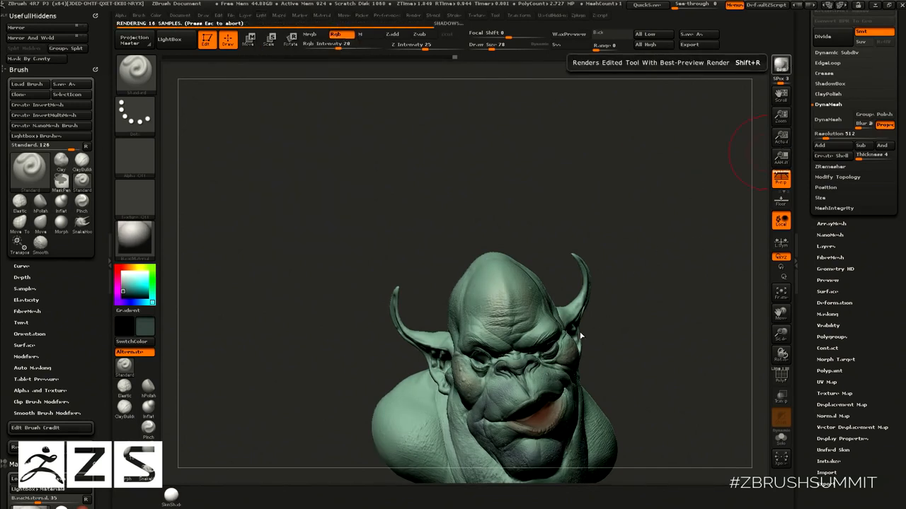
{"action": "left_click_drag", "start_coordinate": [701, 290], "coordinate": [676, 254]}
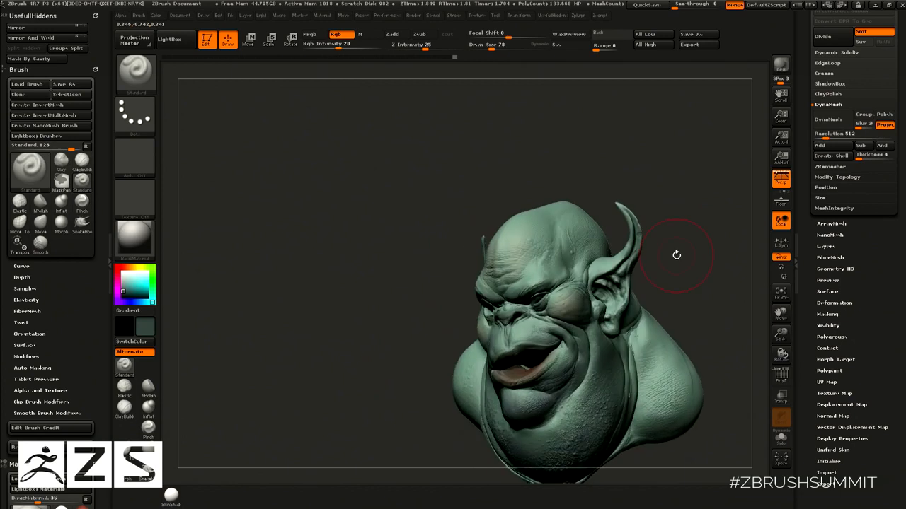
{"action": "key", "text": "shift+r"}
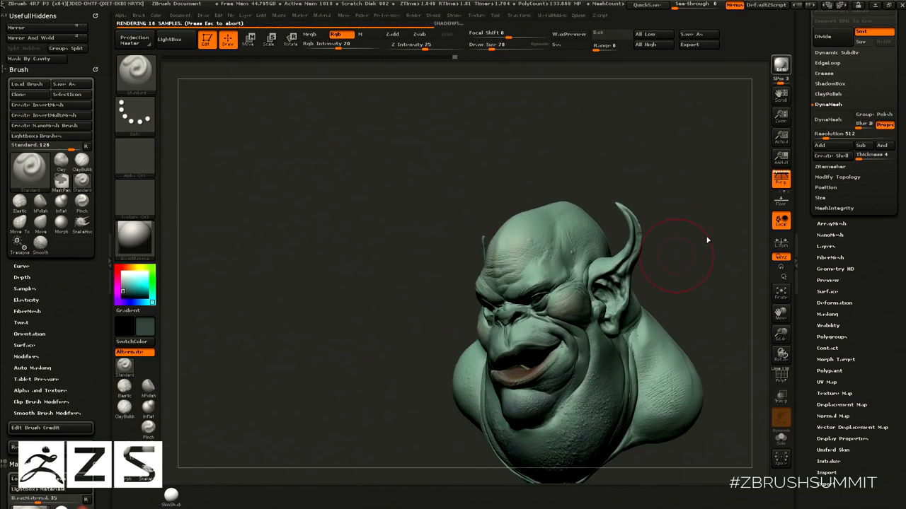
{"action": "left_click_drag", "start_coordinate": [685, 252], "coordinate": [673, 217]}
{"action": "key", "text": "shift+r"}
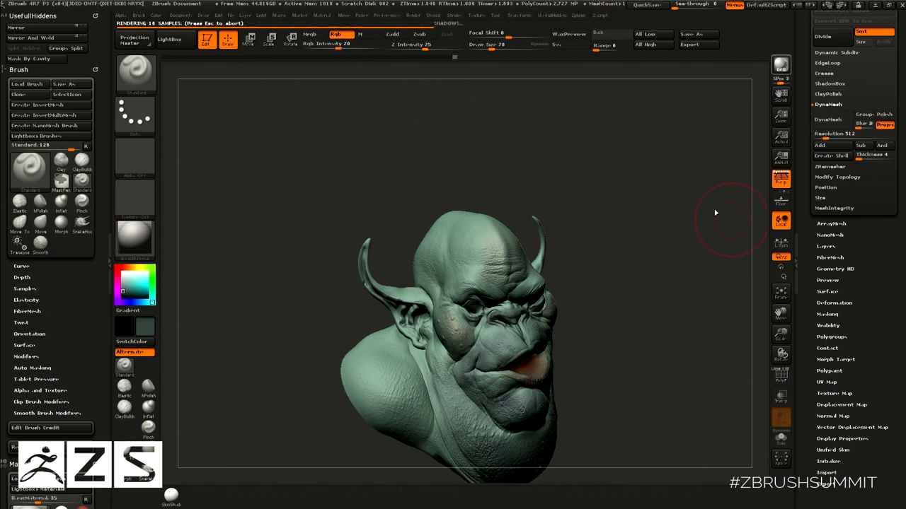
Sample the reddish brown from the lower lip as the paint colour and set the Draw Size to 53.
{"action": "left_click_drag", "start_coordinate": [699, 244], "coordinate": [644, 280]}
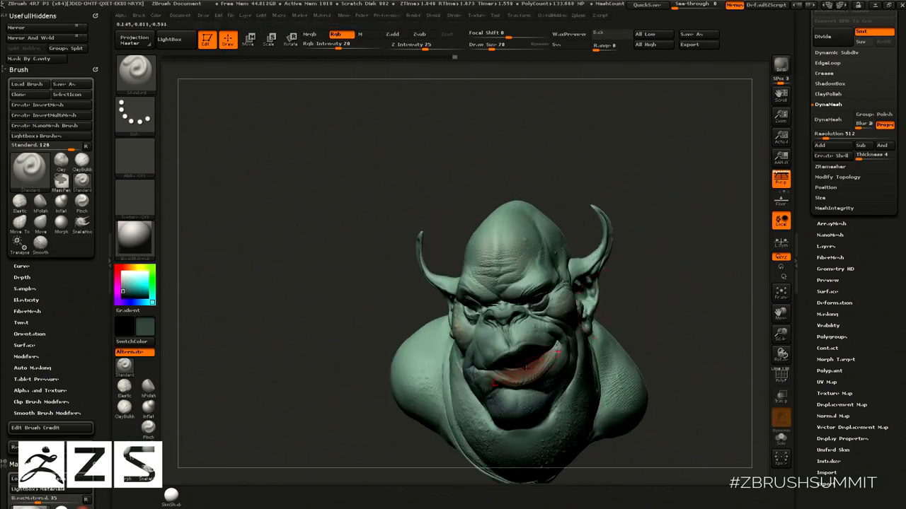
{"action": "key", "text": "c"}
{"action": "key", "text": "s"}
{"action": "left_click_drag", "start_coordinate": [529, 369], "coordinate": [519, 369]}
{"action": "key", "text": "s"}
{"action": "left_click_drag", "start_coordinate": [687, 283], "coordinate": [688, 256]}
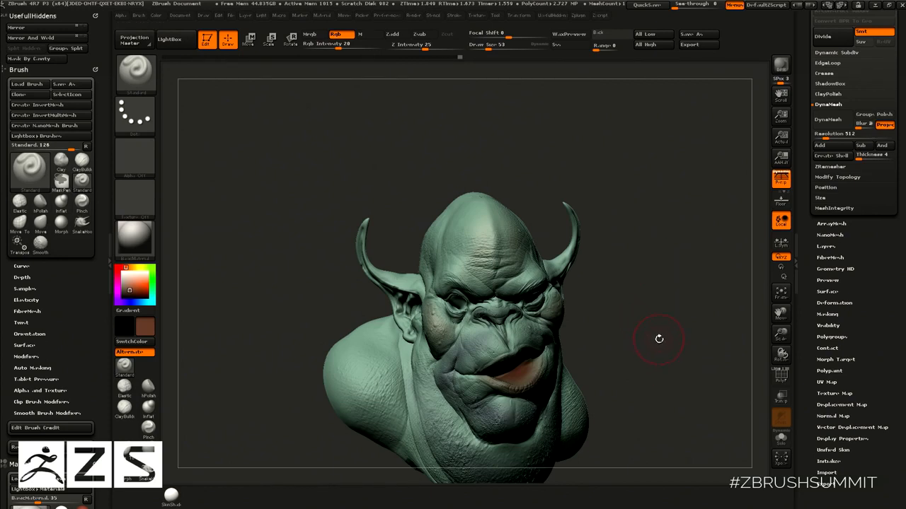
Paint the reddish brown over the djinn's ear and cheek, using Draw Sizes 45 and 65.
{"action": "mouse_move", "coordinate": [658, 276]}
{"action": "left_mouse_down"}
{"action": "mouse_move", "coordinate": [660, 306]}
{"action": "mouse_move", "coordinate": [679, 319]}
{"action": "mouse_move", "coordinate": [706, 259]}
{"action": "mouse_move", "coordinate": [626, 283]}
{"action": "mouse_move", "coordinate": [557, 352]}
{"action": "left_mouse_up"}
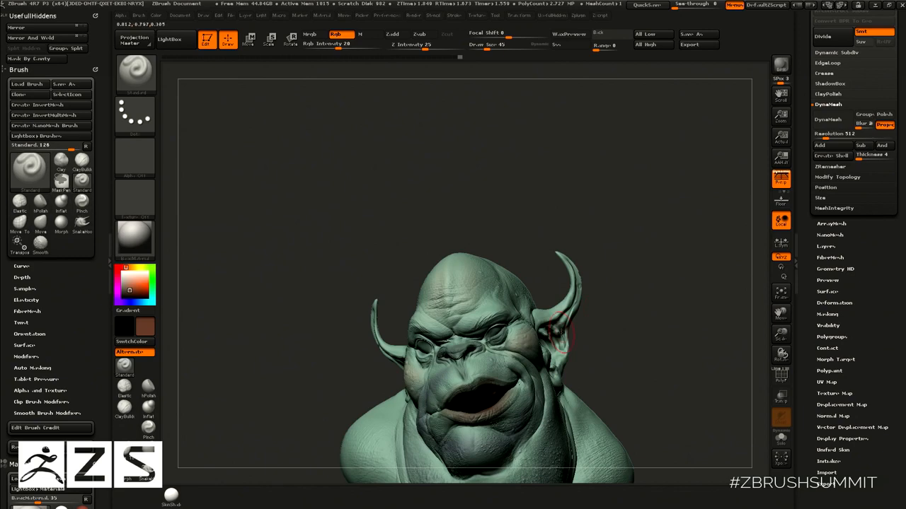
{"action": "left_click_drag", "start_coordinate": [575, 353], "coordinate": [658, 304]}
{"action": "key", "text": "bracketright"}
{"action": "key", "text": "bracketright"}
{"action": "left_click_drag", "start_coordinate": [527, 346], "coordinate": [502, 350]}
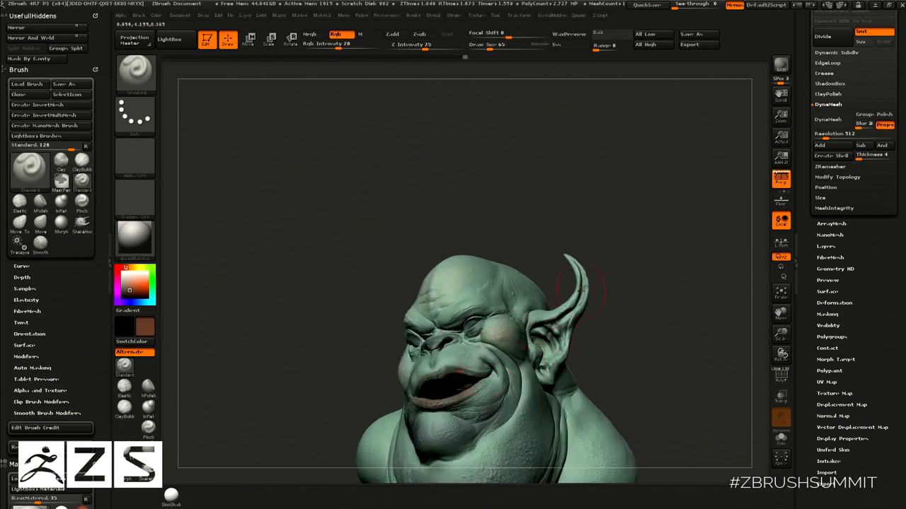
Sample a slightly lighter brown and continue tinting the mouth and cheek area with Draw Sizes 45 and 62.
{"action": "left_click_drag", "start_coordinate": [677, 283], "coordinate": [628, 324]}
{"action": "key", "text": "c"}
{"action": "key", "text": "s"}
{"action": "left_click", "coordinate": [468, 428]}
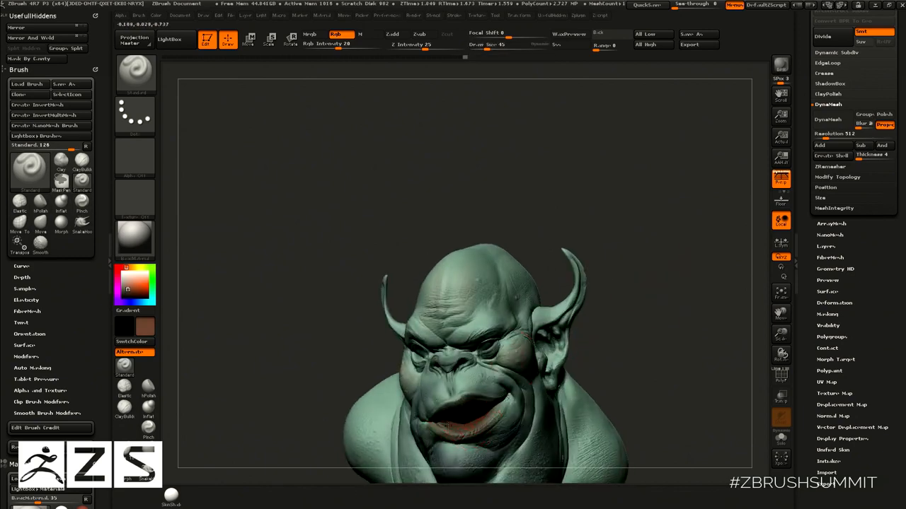
{"action": "left_click_drag", "start_coordinate": [670, 338], "coordinate": [662, 297]}
{"action": "key", "text": "s"}
{"action": "left_click", "coordinate": [515, 391]}
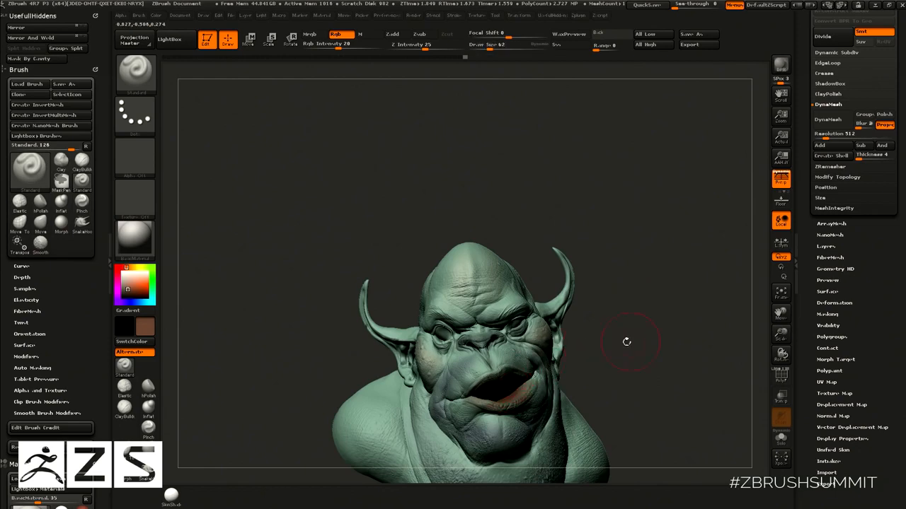
Continue tinting the djinn's face with the reddish brown at a Draw Size of 50.
{"action": "left_click_drag", "start_coordinate": [610, 343], "coordinate": [621, 384]}
{"action": "key", "text": "bracketleft"}
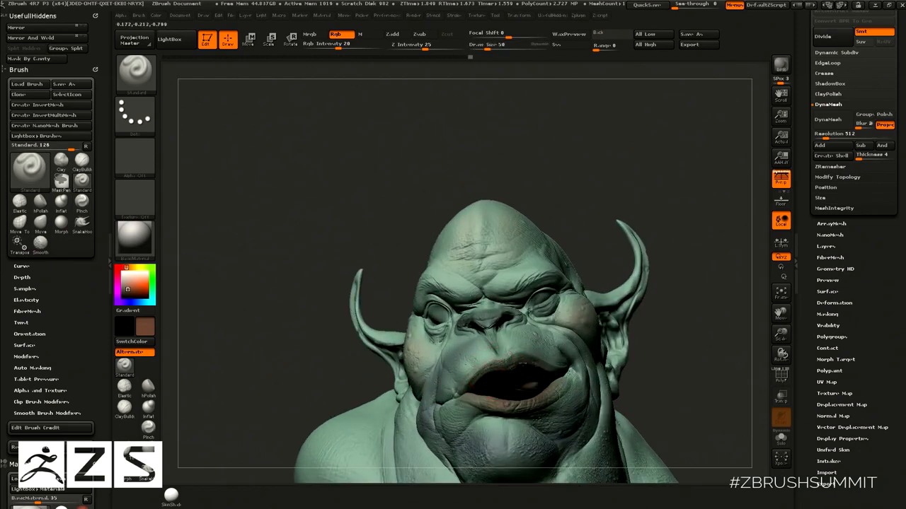
{"action": "left_click_drag", "start_coordinate": [703, 295], "coordinate": [660, 352]}
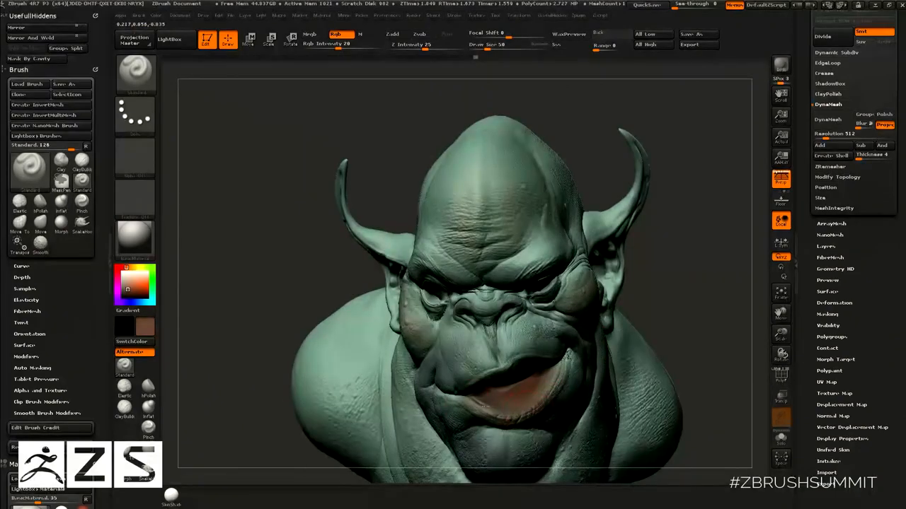
{"action": "mouse_move", "coordinate": [711, 336]}
{"action": "left_mouse_down"}
{"action": "mouse_move", "coordinate": [679, 298]}
{"action": "mouse_move", "coordinate": [640, 289]}
{"action": "left_mouse_up"}
{"action": "left_click_drag", "start_coordinate": [737, 266], "coordinate": [708, 234]}
{"action": "left_click_drag", "start_coordinate": [727, 304], "coordinate": [735, 331]}
{"action": "mouse_move", "coordinate": [734, 331]}
{"action": "left_mouse_down", "text": "alt"}
{"action": "mouse_move", "coordinate": [708, 257]}
{"action": "mouse_move", "coordinate": [701, 319]}
{"action": "mouse_move", "coordinate": [721, 259]}
{"action": "left_mouse_up", "text": "alt"}
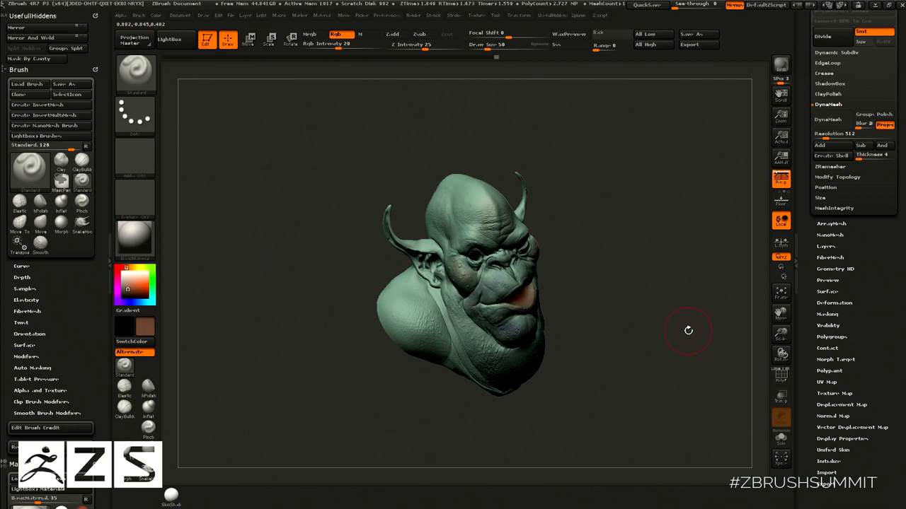
Paint the reddish brown along the long pointed ear tips and inside the ears with a Draw Size of 59.
{"action": "mouse_move", "coordinate": [680, 296]}
{"action": "left_mouse_down"}
{"action": "mouse_move", "coordinate": [654, 299]}
{"action": "mouse_move", "coordinate": [708, 327]}
{"action": "left_mouse_up"}
{"action": "left_click_drag", "start_coordinate": [715, 256], "coordinate": [619, 266]}
{"action": "left_click_drag", "start_coordinate": [717, 216], "coordinate": [659, 250]}
{"action": "left_click_drag", "start_coordinate": [570, 263], "coordinate": [580, 247]}
{"action": "mouse_move", "coordinate": [679, 185]}
{"action": "left_mouse_down"}
{"action": "mouse_move", "coordinate": [666, 151]}
{"action": "mouse_move", "coordinate": [626, 142]}
{"action": "left_mouse_up"}
{"action": "mouse_move", "coordinate": [650, 244]}
{"action": "left_mouse_down"}
{"action": "mouse_move", "coordinate": [633, 280]}
{"action": "mouse_move", "coordinate": [635, 272]}
{"action": "left_mouse_up"}
{"action": "left_click_drag", "start_coordinate": [680, 215], "coordinate": [718, 202]}
{"action": "mouse_move", "coordinate": [647, 259]}
{"action": "left_mouse_down"}
{"action": "mouse_move", "coordinate": [634, 200]}
{"action": "mouse_move", "coordinate": [648, 251]}
{"action": "left_mouse_up"}
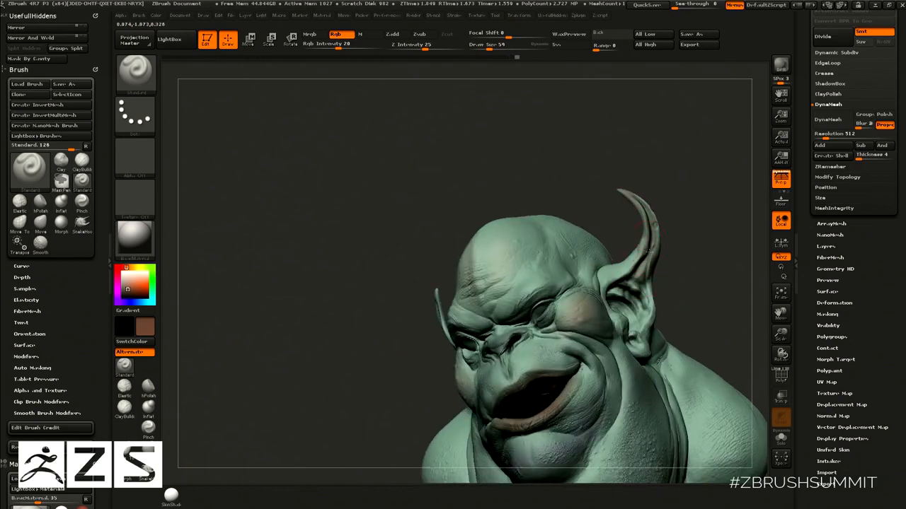
{"action": "left_click_drag", "start_coordinate": [643, 297], "coordinate": [614, 291]}
{"action": "left_click_drag", "start_coordinate": [707, 257], "coordinate": [755, 256]}
{"action": "mouse_move", "coordinate": [462, 371]}
{"action": "left_mouse_down"}
{"action": "mouse_move", "coordinate": [486, 379]}
{"action": "mouse_move", "coordinate": [386, 324]}
{"action": "mouse_move", "coordinate": [389, 295]}
{"action": "left_mouse_up"}
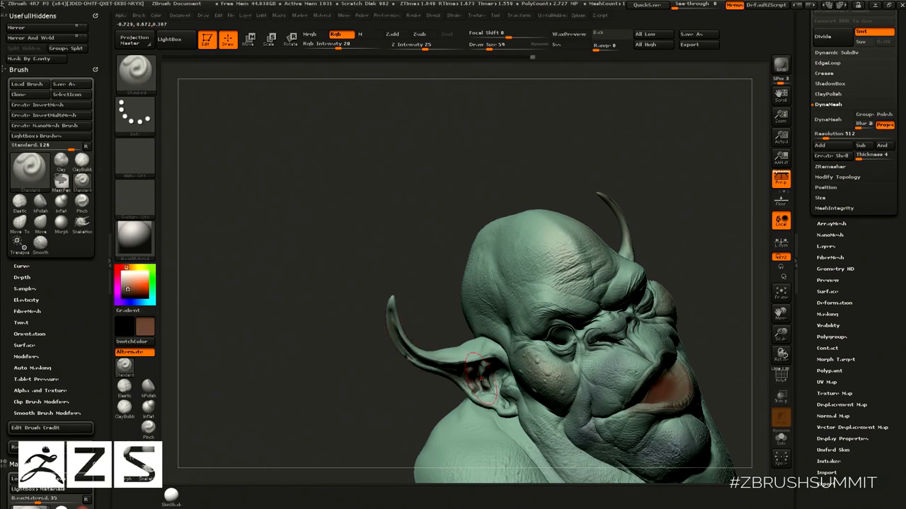
Sample the pale grey-green from the muzzle and blend it over the muzzle and throat at Draw Size 65.
{"action": "mouse_move", "coordinate": [715, 297]}
{"action": "left_mouse_down", "text": "alt"}
{"action": "mouse_move", "coordinate": [713, 259]}
{"action": "mouse_move", "coordinate": [694, 234]}
{"action": "mouse_move", "coordinate": [694, 280]}
{"action": "left_mouse_up", "text": "alt"}
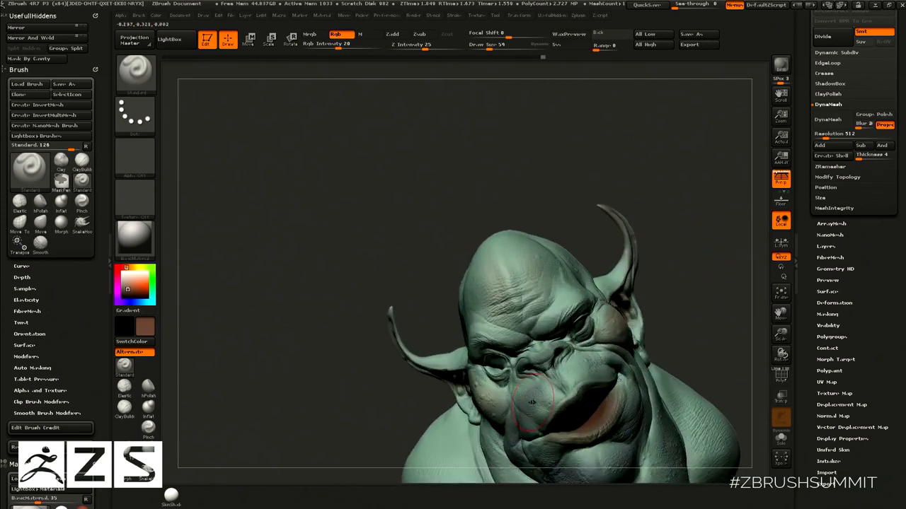
{"action": "key", "text": "c"}
{"action": "key", "text": "["}
{"action": "left_click_drag", "start_coordinate": [557, 388], "coordinate": [530, 414]}
{"action": "key", "text": "]"}
{"action": "mouse_move", "coordinate": [680, 337]}
{"action": "left_mouse_down"}
{"action": "mouse_move", "coordinate": [668, 302]}
{"action": "mouse_move", "coordinate": [549, 416]}
{"action": "left_mouse_up"}
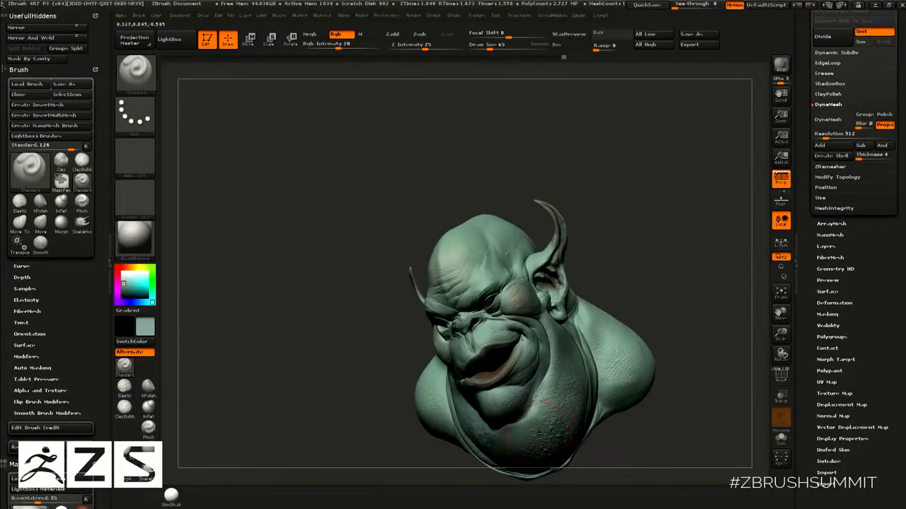
{"action": "left_click_drag", "start_coordinate": [559, 343], "coordinate": [504, 370]}
{"action": "key", "text": "s"}
{"action": "left_click", "coordinate": [504, 370]}
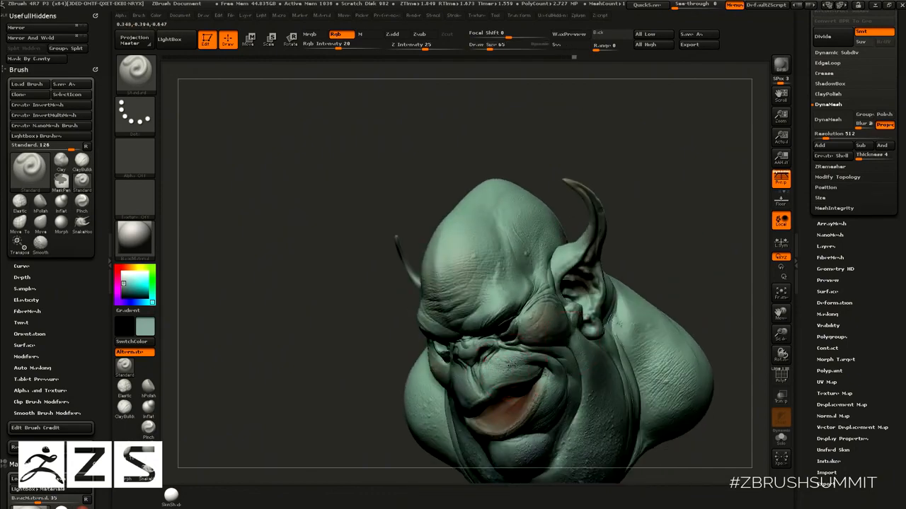
Pick a darker green and shade the neck and shoulder with Draw Size 101 and larger.
{"action": "mouse_move", "coordinate": [695, 281]}
{"action": "left_mouse_down"}
{"action": "mouse_move", "coordinate": [683, 263]}
{"action": "mouse_move", "coordinate": [684, 271]}
{"action": "left_mouse_up"}
{"action": "left_click_drag", "start_coordinate": [129, 286], "coordinate": [125, 291]}
{"action": "key", "text": "s"}
{"action": "left_click", "coordinate": [580, 406]}
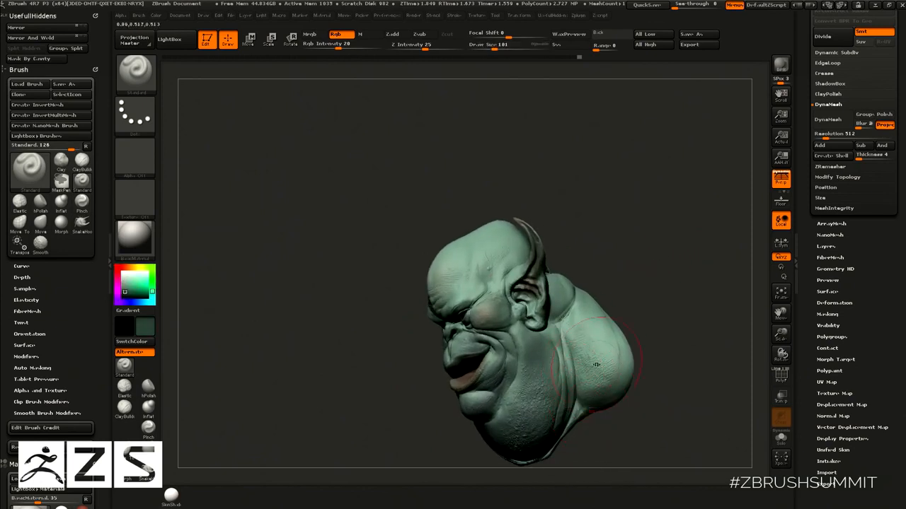
{"action": "mouse_move", "coordinate": [638, 354]}
{"action": "left_mouse_down"}
{"action": "mouse_move", "coordinate": [659, 324]}
{"action": "mouse_move", "coordinate": [644, 320]}
{"action": "left_mouse_up"}
{"action": "key", "text": "s"}
{"action": "left_click", "coordinate": [580, 378]}
{"action": "key", "text": "s"}
{"action": "left_click", "coordinate": [582, 387]}
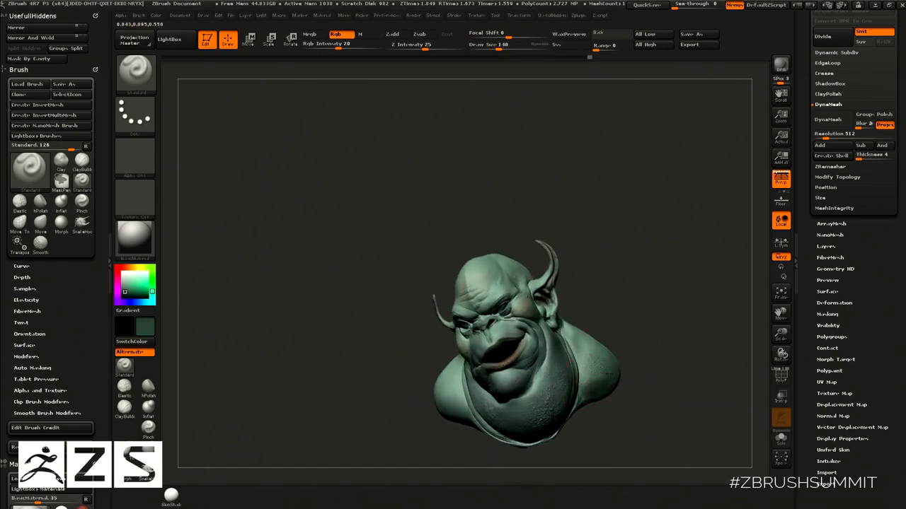
Shade the underside of the throat and the collar edge with the dark green at Draw Size 75.
{"action": "left_click_drag", "start_coordinate": [568, 426], "coordinate": [623, 370]}
{"action": "key", "text": "s"}
{"action": "left_click", "coordinate": [578, 405]}
{"action": "left_click_drag", "start_coordinate": [556, 427], "coordinate": [521, 446]}
{"action": "key", "text": "s"}
{"action": "left_click", "coordinate": [539, 441]}
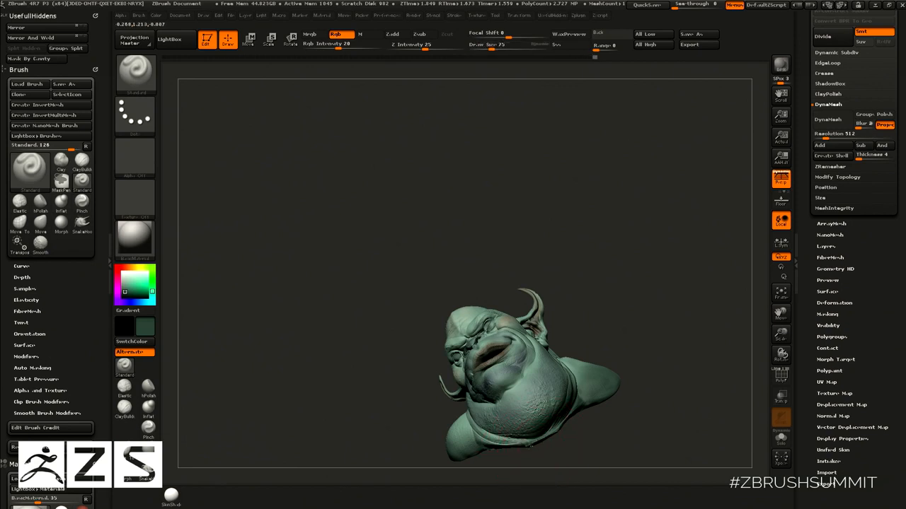
Paint the dark green along the fold between neck and shoulder at Draw Size 42.
{"action": "left_click_drag", "start_coordinate": [471, 456], "coordinate": [663, 271]}
{"action": "key", "text": "s"}
{"action": "left_click", "coordinate": [478, 404]}
{"action": "key", "text": "s"}
{"action": "left_click", "coordinate": [487, 416]}
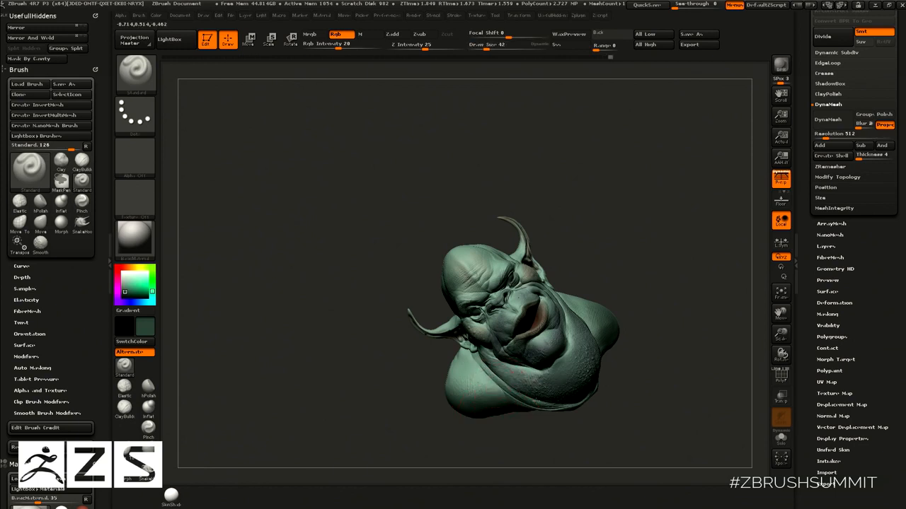
Darken the creases around the mouth, eyes and cheeks with the dark green, using Draw Sizes 22 and 37.
{"action": "left_click_drag", "start_coordinate": [639, 294], "coordinate": [552, 262]}
{"action": "mouse_move", "coordinate": [677, 256]}
{"action": "left_mouse_down", "text": "alt"}
{"action": "mouse_move", "coordinate": [677, 309]}
{"action": "mouse_move", "coordinate": [697, 313]}
{"action": "left_mouse_up", "text": "alt"}
{"action": "key", "text": "s"}
{"action": "left_click", "coordinate": [572, 406]}
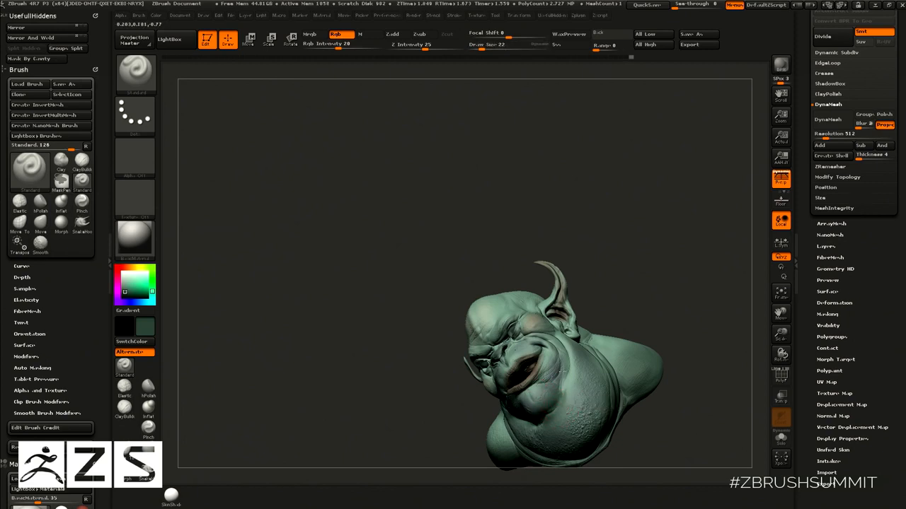
{"action": "left_click_drag", "start_coordinate": [593, 319], "coordinate": [510, 331]}
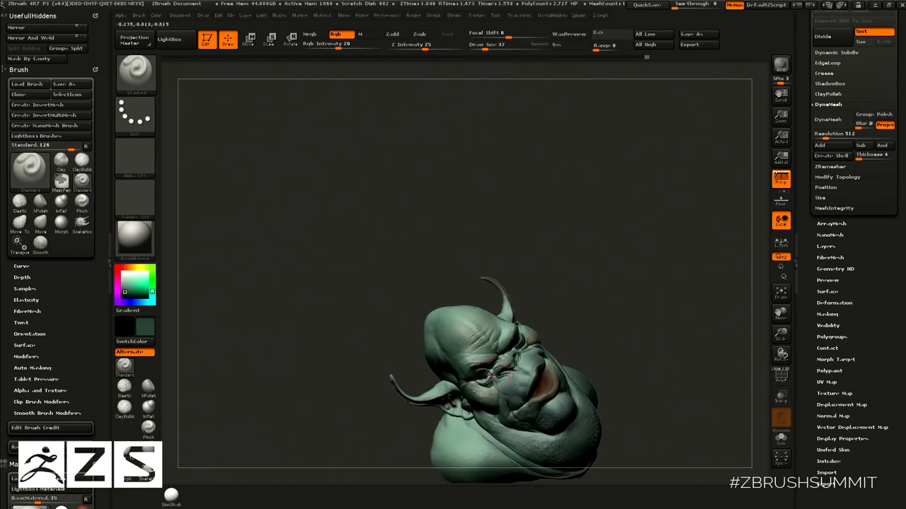
{"action": "left_click_drag", "start_coordinate": [682, 280], "coordinate": [600, 292]}
{"action": "mouse_move", "coordinate": [637, 248]}
{"action": "left_mouse_down"}
{"action": "mouse_move", "coordinate": [653, 283]}
{"action": "mouse_move", "coordinate": [560, 335]}
{"action": "left_mouse_up"}
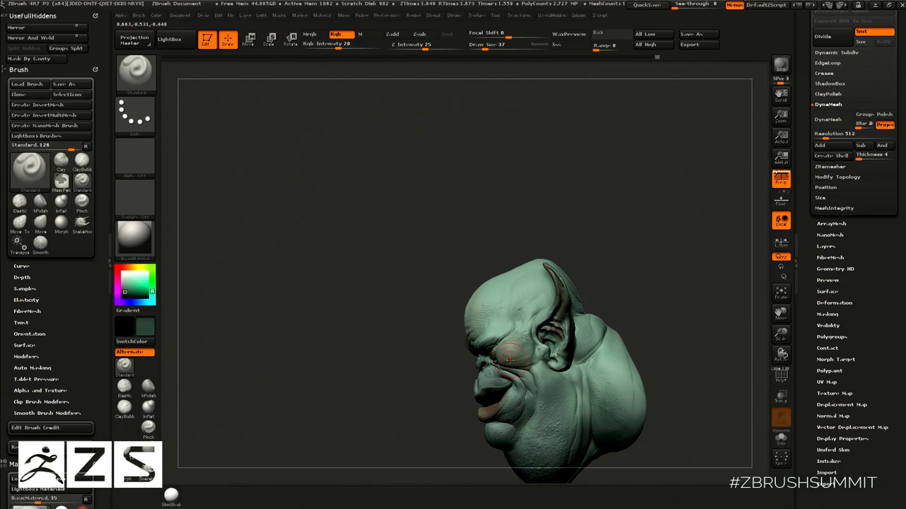
Turn on BackfaceMask in the brush's auto masking settings and turn the bust to its back.
{"action": "left_click", "coordinate": [48, 368]}
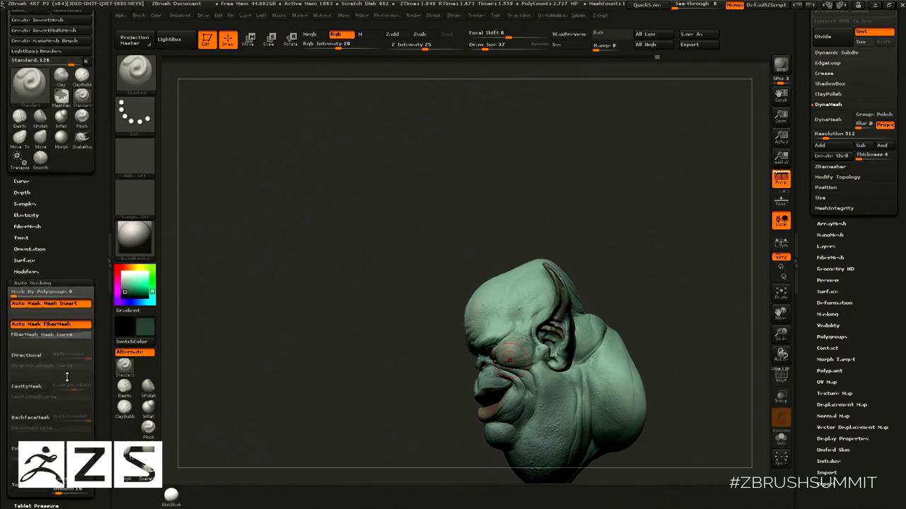
{"action": "left_click", "coordinate": [42, 419]}
{"action": "mouse_move", "coordinate": [606, 209]}
{"action": "left_mouse_down"}
{"action": "mouse_move", "coordinate": [665, 250]}
{"action": "mouse_move", "coordinate": [669, 234]}
{"action": "left_mouse_up"}
{"action": "mouse_move", "coordinate": [587, 255]}
{"action": "left_mouse_down"}
{"action": "mouse_move", "coordinate": [604, 293]}
{"action": "mouse_move", "coordinate": [639, 300]}
{"action": "mouse_move", "coordinate": [572, 283]}
{"action": "mouse_move", "coordinate": [553, 250]}
{"action": "left_mouse_up"}
{"action": "mouse_move", "coordinate": [518, 302]}
{"action": "left_mouse_down"}
{"action": "mouse_move", "coordinate": [604, 299]}
{"action": "mouse_move", "coordinate": [550, 355]}
{"action": "left_mouse_up"}
{"action": "mouse_move", "coordinate": [638, 302]}
{"action": "left_mouse_down"}
{"action": "mouse_move", "coordinate": [509, 320]}
{"action": "mouse_move", "coordinate": [506, 332]}
{"action": "left_mouse_up"}
Sample the light green from the skin and paint it over the backs of the ears.
{"action": "key", "text": "c"}
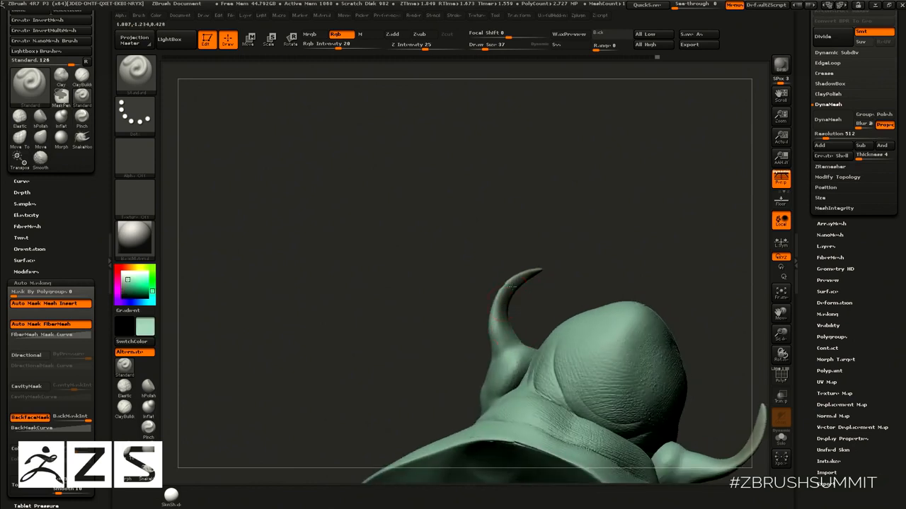
{"action": "left_click_drag", "start_coordinate": [700, 228], "coordinate": [615, 200], "text": "alt"}
{"action": "key", "text": "s"}
{"action": "left_click", "coordinate": [424, 292]}
{"action": "left_click_drag", "start_coordinate": [688, 289], "coordinate": [677, 291]}
{"action": "mouse_move", "coordinate": [678, 389]}
{"action": "left_mouse_down"}
{"action": "mouse_move", "coordinate": [671, 410]}
{"action": "mouse_move", "coordinate": [677, 375]}
{"action": "left_mouse_up"}
{"action": "mouse_move", "coordinate": [715, 358]}
{"action": "left_mouse_down"}
{"action": "mouse_move", "coordinate": [711, 249]}
{"action": "mouse_move", "coordinate": [712, 268]}
{"action": "mouse_move", "coordinate": [696, 266]}
{"action": "mouse_move", "coordinate": [729, 308]}
{"action": "mouse_move", "coordinate": [702, 254]}
{"action": "mouse_move", "coordinate": [704, 266]}
{"action": "left_mouse_up"}
{"action": "mouse_move", "coordinate": [720, 229]}
{"action": "left_mouse_down"}
{"action": "mouse_move", "coordinate": [682, 139]}
{"action": "mouse_move", "coordinate": [703, 140]}
{"action": "left_mouse_up"}
Choose a very dark green and shade the back of the head, ears and neck.
{"action": "key", "text": "c"}
{"action": "left_click_drag", "start_coordinate": [127, 295], "coordinate": [123, 293]}
{"action": "left_click_drag", "start_coordinate": [459, 362], "coordinate": [347, 408], "text": "alt"}
{"action": "key", "text": "s"}
{"action": "left_click_drag", "start_coordinate": [571, 361], "coordinate": [568, 361]}
{"action": "left_click_drag", "start_coordinate": [694, 303], "coordinate": [630, 308]}
{"action": "left_click_drag", "start_coordinate": [754, 274], "coordinate": [672, 307]}
{"action": "mouse_move", "coordinate": [605, 394]}
{"action": "left_mouse_down"}
{"action": "mouse_move", "coordinate": [591, 408]}
{"action": "mouse_move", "coordinate": [590, 399]}
{"action": "left_mouse_up"}
{"action": "left_click_drag", "start_coordinate": [729, 378], "coordinate": [701, 418]}
{"action": "mouse_move", "coordinate": [631, 419]}
{"action": "left_mouse_down"}
{"action": "mouse_move", "coordinate": [682, 413]}
{"action": "mouse_move", "coordinate": [649, 417]}
{"action": "left_mouse_up"}
{"action": "left_click_drag", "start_coordinate": [746, 433], "coordinate": [689, 422]}
{"action": "left_click_drag", "start_coordinate": [717, 386], "coordinate": [740, 397]}
{"action": "mouse_move", "coordinate": [750, 464]}
{"action": "left_mouse_down"}
{"action": "mouse_move", "coordinate": [713, 460]}
{"action": "mouse_move", "coordinate": [683, 432]}
{"action": "left_mouse_up"}
{"action": "left_click_drag", "start_coordinate": [764, 272], "coordinate": [750, 300]}
Deepen the skin folds at the back of the head with the dark green at Draw Sizes 45 and 38.
{"action": "left_click_drag", "start_coordinate": [621, 359], "coordinate": [595, 366]}
{"action": "key", "text": "]"}
{"action": "left_click_drag", "start_coordinate": [666, 263], "coordinate": [635, 278]}
{"action": "key", "text": "s"}
{"action": "left_click", "coordinate": [578, 354]}
{"action": "mouse_move", "coordinate": [550, 360]}
{"action": "left_mouse_down"}
{"action": "mouse_move", "coordinate": [544, 357]}
{"action": "mouse_move", "coordinate": [558, 361]}
{"action": "left_mouse_up"}
{"action": "left_click_drag", "start_coordinate": [722, 318], "coordinate": [660, 341]}
{"action": "left_click_drag", "start_coordinate": [734, 252], "coordinate": [694, 269]}
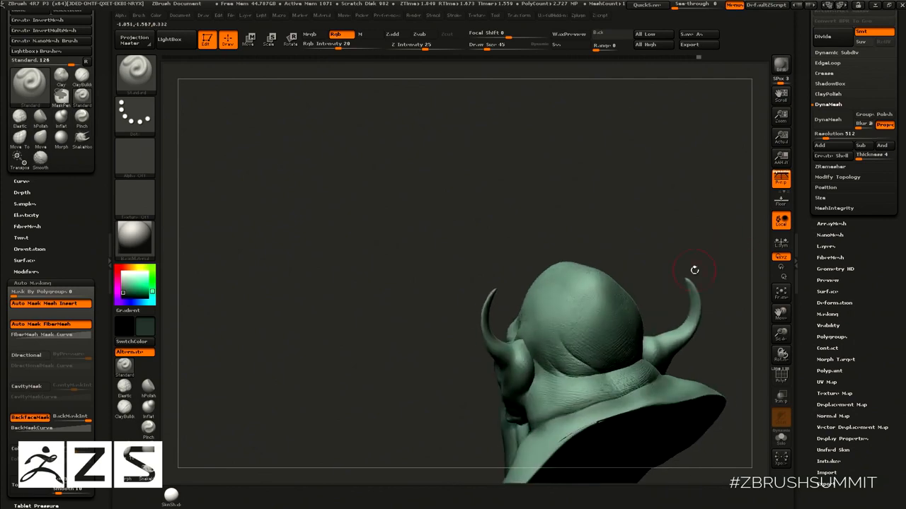
{"action": "key", "text": "s"}
{"action": "left_click_drag", "start_coordinate": [575, 351], "coordinate": [572, 352]}
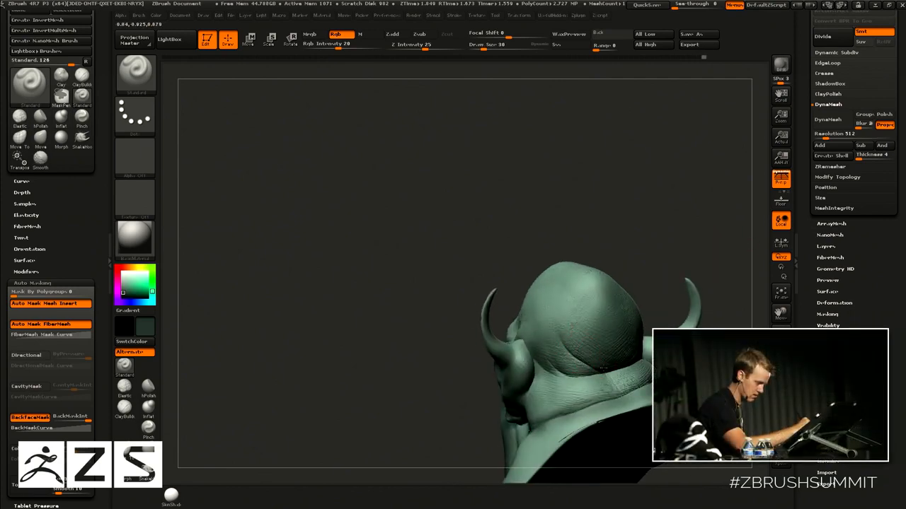
{"action": "mouse_move", "coordinate": [658, 249]}
{"action": "left_mouse_down"}
{"action": "mouse_move", "coordinate": [706, 258]}
{"action": "mouse_move", "coordinate": [626, 288]}
{"action": "left_mouse_up"}
Sample a greyish brown and tint the ear with it at Draw Size 45.
{"action": "key", "text": "c"}
{"action": "left_click", "coordinate": [487, 47]}
{"action": "mouse_move", "coordinate": [684, 286]}
{"action": "left_mouse_down"}
{"action": "mouse_move", "coordinate": [624, 322]}
{"action": "mouse_move", "coordinate": [655, 324]}
{"action": "mouse_move", "coordinate": [677, 310]}
{"action": "mouse_move", "coordinate": [737, 301]}
{"action": "left_mouse_up"}
{"action": "left_click_drag", "start_coordinate": [618, 170], "coordinate": [637, 280]}
{"action": "left_click_drag", "start_coordinate": [641, 247], "coordinate": [669, 226]}
{"action": "key", "text": "s"}
{"action": "left_click_drag", "start_coordinate": [490, 396], "coordinate": [508, 387]}
{"action": "key", "text": "s"}
{"action": "mouse_move", "coordinate": [698, 217]}
{"action": "left_mouse_down"}
{"action": "mouse_move", "coordinate": [693, 235]}
{"action": "mouse_move", "coordinate": [706, 220]}
{"action": "mouse_move", "coordinate": [685, 245]}
{"action": "left_mouse_up"}
{"action": "key", "text": "s"}
{"action": "left_click_drag", "start_coordinate": [489, 367], "coordinate": [486, 368]}
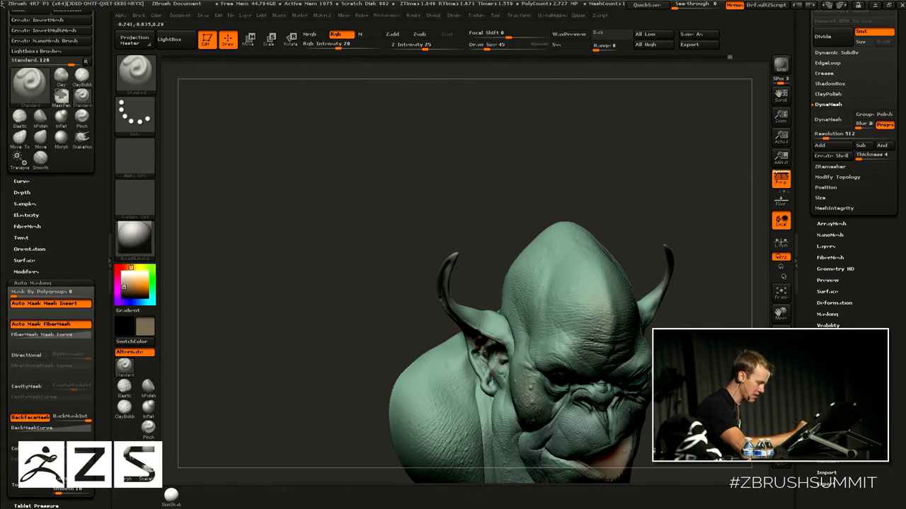
Sample the light green and brighten the face around the muzzle and chin with Draw Sizes 59 and 22.
{"action": "mouse_move", "coordinate": [754, 285]}
{"action": "left_mouse_down"}
{"action": "mouse_move", "coordinate": [721, 238]}
{"action": "mouse_move", "coordinate": [633, 278]}
{"action": "mouse_move", "coordinate": [643, 221]}
{"action": "left_mouse_up"}
{"action": "key", "text": "c"}
{"action": "key", "text": "s"}
{"action": "left_click_drag", "start_coordinate": [528, 349], "coordinate": [533, 349]}
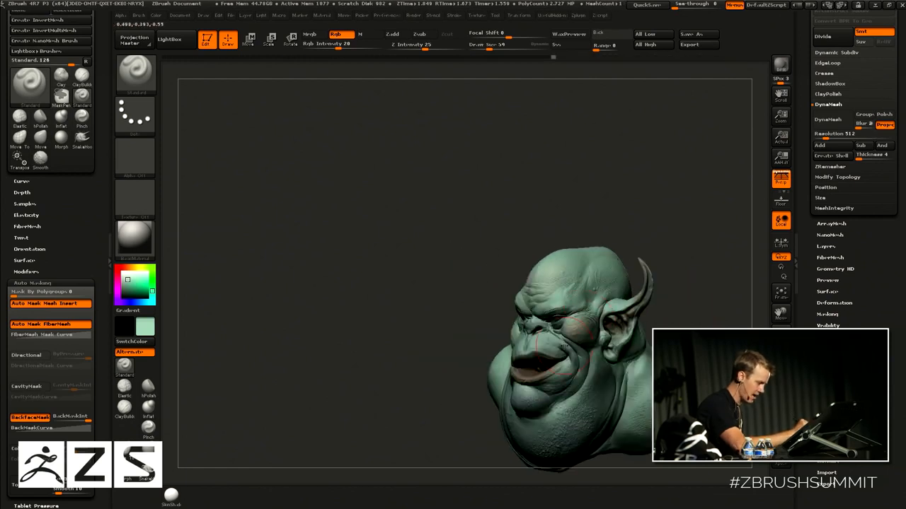
{"action": "key", "text": "s"}
{"action": "left_click_drag", "start_coordinate": [543, 342], "coordinate": [537, 342]}
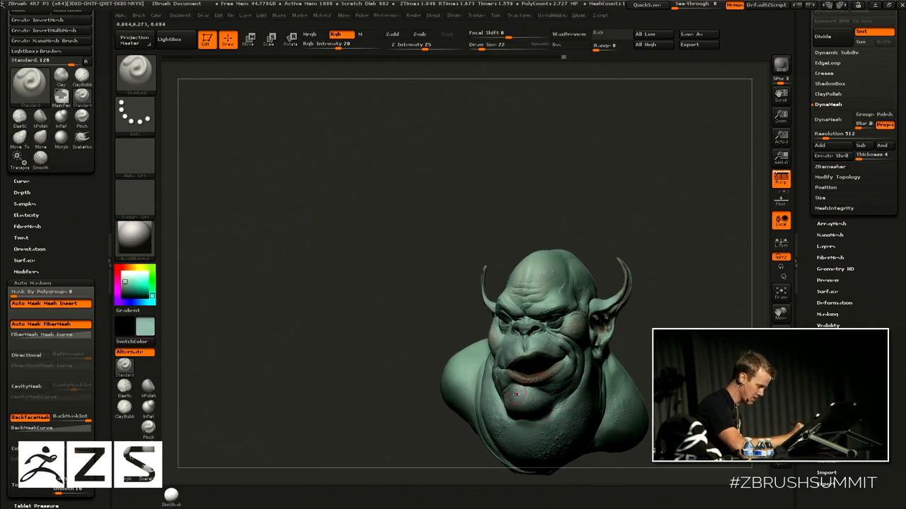
Sample a muted grey-green and blend it over the cheek, chin and jowl with Draw Sizes 47 and 22.
{"action": "left_click_drag", "start_coordinate": [706, 293], "coordinate": [689, 275]}
{"action": "key", "text": "c"}
{"action": "key", "text": "]"}
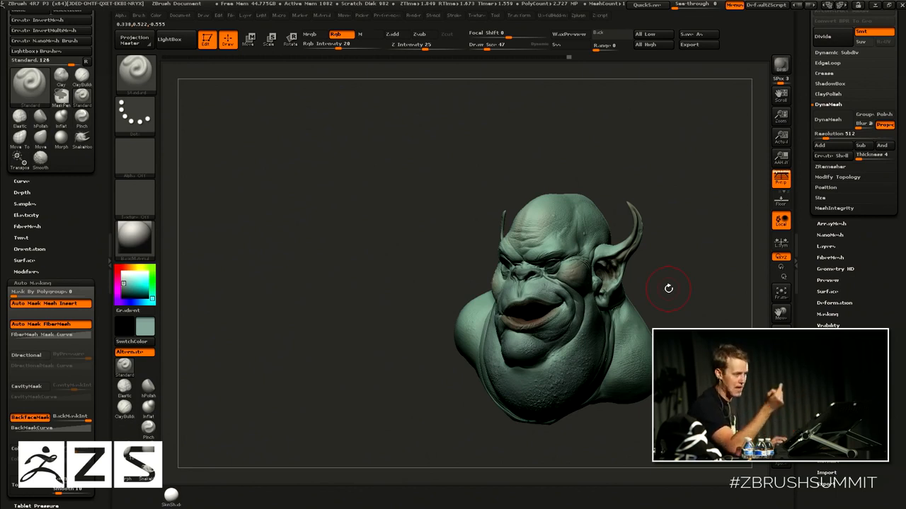
{"action": "left_click_drag", "start_coordinate": [691, 295], "coordinate": [667, 287]}
{"action": "key", "text": "c"}
{"action": "key", "text": "s"}
{"action": "left_click_drag", "start_coordinate": [560, 346], "coordinate": [563, 346]}
{"action": "right_click_drag", "start_coordinate": [547, 361], "coordinate": [564, 401], "text": "alt"}
{"action": "key", "text": "s"}
{"action": "left_click_drag", "start_coordinate": [577, 367], "coordinate": [563, 327]}
{"action": "key", "text": "s"}
{"action": "key", "text": "s"}
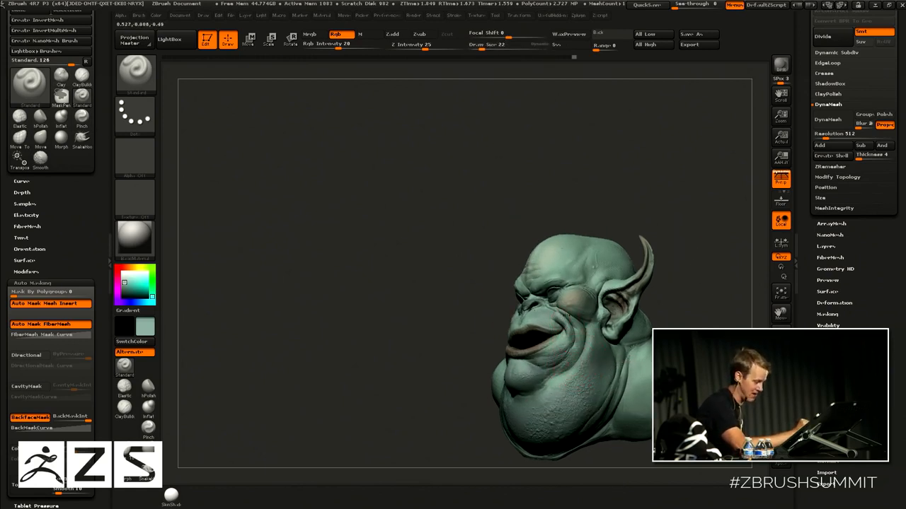
Extend the grey-green over the side of the face and jowl with Draw Sizes 42 and 75.
{"action": "right_click_drag", "start_coordinate": [576, 351], "coordinate": [602, 347]}
{"action": "key", "text": "s"}
{"action": "left_click_drag", "start_coordinate": [624, 344], "coordinate": [627, 344]}
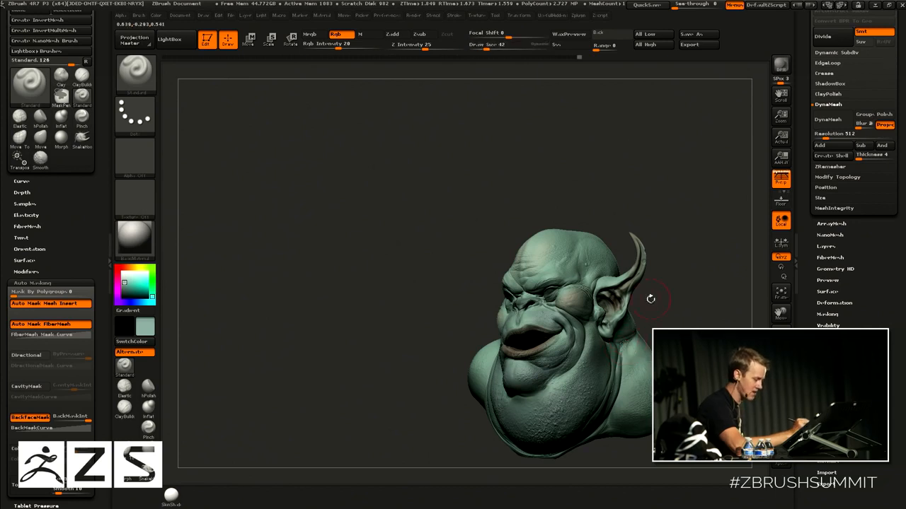
{"action": "right_click_drag", "start_coordinate": [650, 299], "coordinate": [617, 311]}
{"action": "key", "text": "s"}
{"action": "left_click_drag", "start_coordinate": [629, 325], "coordinate": [635, 325]}
{"action": "mouse_move", "coordinate": [693, 271]}
{"action": "right_mouse_down"}
{"action": "mouse_move", "coordinate": [641, 353]}
{"action": "mouse_move", "coordinate": [670, 312]}
{"action": "right_mouse_up"}
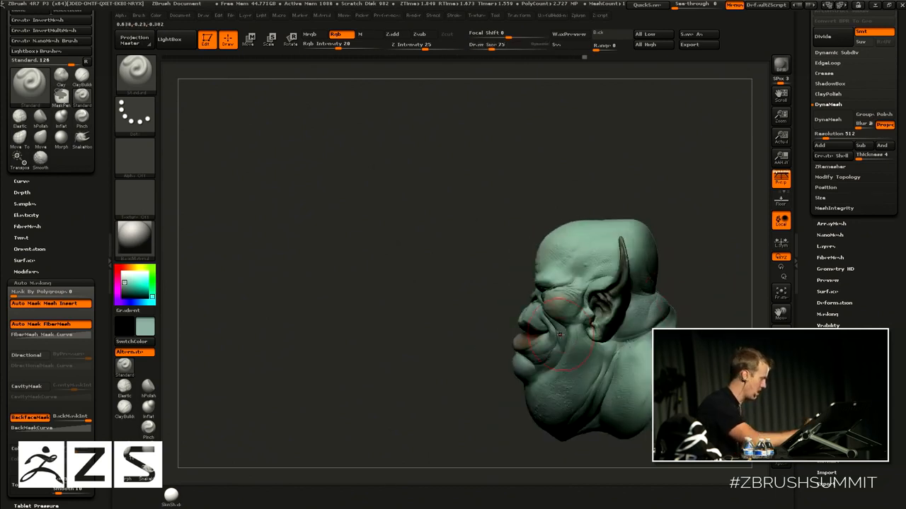
Pick a darker grey-green and shade the neck below the ear with Draw Sizes 38 and 56.
{"action": "left_click", "coordinate": [123, 291]}
{"action": "mouse_move", "coordinate": [697, 274]}
{"action": "right_mouse_down"}
{"action": "mouse_move", "coordinate": [729, 259]}
{"action": "mouse_move", "coordinate": [738, 300]}
{"action": "right_mouse_up"}
{"action": "key", "text": "bracketleft"}
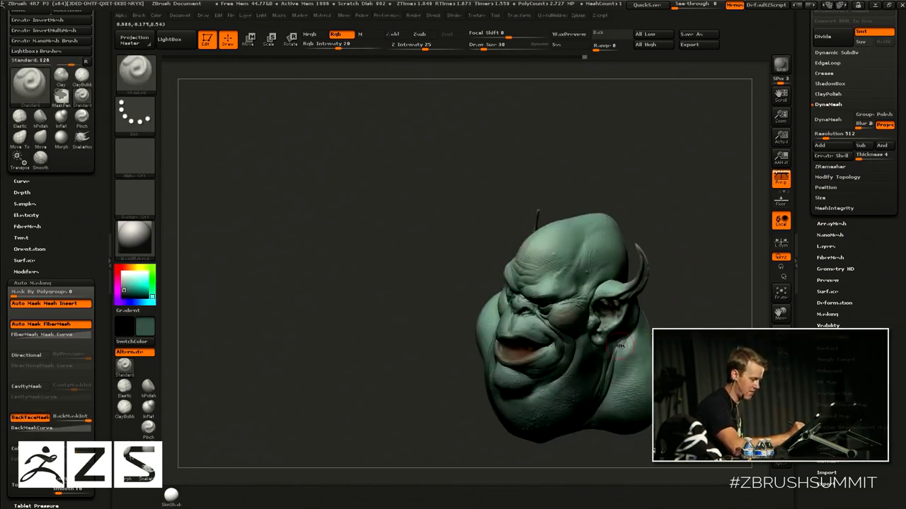
{"action": "key", "text": "bracketleft"}
{"action": "right_click_drag", "start_coordinate": [651, 319], "coordinate": [625, 320]}
{"action": "right_click_drag", "start_coordinate": [600, 364], "coordinate": [616, 354]}
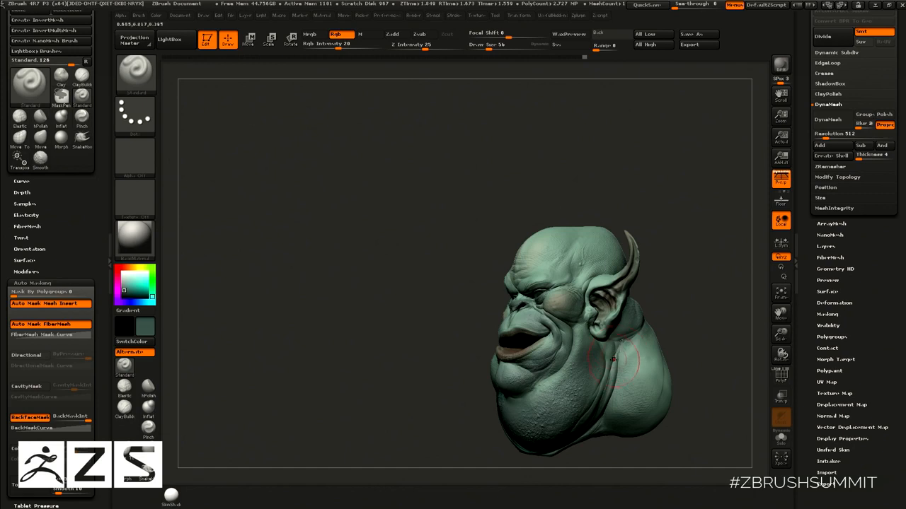
Shade the jowls and both sides of the neck with the darker grey-green at Draw Size 65.
{"action": "right_click_drag", "start_coordinate": [588, 412], "coordinate": [576, 347]}
{"action": "key", "text": "bracketleft"}
{"action": "key", "text": "bracketleft"}
{"action": "key", "text": "bracketright"}
{"action": "key", "text": "bracketright"}
{"action": "key", "text": "bracketright"}
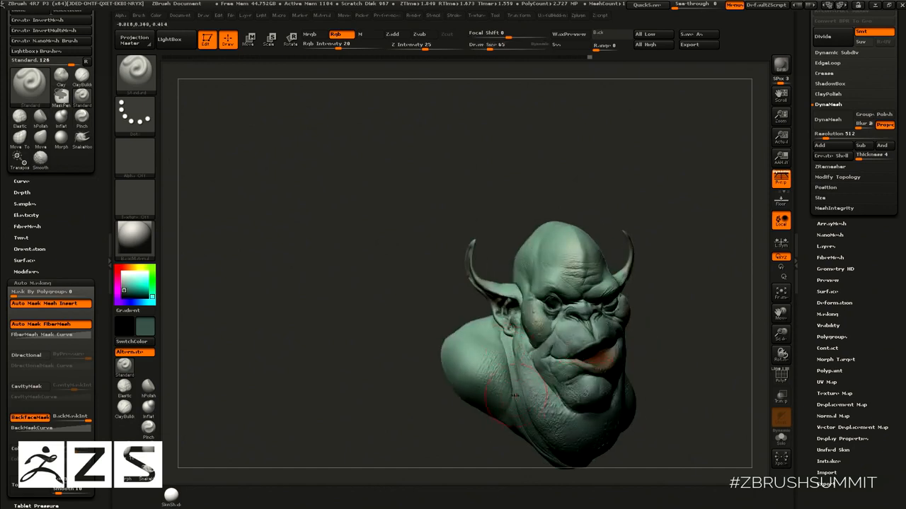
{"action": "right_click_drag", "start_coordinate": [534, 401], "coordinate": [646, 324]}
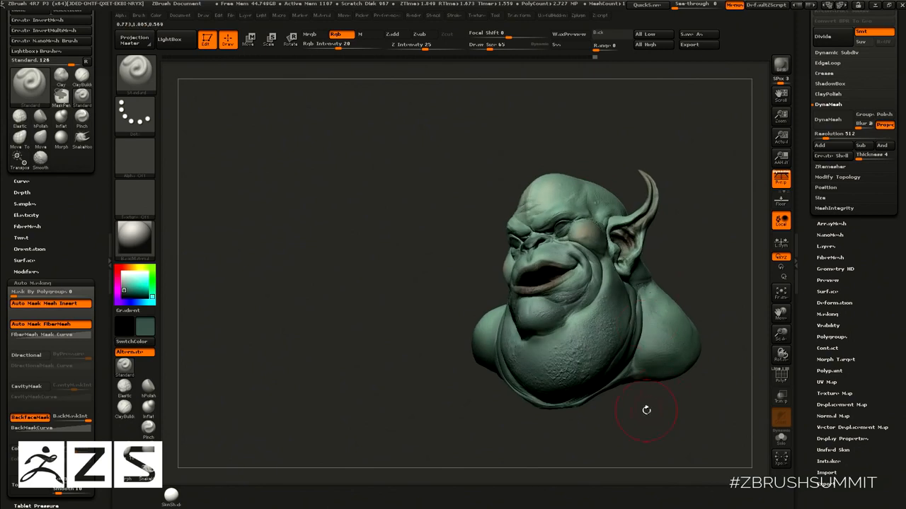
Paint the darker grey-green into the folds at the back of the neck at Draw Size 53.
{"action": "right_click_drag", "start_coordinate": [650, 407], "coordinate": [498, 375]}
{"action": "left_click_drag", "start_coordinate": [674, 286], "coordinate": [657, 353], "text": "alt"}
{"action": "mouse_move", "coordinate": [694, 325]}
{"action": "left_mouse_down"}
{"action": "mouse_move", "coordinate": [678, 282]}
{"action": "mouse_move", "coordinate": [670, 315]}
{"action": "left_mouse_up"}
{"action": "left_click_drag", "start_coordinate": [706, 232], "coordinate": [652, 311]}
{"action": "key", "text": "s"}
{"action": "left_click", "coordinate": [648, 328]}
{"action": "left_click_drag", "start_coordinate": [674, 258], "coordinate": [659, 281]}
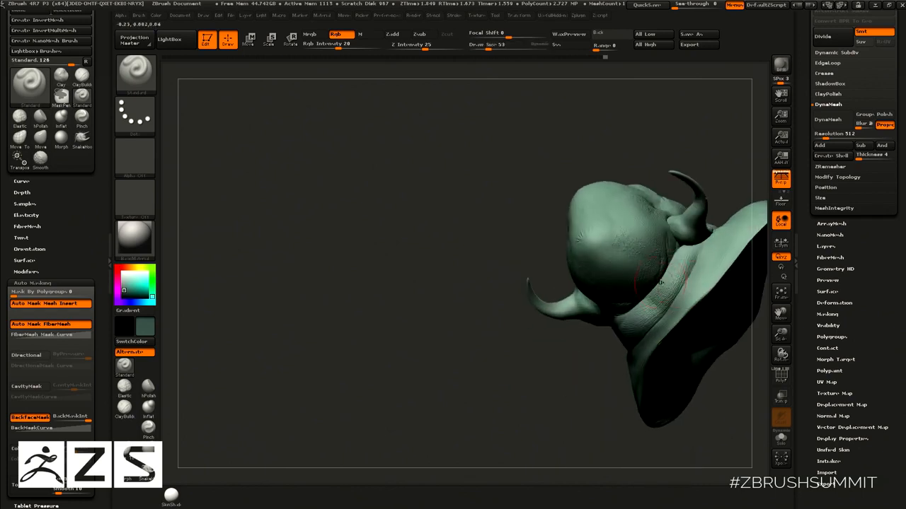
{"action": "left_click_drag", "start_coordinate": [558, 402], "coordinate": [615, 309]}
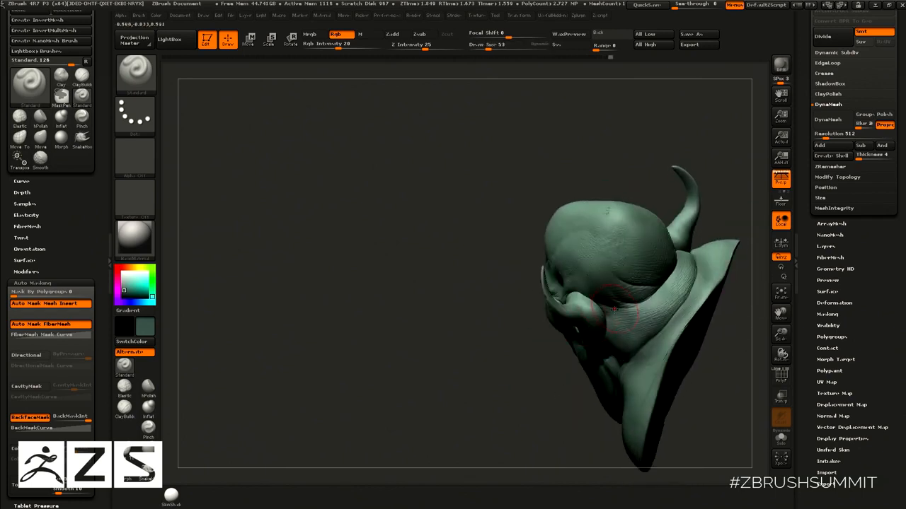
Shade behind the ear and along the back of the shoulder with the grey-green at Draw Size 65.
{"action": "left_click_drag", "start_coordinate": [742, 193], "coordinate": [714, 233]}
{"action": "left_click_drag", "start_coordinate": [686, 286], "coordinate": [663, 335]}
{"action": "mouse_move", "coordinate": [728, 226]}
{"action": "left_mouse_down"}
{"action": "mouse_move", "coordinate": [747, 195]}
{"action": "mouse_move", "coordinate": [612, 333]}
{"action": "left_mouse_up"}
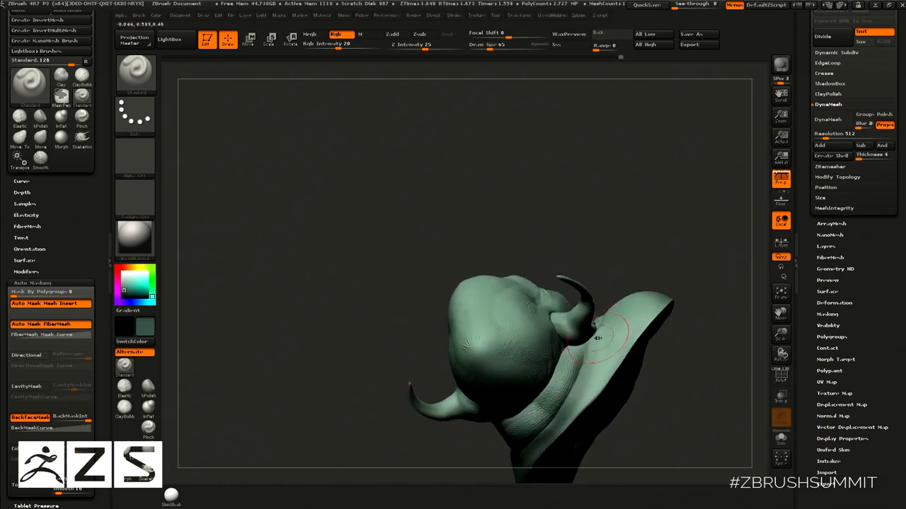
{"action": "left_click_drag", "start_coordinate": [671, 244], "coordinate": [603, 315]}
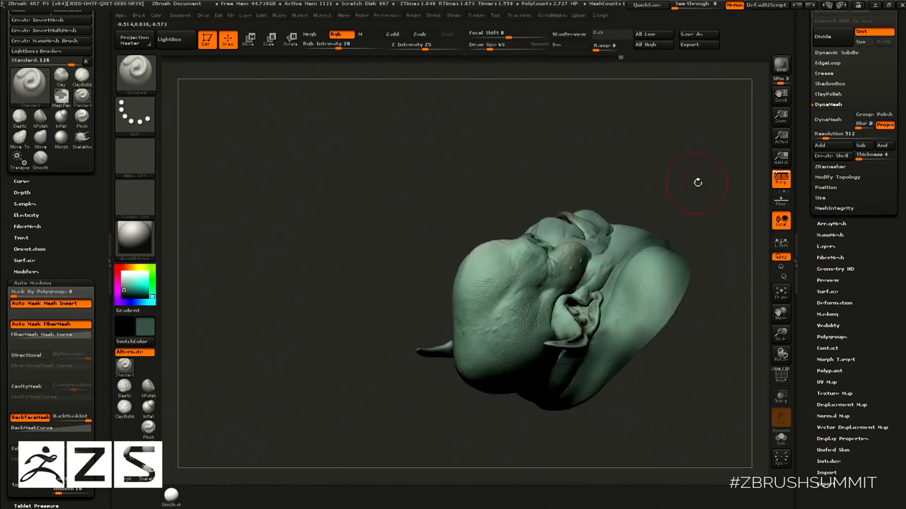
{"action": "left_click_drag", "start_coordinate": [697, 182], "coordinate": [680, 251]}
Shade the folds around the ear, jowl and cheek with the darker grey-green at Draw Sizes 26 and 35.
{"action": "key", "text": "s"}
{"action": "left_click_drag", "start_coordinate": [586, 344], "coordinate": [593, 331]}
{"action": "left_click_drag", "start_coordinate": [714, 232], "coordinate": [659, 286]}
{"action": "left_click_drag", "start_coordinate": [724, 210], "coordinate": [724, 251], "text": "alt"}
{"action": "key", "text": "bracketleft"}
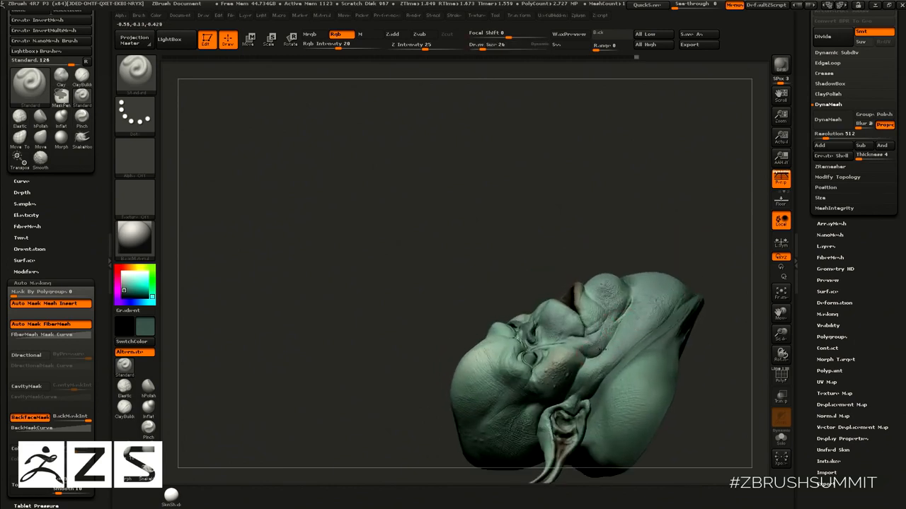
{"action": "left_click_drag", "start_coordinate": [687, 242], "coordinate": [675, 270]}
{"action": "key", "text": "bracketright"}
{"action": "left_click_drag", "start_coordinate": [698, 229], "coordinate": [643, 322]}
{"action": "left_click_drag", "start_coordinate": [704, 240], "coordinate": [625, 344]}
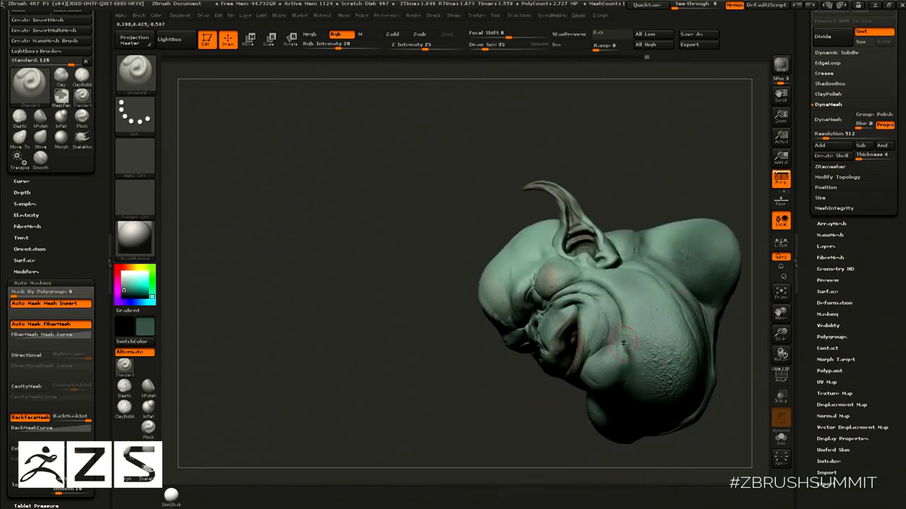
Sample a lighter grey-green from the skin and paint the cheek and jowl folds at Draw Sizes 42 and 35.
{"action": "left_click_drag", "start_coordinate": [577, 446], "coordinate": [607, 348]}
{"action": "key", "text": "bracketright"}
{"action": "key", "text": "bracketright"}
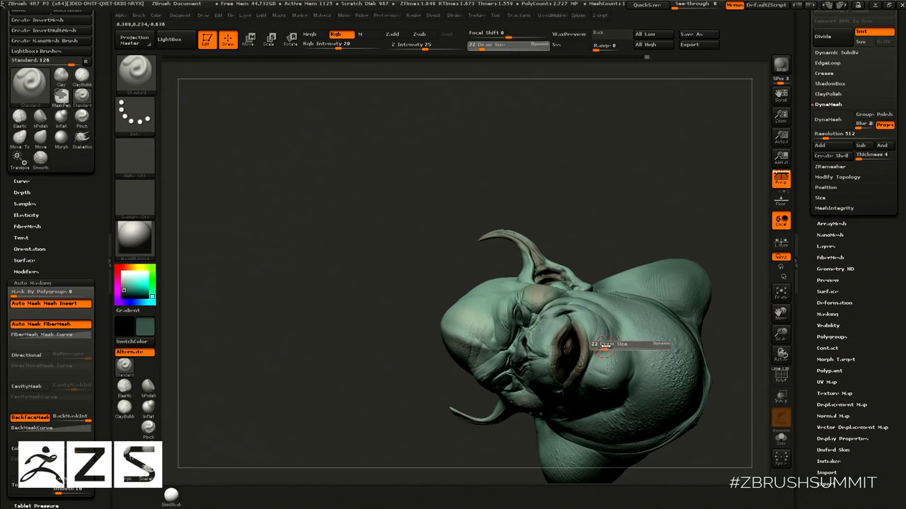
{"action": "key", "text": "c"}
{"action": "key", "text": "bracketleft"}
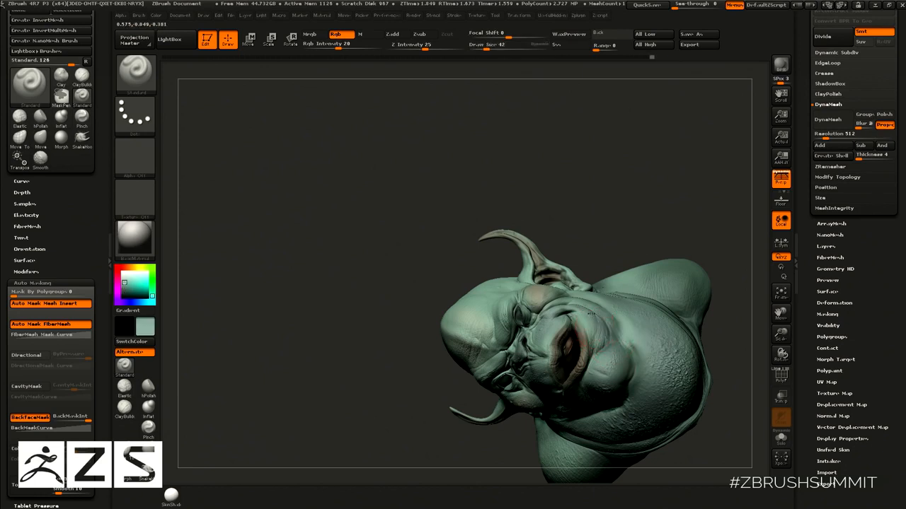
{"action": "left_click_drag", "start_coordinate": [658, 210], "coordinate": [668, 245]}
{"action": "left_click_drag", "start_coordinate": [670, 184], "coordinate": [677, 233]}
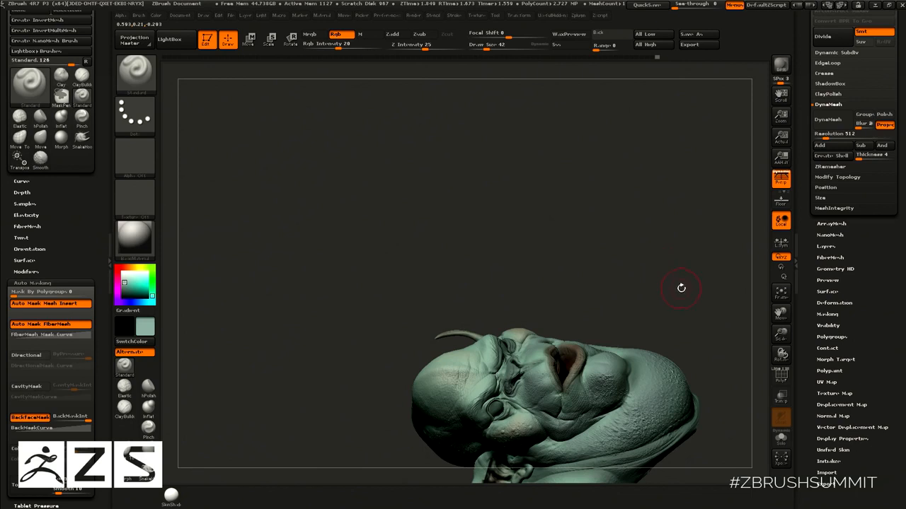
{"action": "left_click_drag", "start_coordinate": [677, 253], "coordinate": [645, 205]}
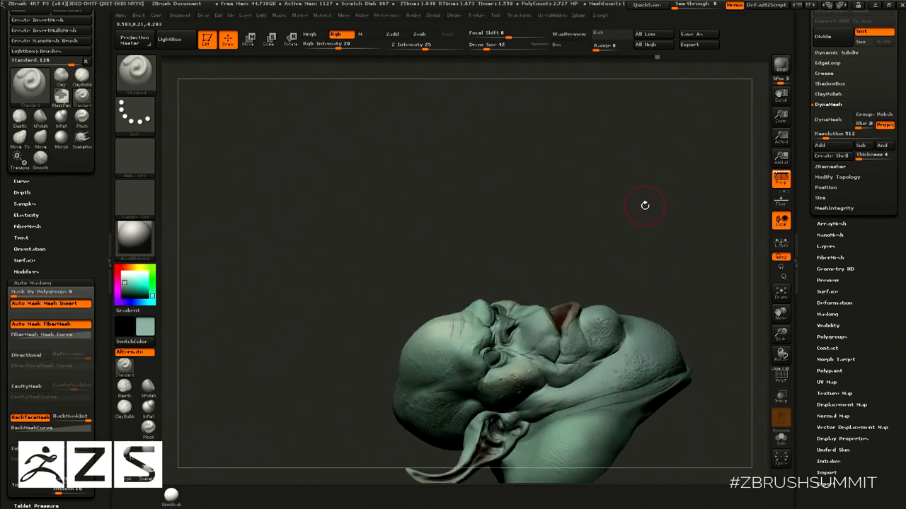
{"action": "key", "text": "bracketleft"}
{"action": "left_click_drag", "start_coordinate": [672, 260], "coordinate": [682, 194]}
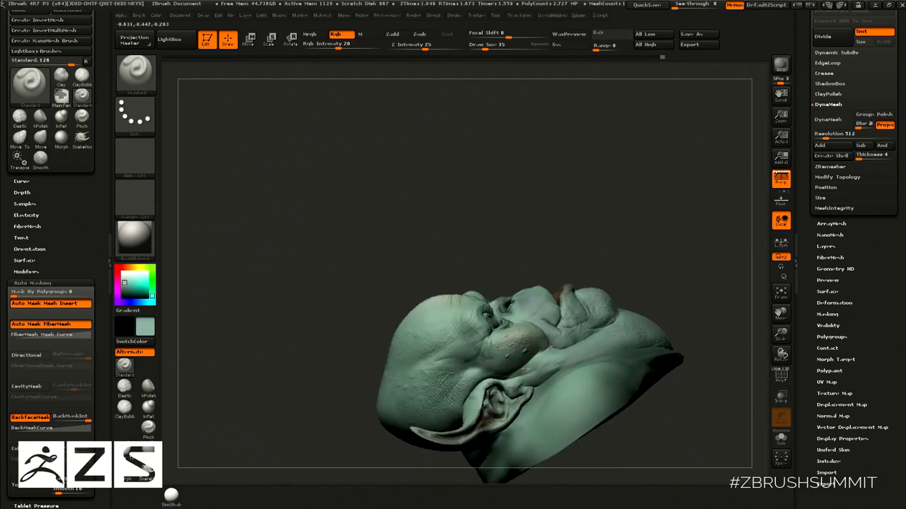
{"action": "mouse_move", "coordinate": [639, 249]}
{"action": "left_mouse_down"}
{"action": "mouse_move", "coordinate": [614, 245]}
{"action": "mouse_move", "coordinate": [595, 278]}
{"action": "mouse_move", "coordinate": [634, 226]}
{"action": "left_mouse_up"}
Sample a brownish grey from the skin and tint the area behind the ear at Draw Sizes 45 and 32.
{"action": "key", "text": "c"}
{"action": "key", "text": "bracketright"}
{"action": "left_click_drag", "start_coordinate": [487, 386], "coordinate": [606, 291]}
{"action": "left_click_drag", "start_coordinate": [576, 318], "coordinate": [627, 309]}
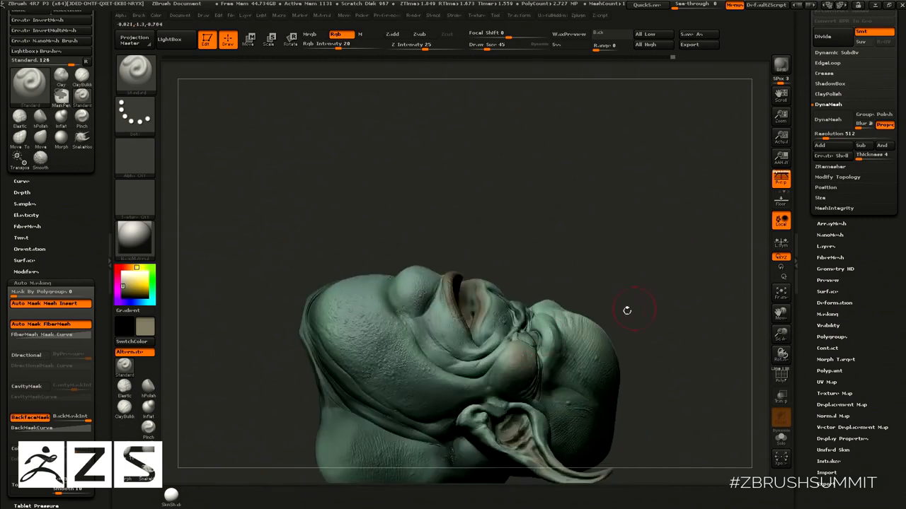
{"action": "mouse_move", "coordinate": [656, 259]}
{"action": "left_mouse_down"}
{"action": "mouse_move", "coordinate": [676, 268]}
{"action": "mouse_move", "coordinate": [674, 212]}
{"action": "left_mouse_up"}
{"action": "left_click_drag", "start_coordinate": [513, 368], "coordinate": [510, 363]}
{"action": "key", "text": "["}
{"action": "mouse_move", "coordinate": [654, 243]}
{"action": "left_mouse_down"}
{"action": "mouse_move", "coordinate": [673, 221]}
{"action": "mouse_move", "coordinate": [642, 227]}
{"action": "left_mouse_up"}
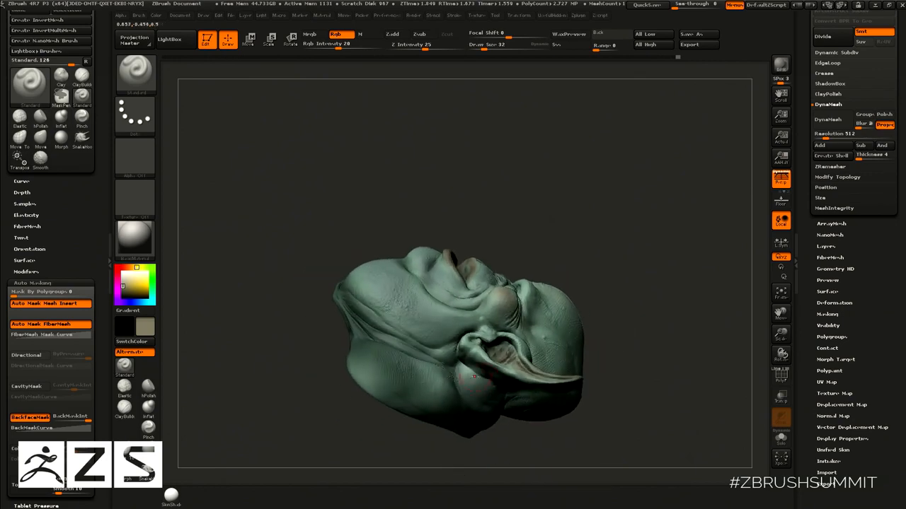
{"action": "left_click_drag", "start_coordinate": [605, 252], "coordinate": [605, 285]}
{"action": "mouse_move", "coordinate": [585, 254]}
{"action": "left_mouse_down"}
{"action": "mouse_move", "coordinate": [641, 328]}
{"action": "mouse_move", "coordinate": [643, 275]}
{"action": "left_mouse_up"}
{"action": "left_click_drag", "start_coordinate": [634, 286], "coordinate": [706, 261], "text": "alt"}
Make the topknot, beard, teeth and eye subtools visible alongside the head, including bust1 and PM3D_Sphere3D.
{"action": "left_click", "coordinate": [782, 438]}
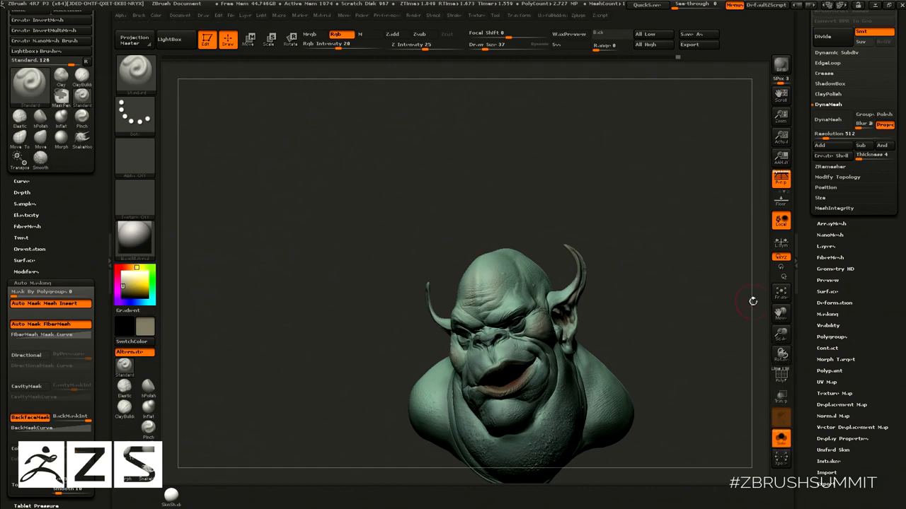
{"action": "left_click", "coordinate": [781, 437]}
{"action": "scroll", "coordinate": [810, 367], "scroll_direction": "up", "scroll_amount": 2}
{"action": "scroll", "coordinate": [810, 368], "scroll_direction": "up", "scroll_amount": 7}
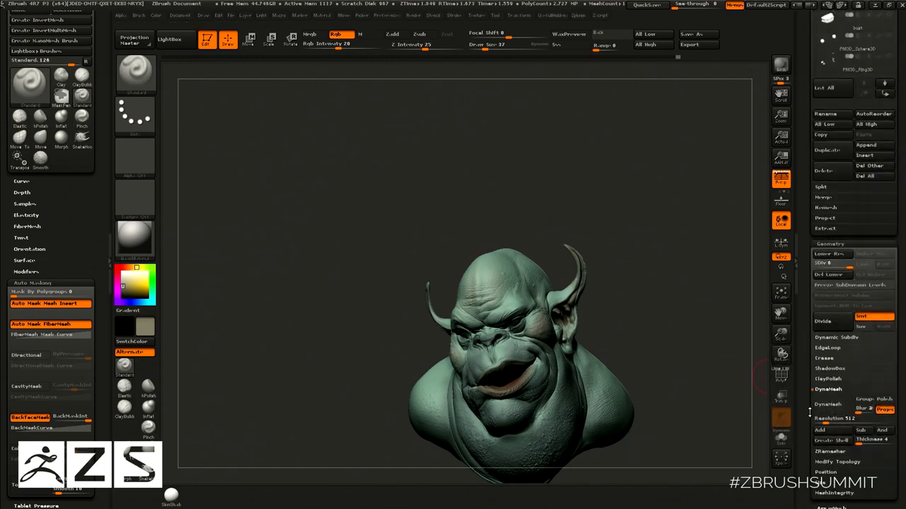
{"action": "scroll", "coordinate": [805, 227], "scroll_direction": "up", "scroll_amount": 6}
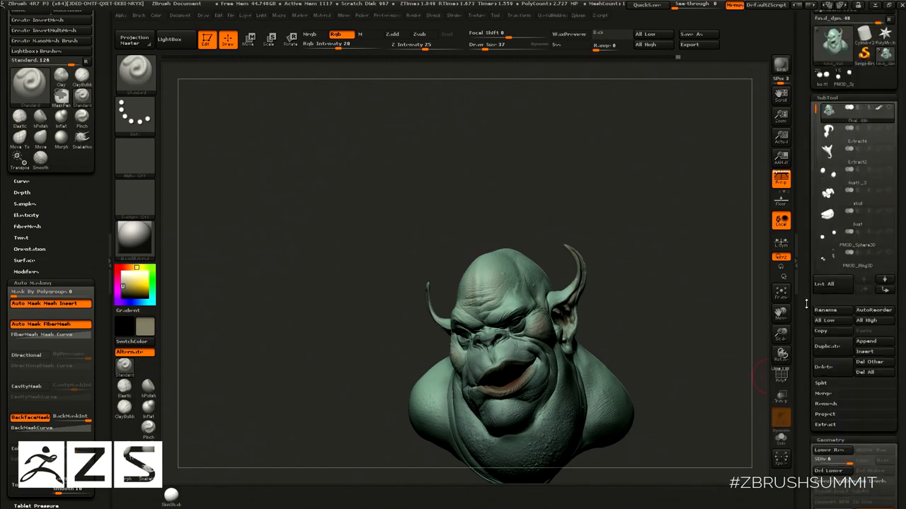
{"action": "left_click", "coordinate": [889, 128]}
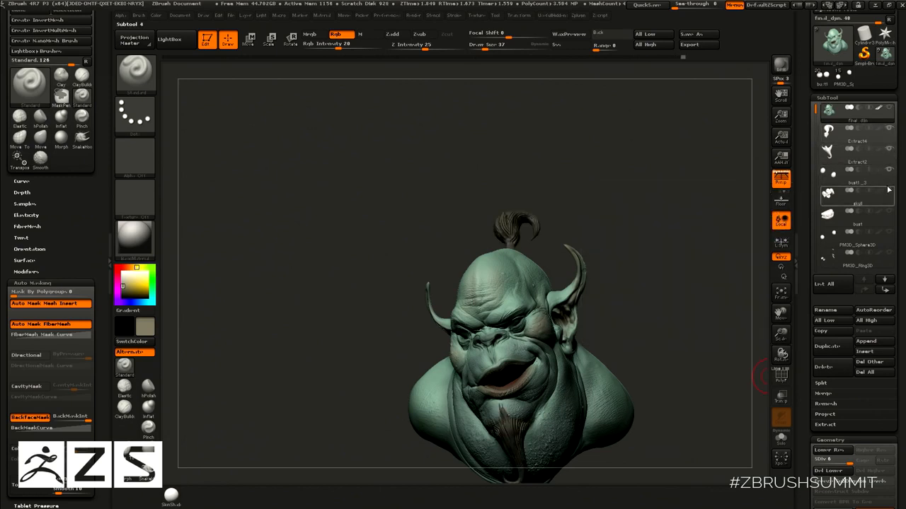
{"action": "mouse_move", "coordinate": [889, 192]}
{"action": "left_click", "coordinate": [884, 221]}
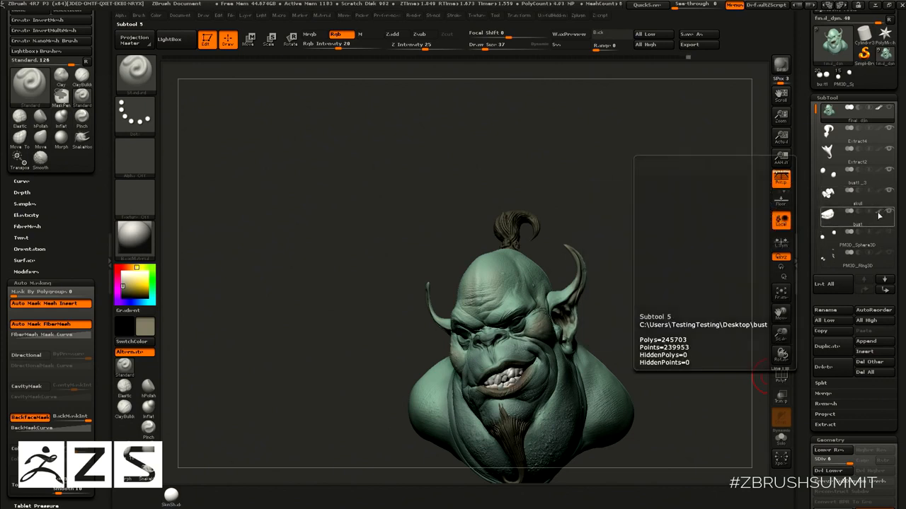
{"action": "mouse_move", "coordinate": [892, 232]}
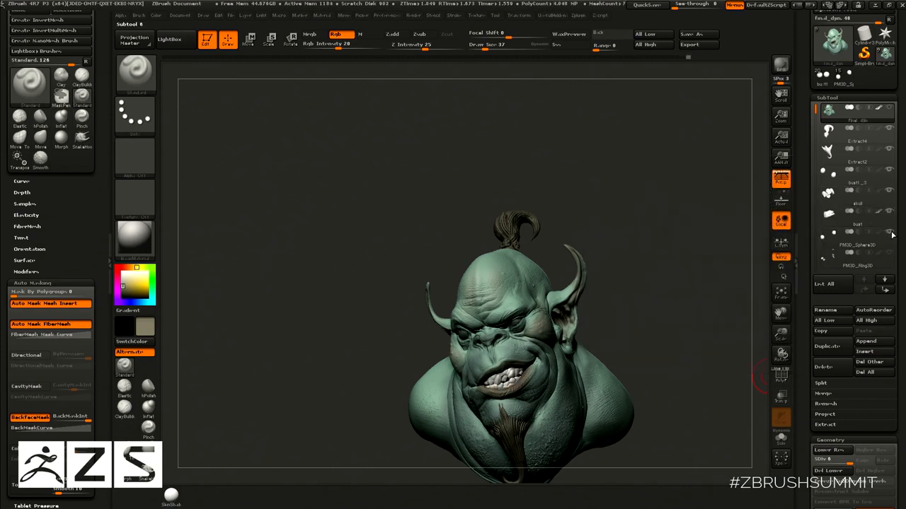
{"action": "left_click_drag", "start_coordinate": [647, 276], "coordinate": [704, 257]}
{"action": "left_click", "coordinate": [857, 237]}
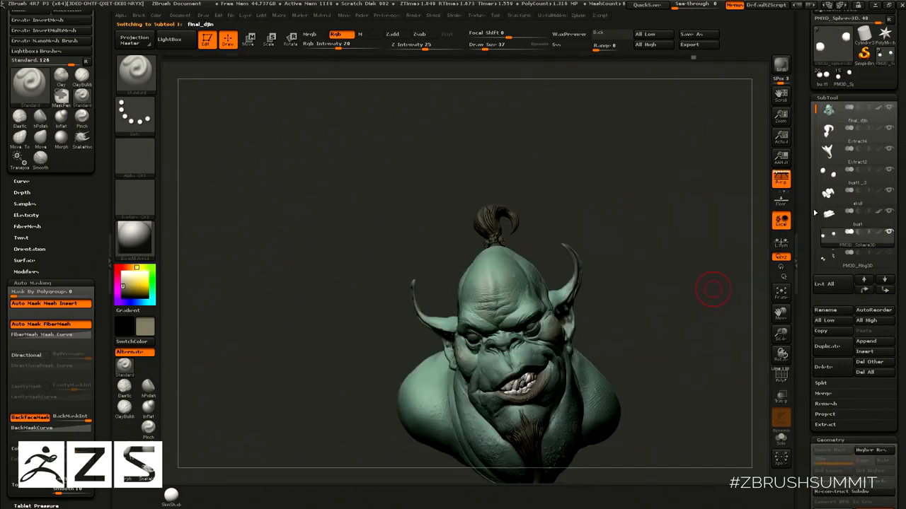
Open the cavity masking settings with their cavity profile and mask the djinn head by cavity.
{"action": "left_click_drag", "start_coordinate": [814, 212], "coordinate": [814, 269]}
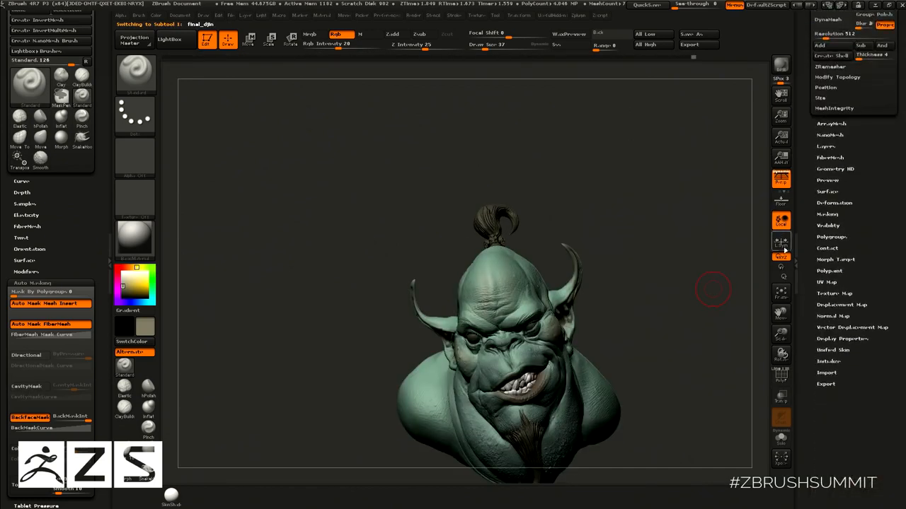
{"action": "left_click", "coordinate": [827, 214]}
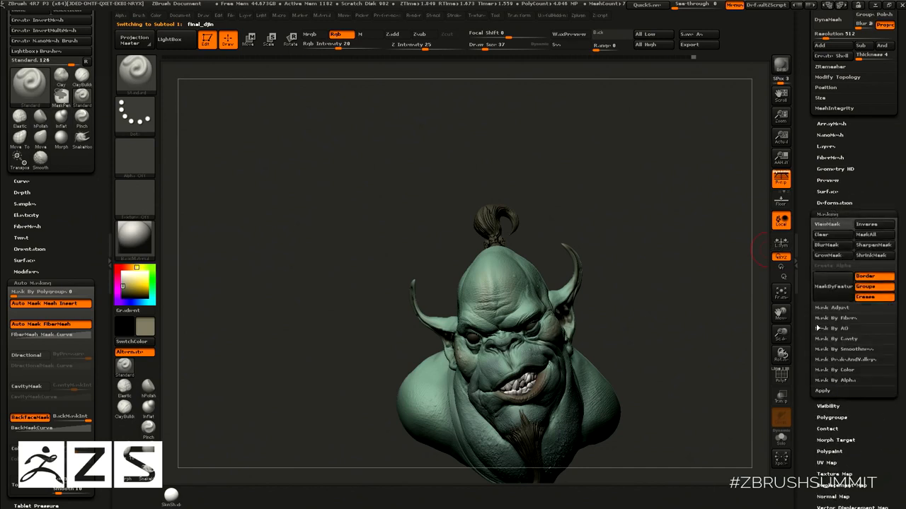
{"action": "left_click", "coordinate": [850, 339]}
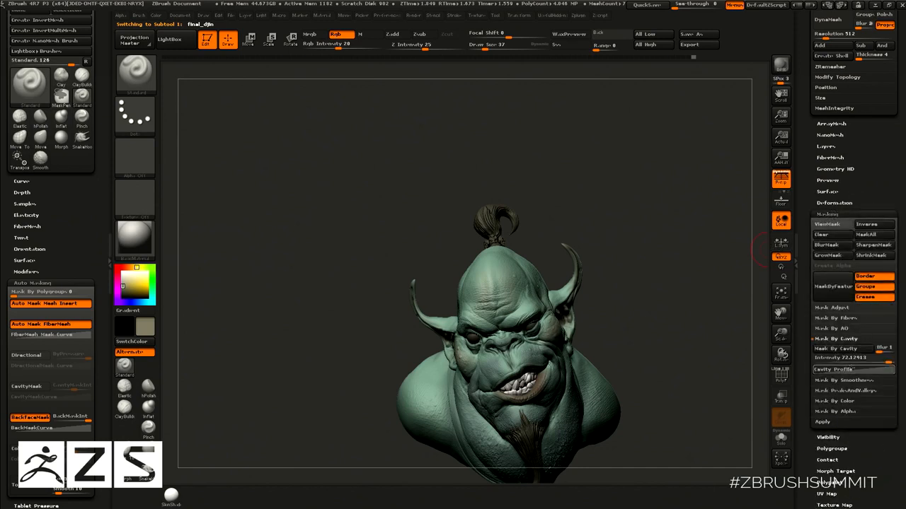
{"action": "left_click", "coordinate": [831, 370]}
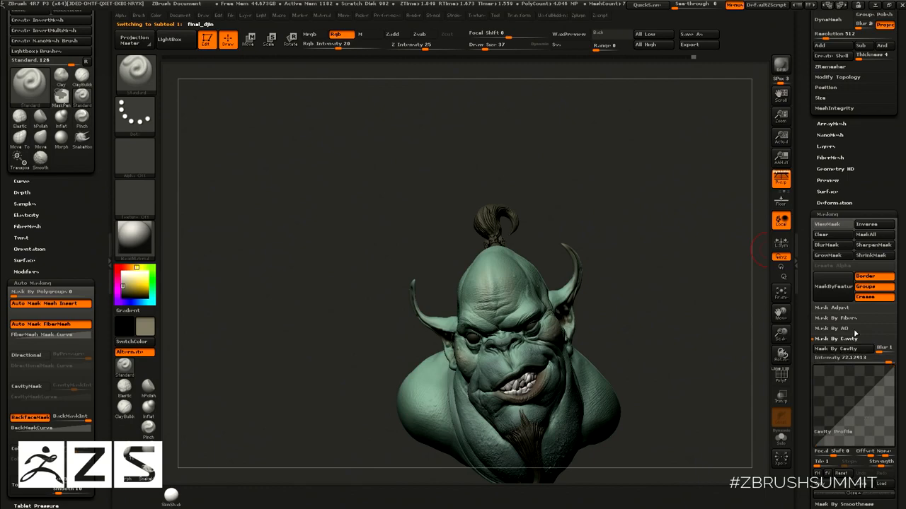
{"action": "left_click_drag", "start_coordinate": [896, 290], "coordinate": [896, 175]}
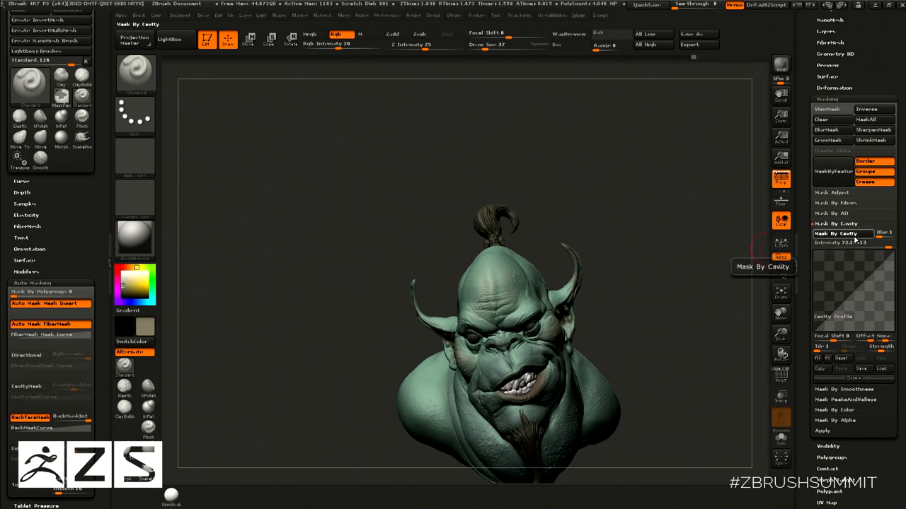
{"action": "left_click", "coordinate": [852, 234]}
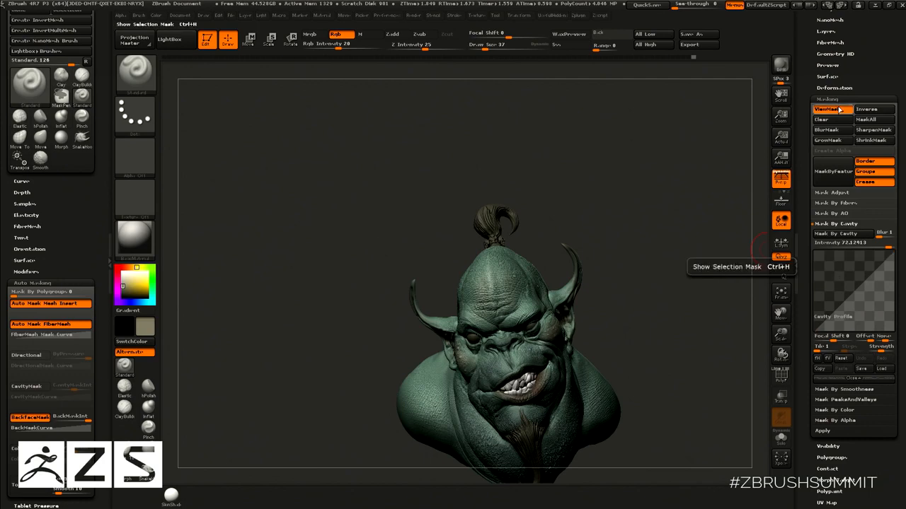
Invert the cavity mask on the head and hide the mask display.
{"action": "mouse_move", "coordinate": [684, 310]}
{"action": "left_mouse_down"}
{"action": "mouse_move", "coordinate": [685, 331]}
{"action": "mouse_move", "coordinate": [696, 314]}
{"action": "left_mouse_up"}
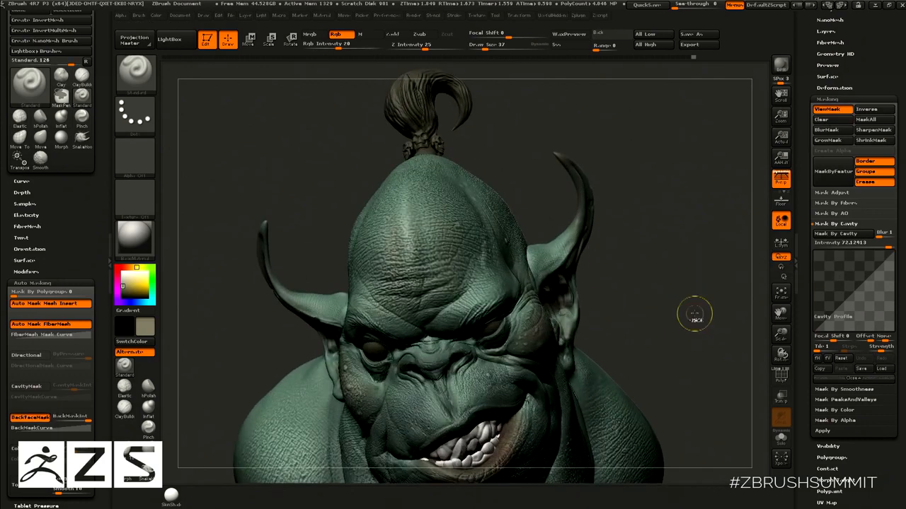
{"action": "left_click", "coordinate": [694, 316], "text": "ctrl"}
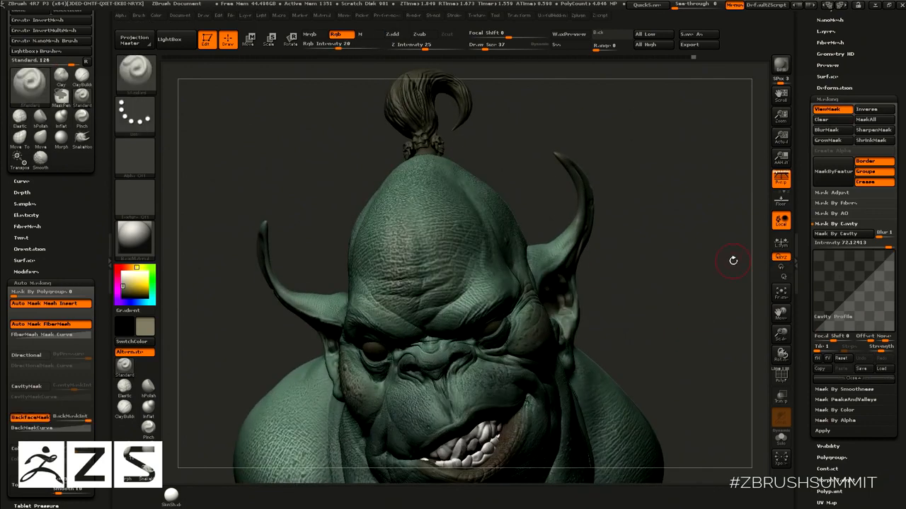
{"action": "left_click_drag", "start_coordinate": [732, 263], "coordinate": [673, 284], "text": "ctrl"}
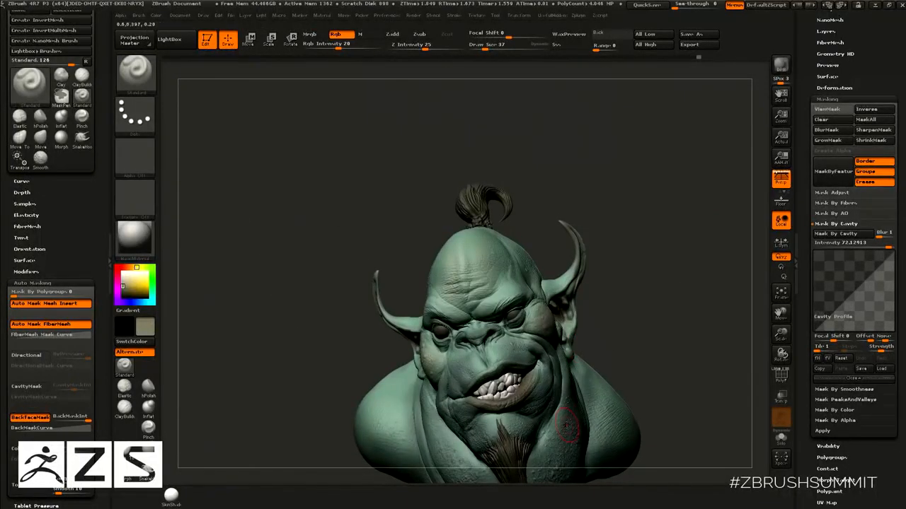
Sample a pale grey-green from the skin for the neck and chin and set the Draw Size to 75.
{"action": "key", "text": "c"}
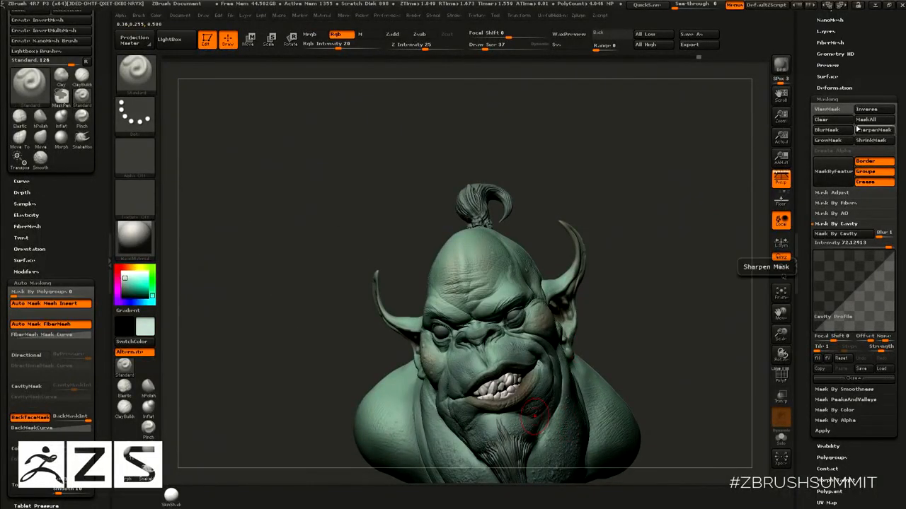
{"action": "left_click", "coordinate": [846, 122]}
{"action": "left_click_drag", "start_coordinate": [715, 240], "coordinate": [658, 305]}
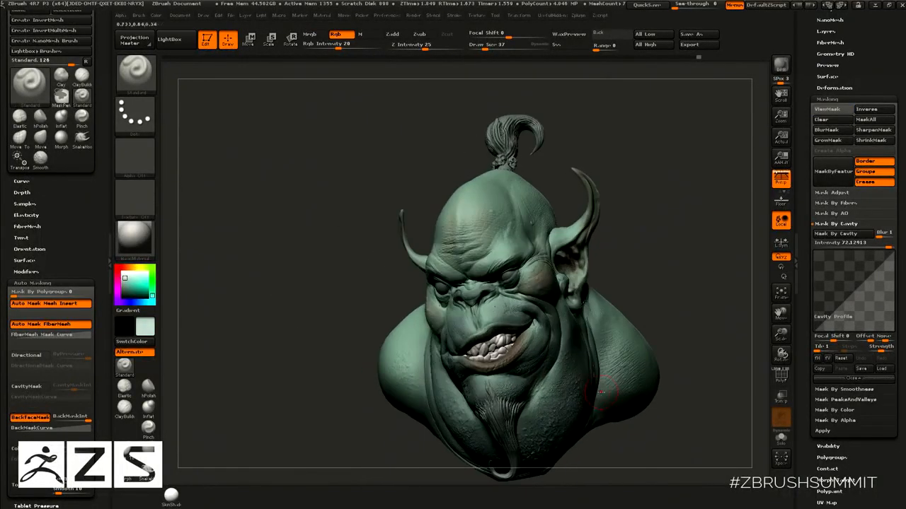
{"action": "key", "text": "s"}
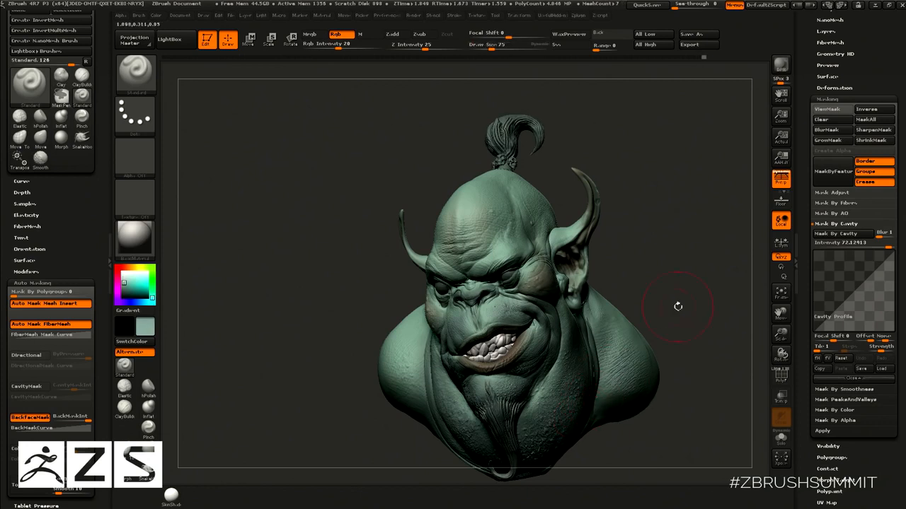
Pick a very dark green (Red 35, Green 43, Blue 42), invert the mask and shade the shoulder.
{"action": "left_click", "coordinate": [125, 291]}
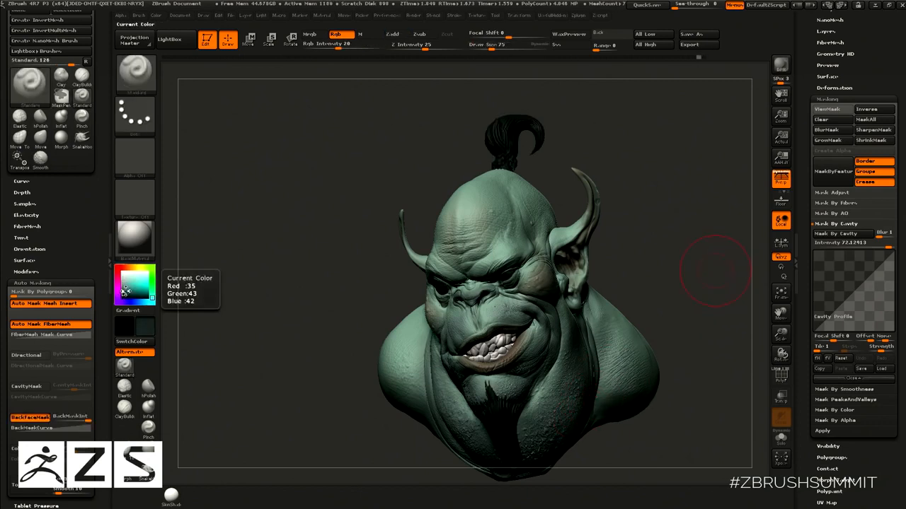
{"action": "left_click", "coordinate": [870, 110]}
{"action": "left_click", "coordinate": [841, 111]}
{"action": "left_click", "coordinate": [841, 111]}
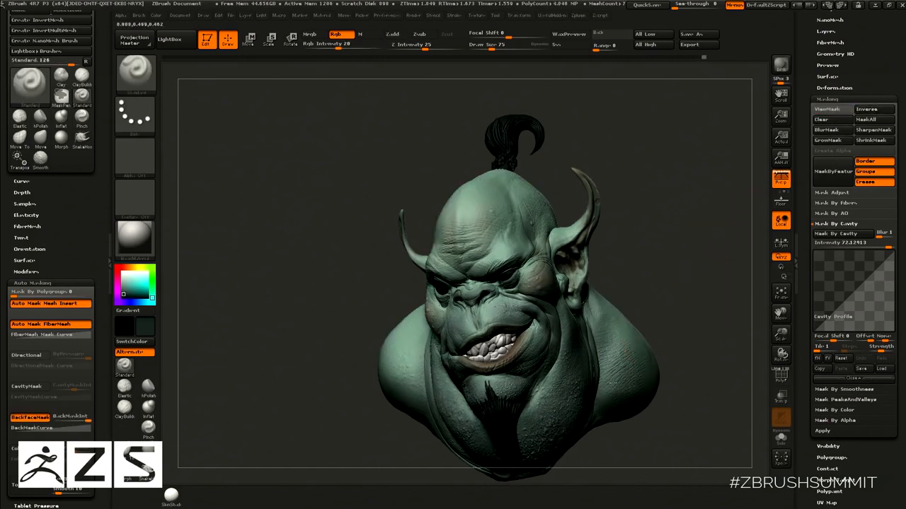
{"action": "key", "text": "s"}
{"action": "mouse_move", "coordinate": [636, 370]}
{"action": "left_mouse_down"}
{"action": "mouse_move", "coordinate": [637, 383]}
{"action": "mouse_move", "coordinate": [608, 354]}
{"action": "mouse_move", "coordinate": [640, 343]}
{"action": "left_mouse_up"}
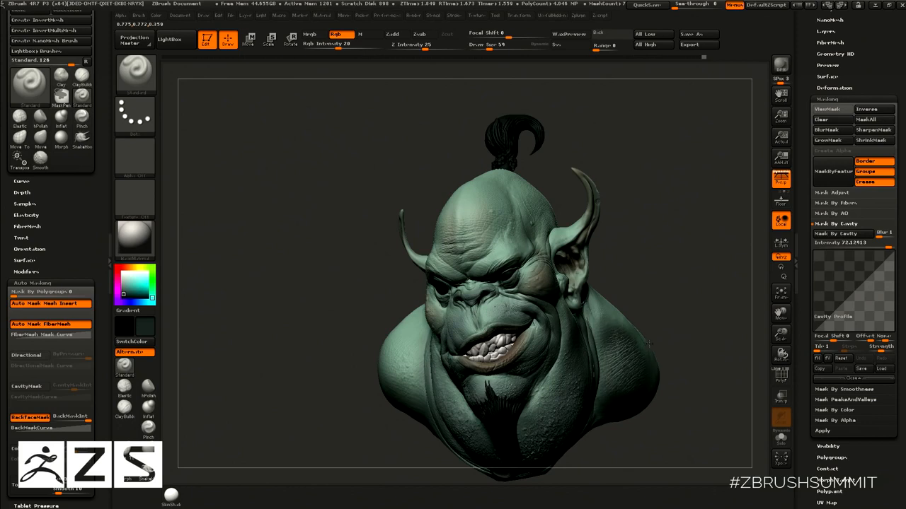
{"action": "left_click", "coordinate": [624, 376], "text": "ctrl"}
{"action": "mouse_move", "coordinate": [700, 297]}
{"action": "left_mouse_down", "text": "alt"}
{"action": "mouse_move", "coordinate": [719, 316]}
{"action": "mouse_move", "coordinate": [677, 340]}
{"action": "mouse_move", "coordinate": [716, 321]}
{"action": "mouse_move", "coordinate": [719, 333]}
{"action": "left_mouse_up", "text": "alt"}
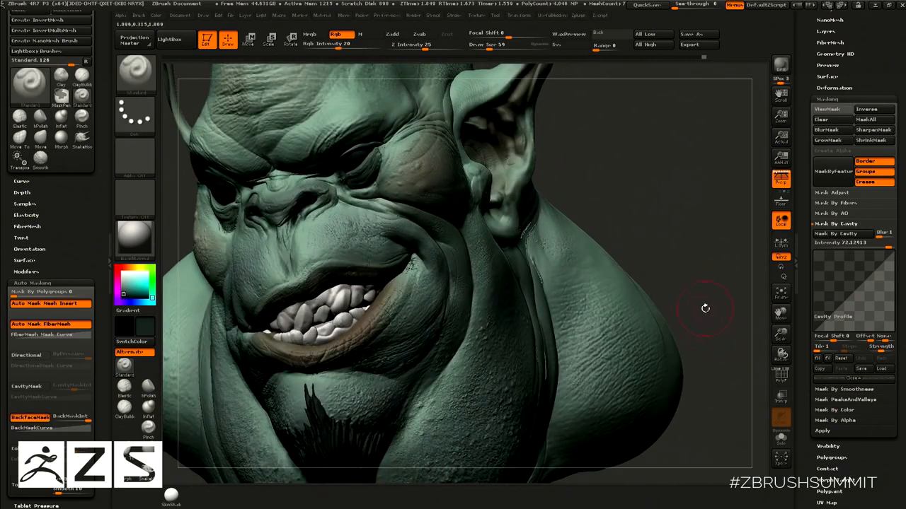
Check the cavity mask on the skin and darken the shoulder through it, enlarging the brush to Draw Size 101.
{"action": "left_click", "coordinate": [835, 111]}
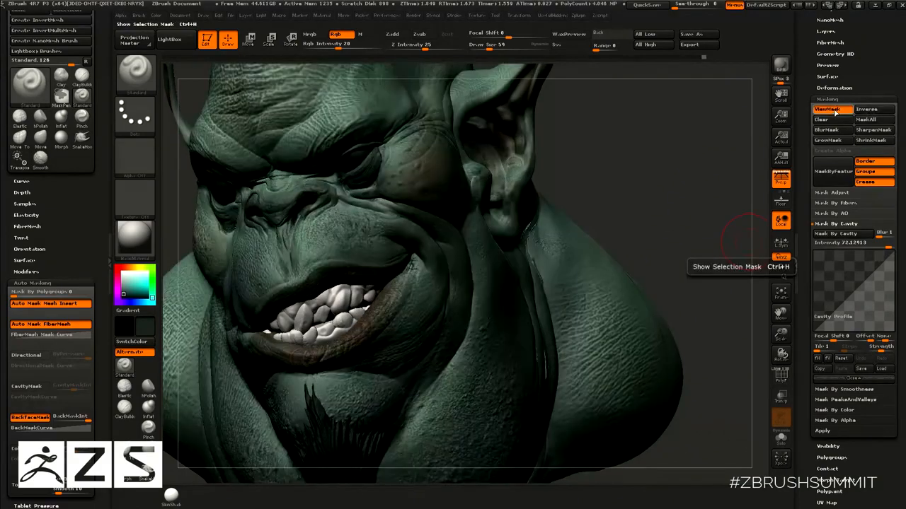
{"action": "left_click", "coordinate": [828, 111]}
{"action": "left_click_drag", "start_coordinate": [596, 341], "coordinate": [627, 387]}
{"action": "key", "text": "s"}
{"action": "mouse_move", "coordinate": [579, 310]}
{"action": "left_mouse_down"}
{"action": "mouse_move", "coordinate": [586, 334]}
{"action": "mouse_move", "coordinate": [589, 317]}
{"action": "left_mouse_up"}
{"action": "left_click_drag", "start_coordinate": [683, 234], "coordinate": [664, 307]}
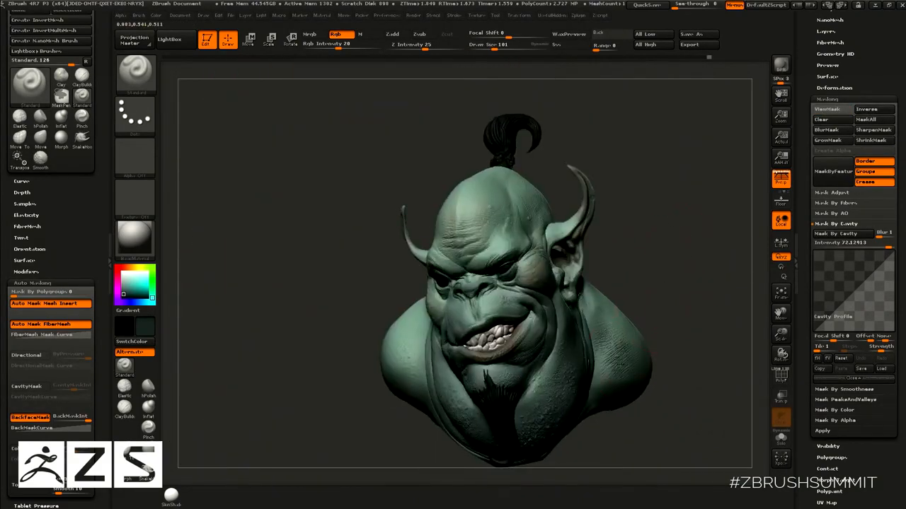
{"action": "key", "text": "ctrl"}
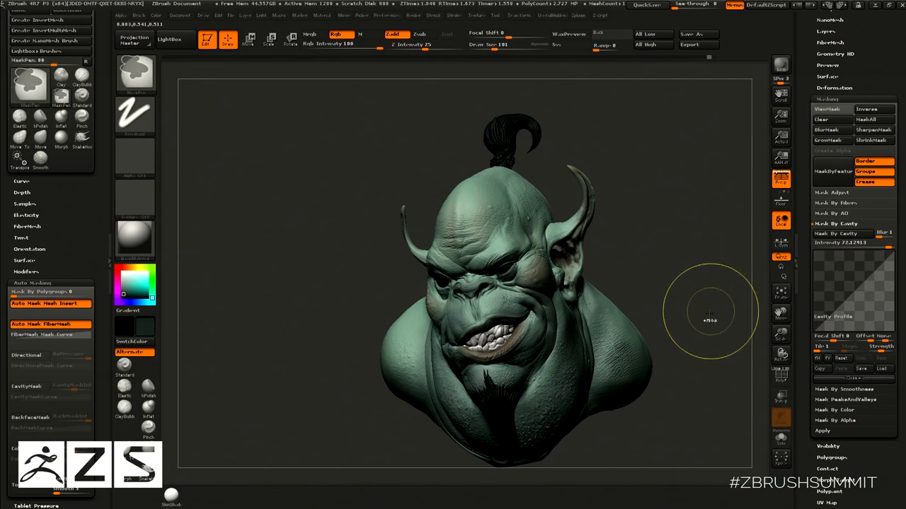
Pick a dusty mauve-pink and tint the shoulder and the side of the neck through the cavity mask.
{"action": "key", "text": "c"}
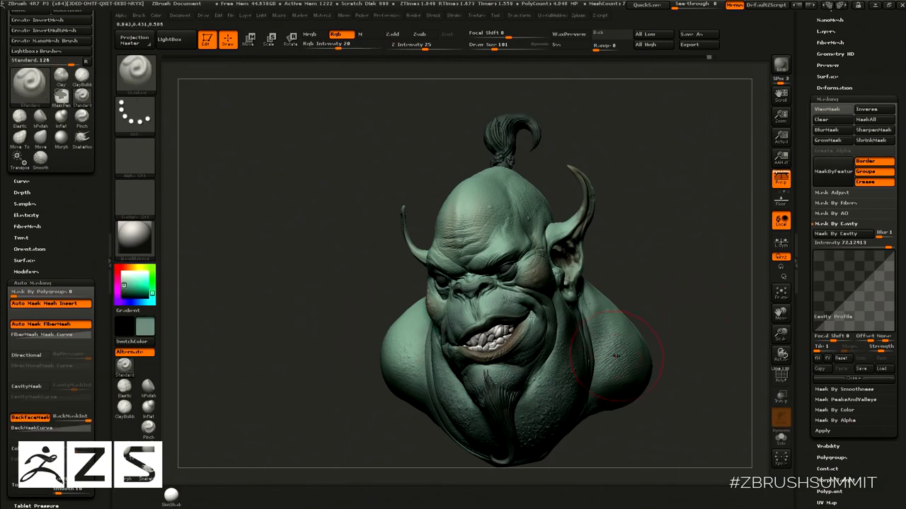
{"action": "left_click", "coordinate": [118, 278]}
{"action": "left_click_drag", "start_coordinate": [126, 286], "coordinate": [126, 288]}
{"action": "left_click_drag", "start_coordinate": [690, 352], "coordinate": [625, 359]}
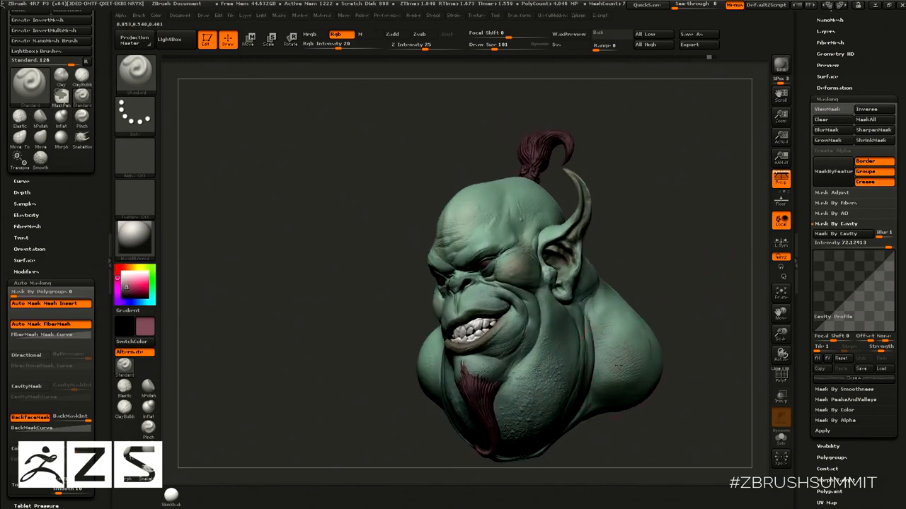
{"action": "left_click_drag", "start_coordinate": [600, 339], "coordinate": [654, 338]}
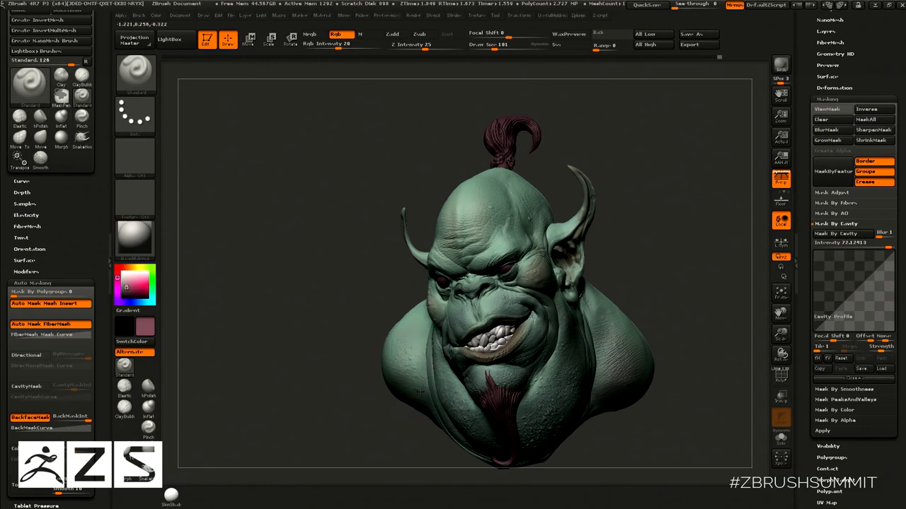
{"action": "left_click_drag", "start_coordinate": [681, 258], "coordinate": [497, 414]}
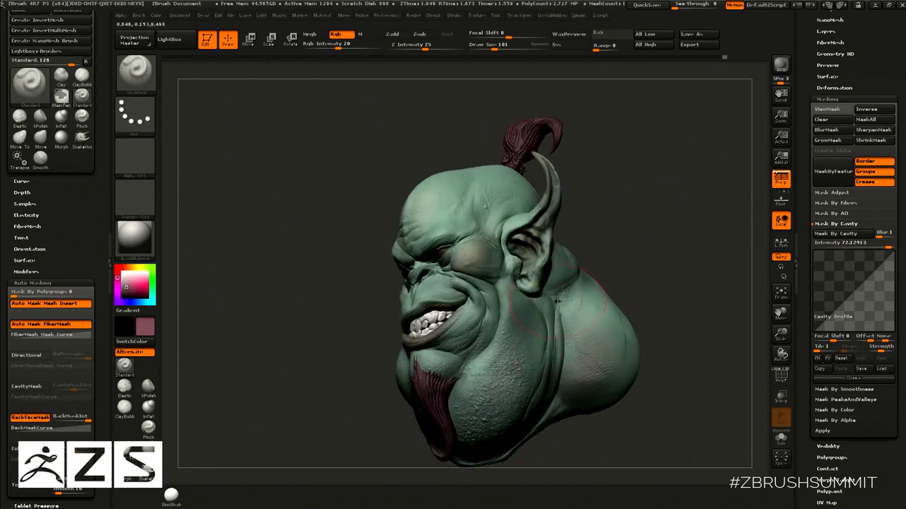
Continue the mauve tint behind the ear, then set the Draw Size to 65 and tint the face and ear.
{"action": "left_click_drag", "start_coordinate": [558, 301], "coordinate": [602, 283]}
{"action": "right_click_drag", "start_coordinate": [411, 433], "coordinate": [486, 459], "text": "alt"}
{"action": "key", "text": "s"}
{"action": "left_click", "coordinate": [504, 403]}
{"action": "key", "text": "s"}
{"action": "left_click", "coordinate": [504, 394]}
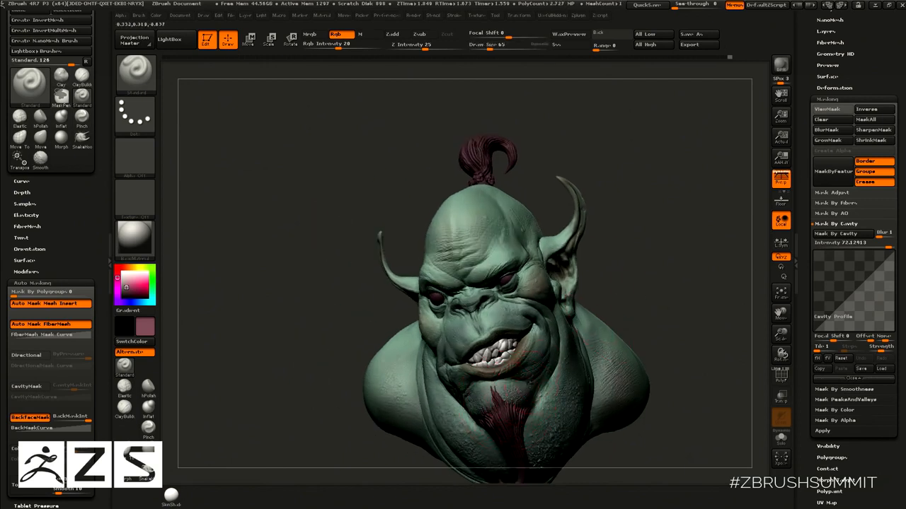
{"action": "right_click_drag", "start_coordinate": [461, 391], "coordinate": [488, 405]}
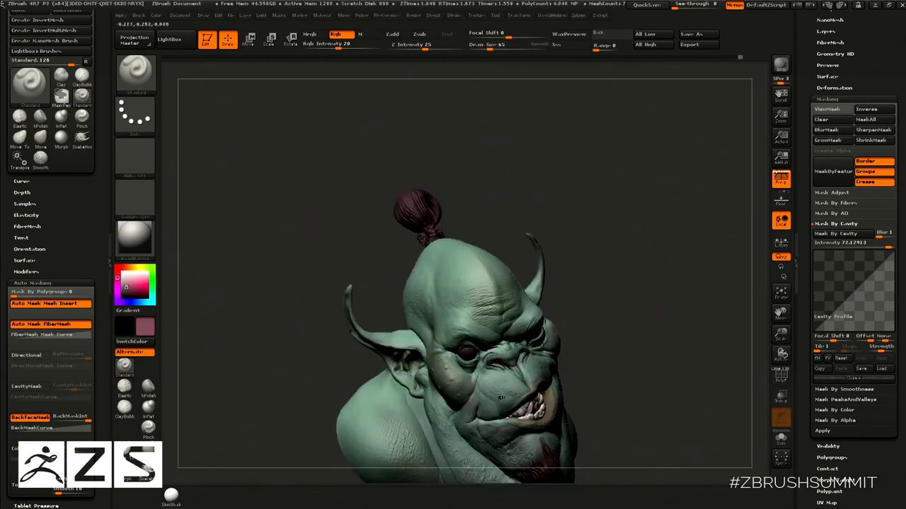
{"action": "right_click_drag", "start_coordinate": [637, 307], "coordinate": [610, 334]}
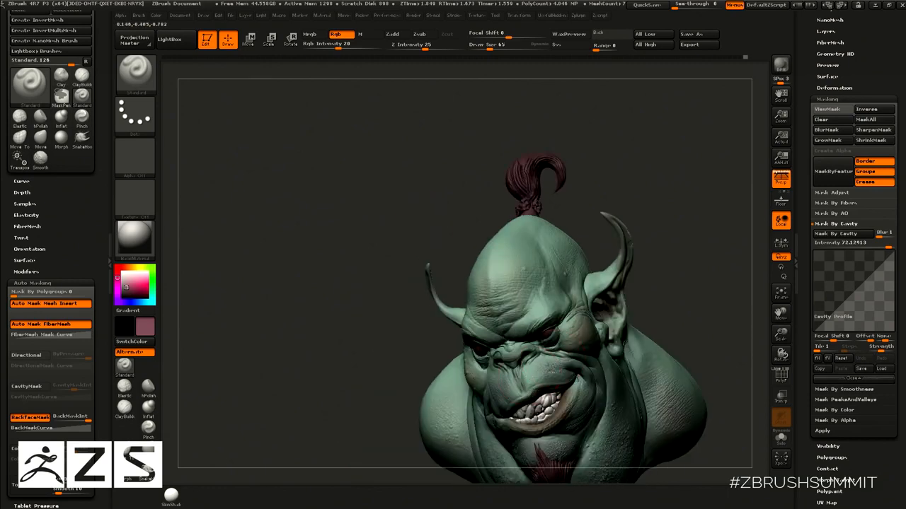
{"action": "mouse_move", "coordinate": [655, 281]}
{"action": "right_mouse_down"}
{"action": "mouse_move", "coordinate": [627, 289]}
{"action": "mouse_move", "coordinate": [610, 273]}
{"action": "mouse_move", "coordinate": [692, 263]}
{"action": "right_mouse_up"}
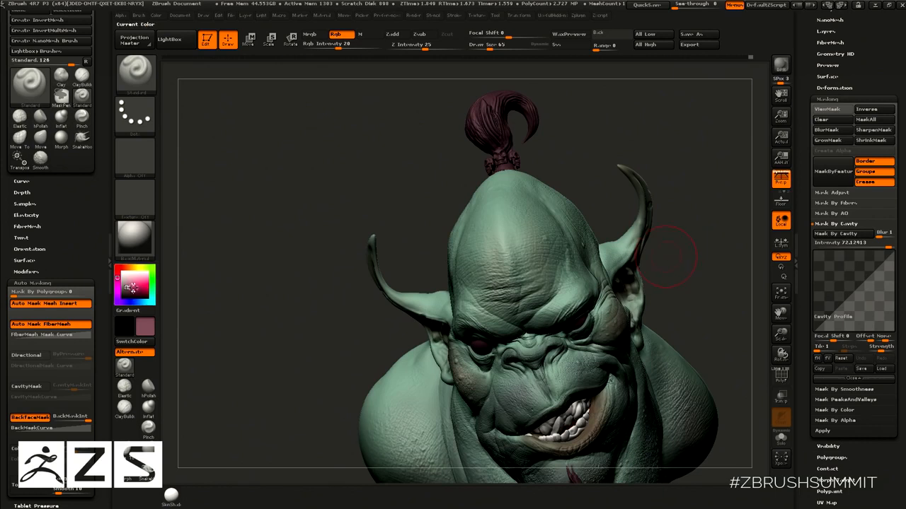
Pick a darker maroon, enlarge the brush to Draw Size 101, try shading the forehead and undo the stroke.
{"action": "left_click", "coordinate": [126, 293]}
{"action": "left_click_drag", "start_coordinate": [718, 251], "coordinate": [720, 298], "text": "alt"}
{"action": "key", "text": "s"}
{"action": "left_click", "coordinate": [528, 346]}
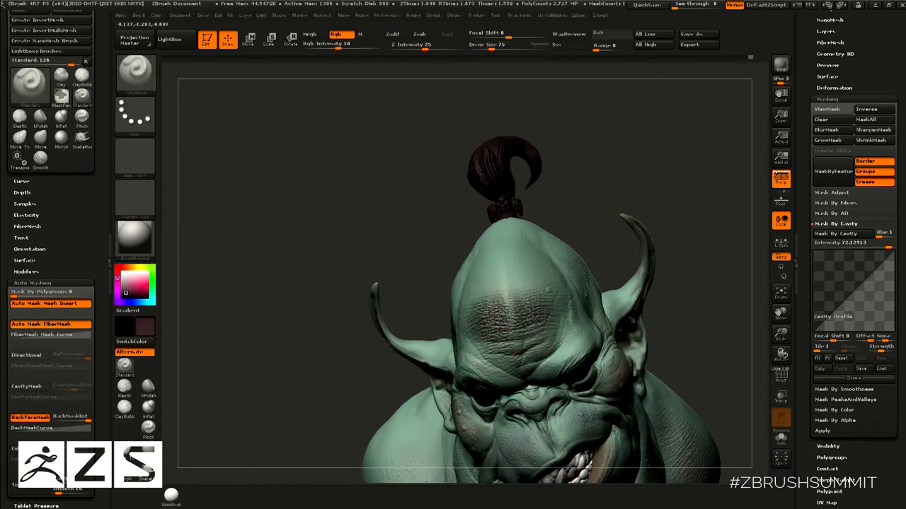
{"action": "key", "text": "s"}
{"action": "left_click_drag", "start_coordinate": [501, 320], "coordinate": [504, 319]}
{"action": "mouse_move", "coordinate": [499, 311]}
{"action": "left_mouse_down"}
{"action": "mouse_move", "coordinate": [493, 331]}
{"action": "mouse_move", "coordinate": [503, 315]}
{"action": "left_mouse_up"}
{"action": "key", "text": "ctrl+z"}
Set the cavity mask Intensity to 100 and mask the head by cavity.
{"action": "left_click_drag", "start_coordinate": [716, 185], "coordinate": [722, 222]}
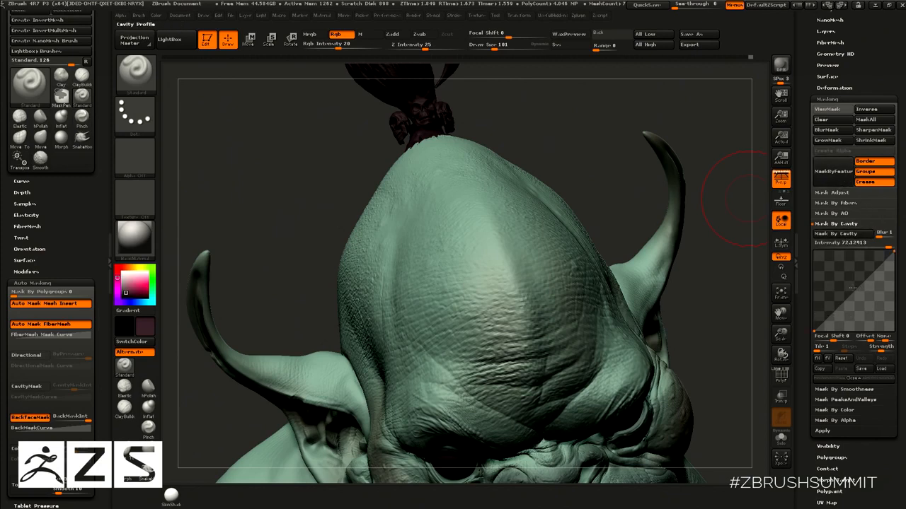
{"action": "left_click", "coordinate": [883, 244]}
{"action": "type", "text": "100"}
{"action": "key", "text": "Return"}
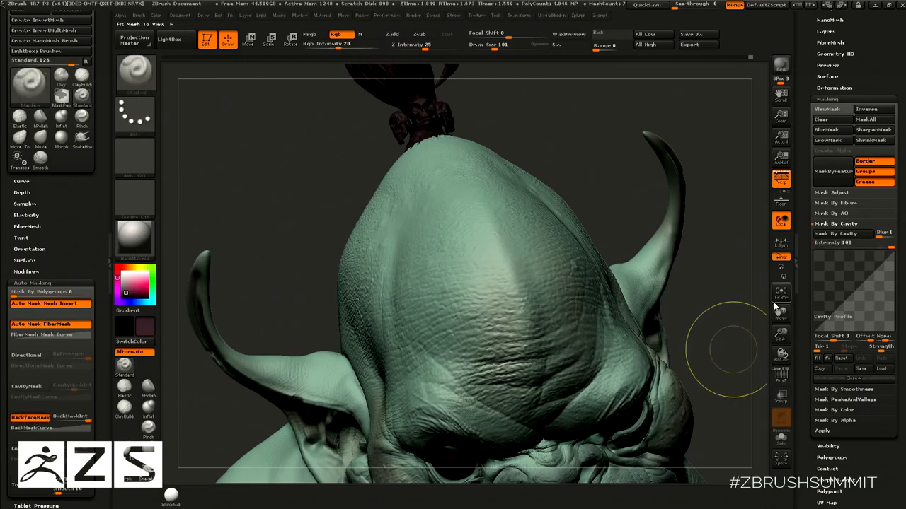
{"action": "left_click", "coordinate": [857, 236]}
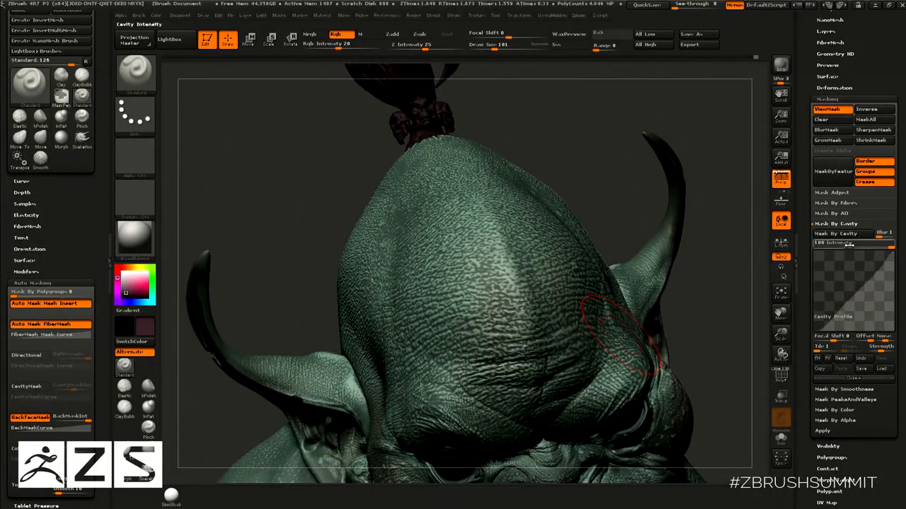
Reshape the Cavity Profile curve so it stays low and rises steeply at its end, and mask the head by cavity again.
{"action": "left_click", "coordinate": [853, 235]}
{"action": "left_click", "coordinate": [847, 302]}
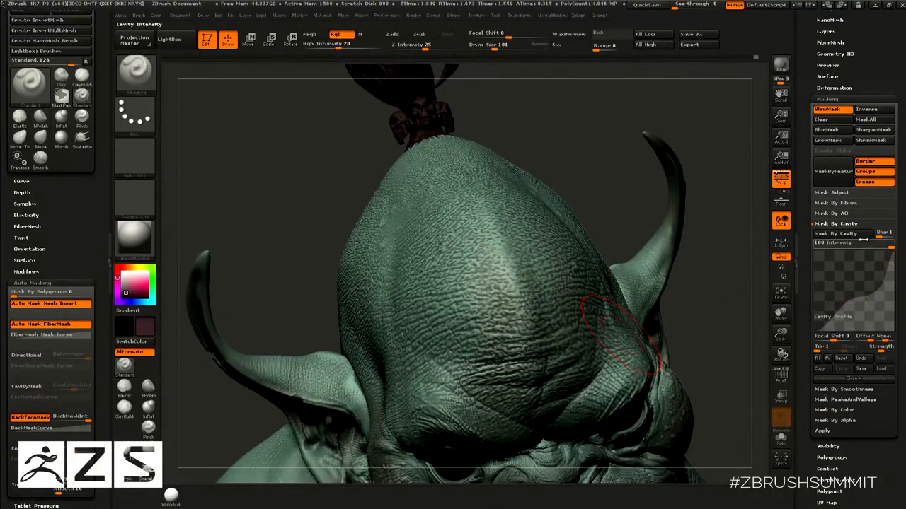
{"action": "left_click", "coordinate": [882, 282]}
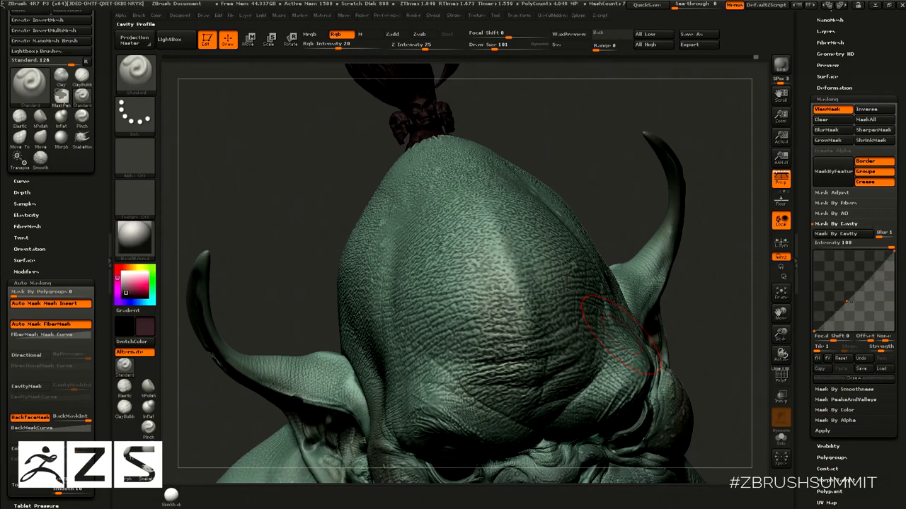
{"action": "left_click_drag", "start_coordinate": [846, 302], "coordinate": [878, 316]}
{"action": "left_click", "coordinate": [858, 238]}
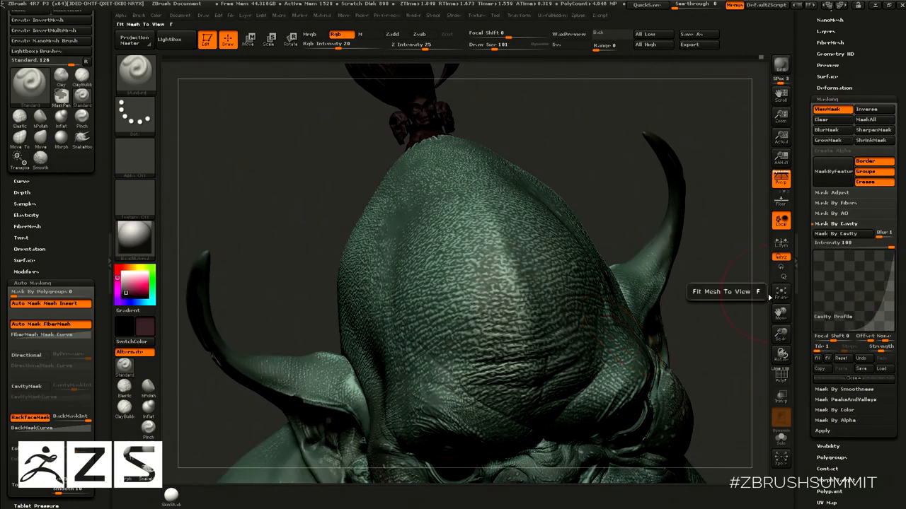
Hide the mask display, tint the forehead maroon through the mask at Draw Size 109 and briefly check the mask.
{"action": "left_click_drag", "start_coordinate": [722, 297], "coordinate": [743, 243]}
{"action": "left_click", "coordinate": [827, 119]}
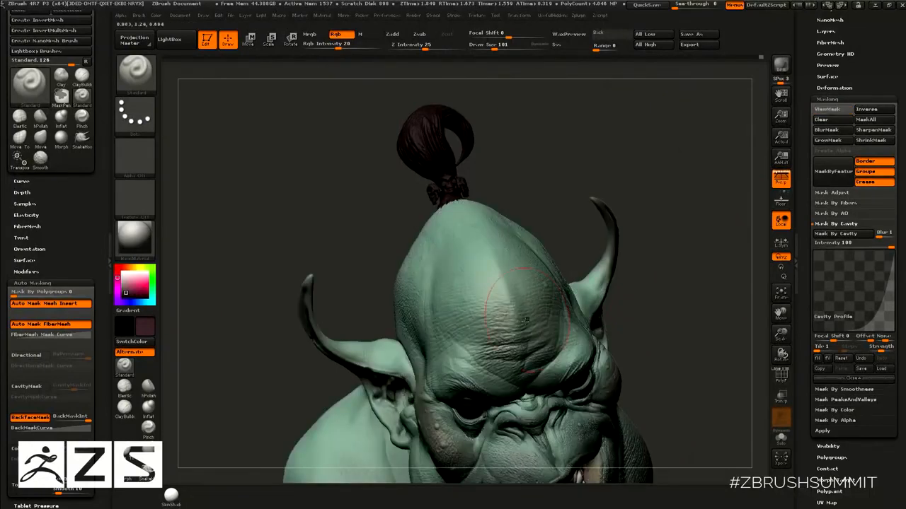
{"action": "left_click_drag", "start_coordinate": [590, 150], "coordinate": [524, 235]}
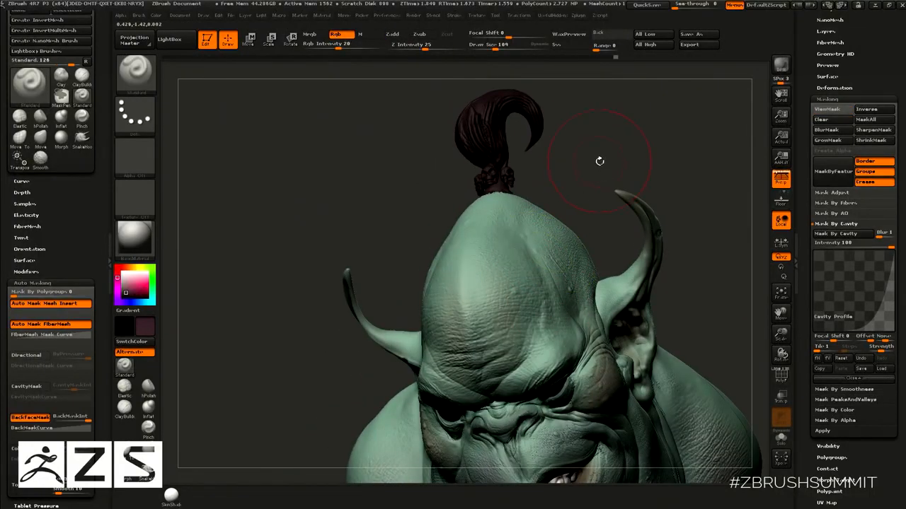
{"action": "left_click", "coordinate": [841, 111]}
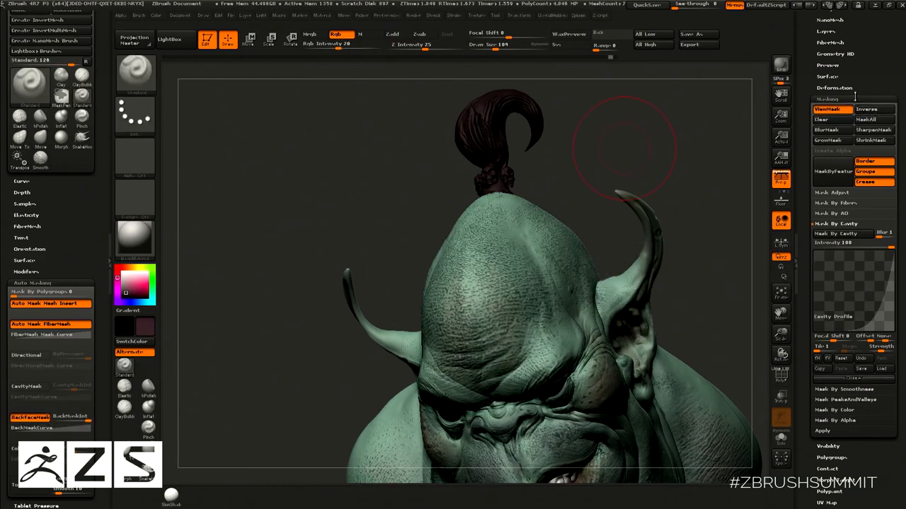
{"action": "left_click", "coordinate": [841, 110]}
Sample a grey-green from the skin and blend it over the forehead and temple.
{"action": "key", "text": "ctrl"}
{"action": "key", "text": "ctrl"}
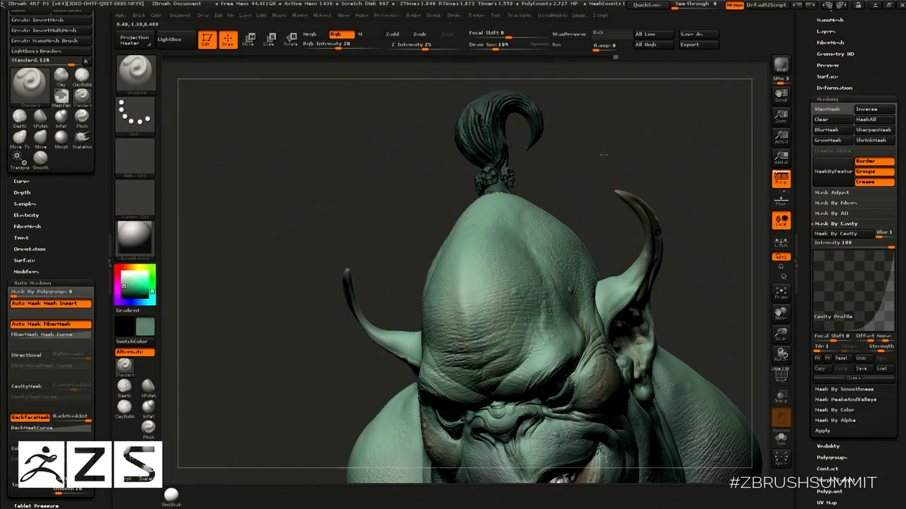
{"action": "left_click_drag", "start_coordinate": [603, 154], "coordinate": [597, 164]}
{"action": "mouse_move", "coordinate": [460, 182]}
{"action": "left_mouse_down", "text": "alt"}
{"action": "mouse_move", "coordinate": [544, 226]}
{"action": "mouse_move", "coordinate": [411, 231]}
{"action": "left_mouse_up", "text": "alt"}
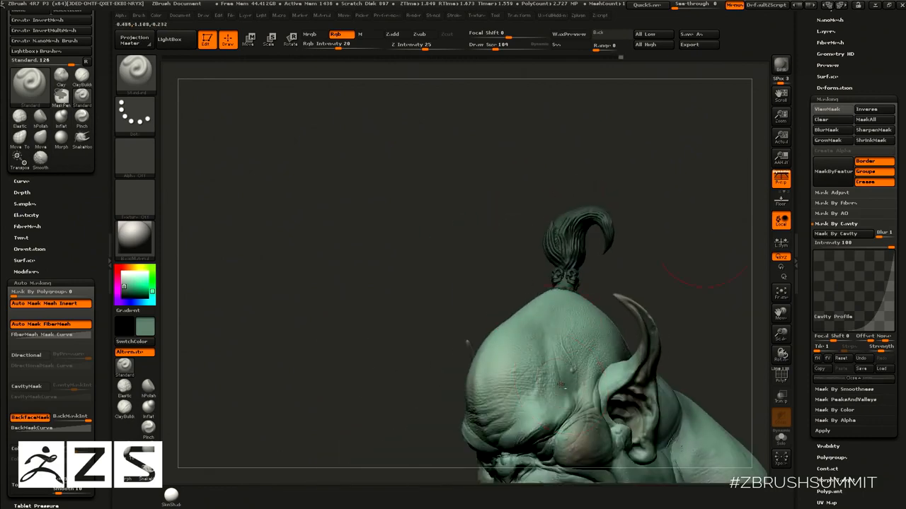
{"action": "left_click_drag", "start_coordinate": [720, 250], "coordinate": [679, 213], "text": "alt"}
{"action": "left_click_drag", "start_coordinate": [680, 275], "coordinate": [670, 206], "text": "alt"}
{"action": "left_click_drag", "start_coordinate": [689, 271], "coordinate": [672, 198], "text": "alt"}
Set the Draw Size to 75 and blend the grey-green over the cheeks, neck and shoulder from several sides.
{"action": "left_click_drag", "start_coordinate": [652, 434], "coordinate": [454, 354]}
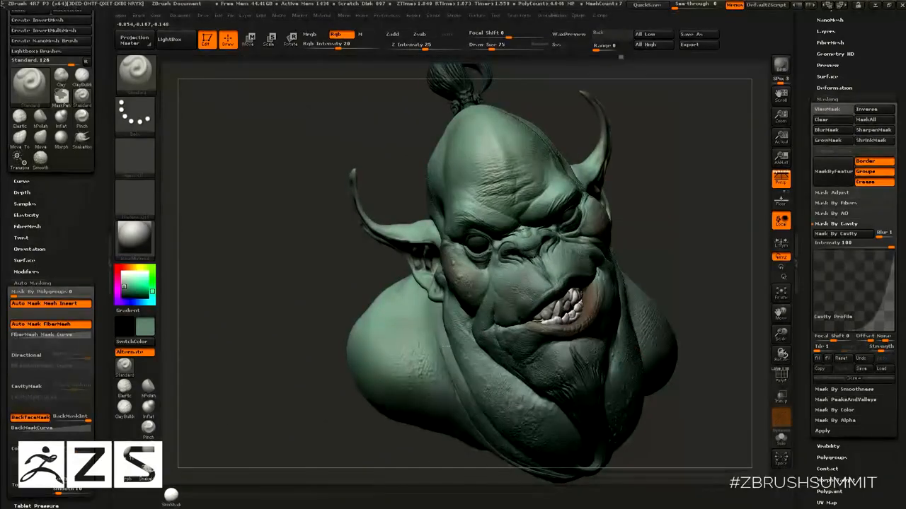
{"action": "left_click_drag", "start_coordinate": [675, 237], "coordinate": [648, 182]}
{"action": "left_click_drag", "start_coordinate": [707, 375], "coordinate": [722, 439], "text": "alt"}
{"action": "left_click_drag", "start_coordinate": [722, 439], "coordinate": [570, 375]}
{"action": "left_click_drag", "start_coordinate": [276, 318], "coordinate": [421, 368]}
{"action": "left_click_drag", "start_coordinate": [700, 354], "coordinate": [559, 312]}
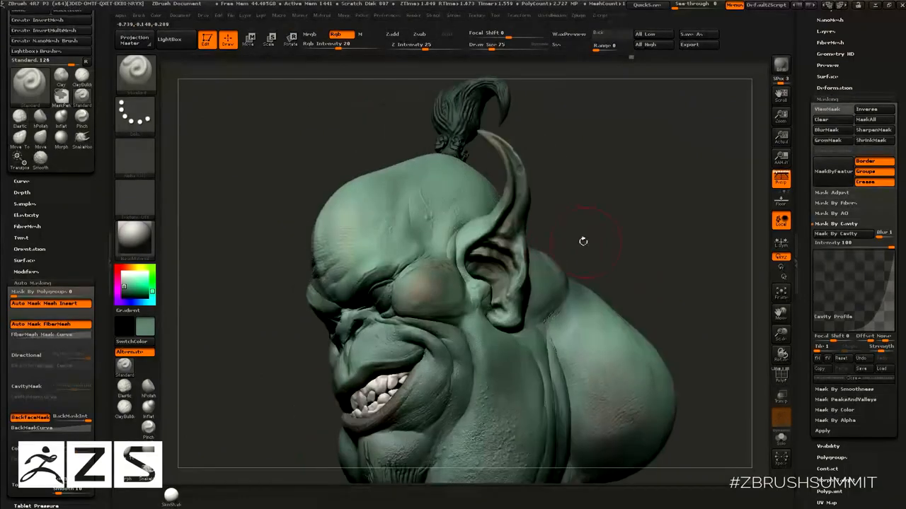
{"action": "left_click_drag", "start_coordinate": [654, 233], "coordinate": [651, 205], "text": "alt"}
{"action": "mouse_move", "coordinate": [651, 205]}
{"action": "left_mouse_down"}
{"action": "mouse_move", "coordinate": [707, 240]}
{"action": "mouse_move", "coordinate": [715, 266]}
{"action": "mouse_move", "coordinate": [725, 248]}
{"action": "left_mouse_up"}
{"action": "mouse_move", "coordinate": [669, 262]}
{"action": "left_mouse_down"}
{"action": "mouse_move", "coordinate": [669, 245]}
{"action": "mouse_move", "coordinate": [665, 257]}
{"action": "mouse_move", "coordinate": [679, 262]}
{"action": "mouse_move", "coordinate": [517, 269]}
{"action": "left_mouse_up"}
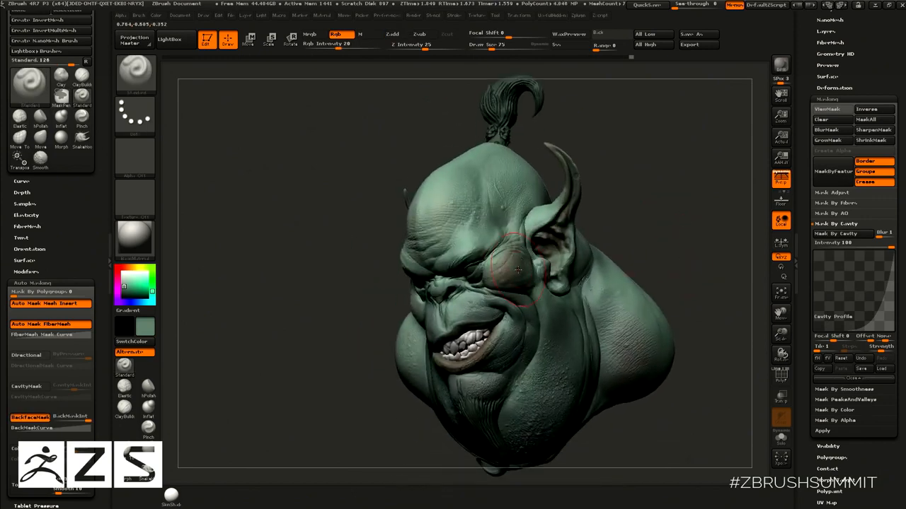
Sample a warm grey-beige from the cheek, shrink the brush and tint the skin beside the eye.
{"action": "key", "text": "c"}
{"action": "key", "text": "bracketleft"}
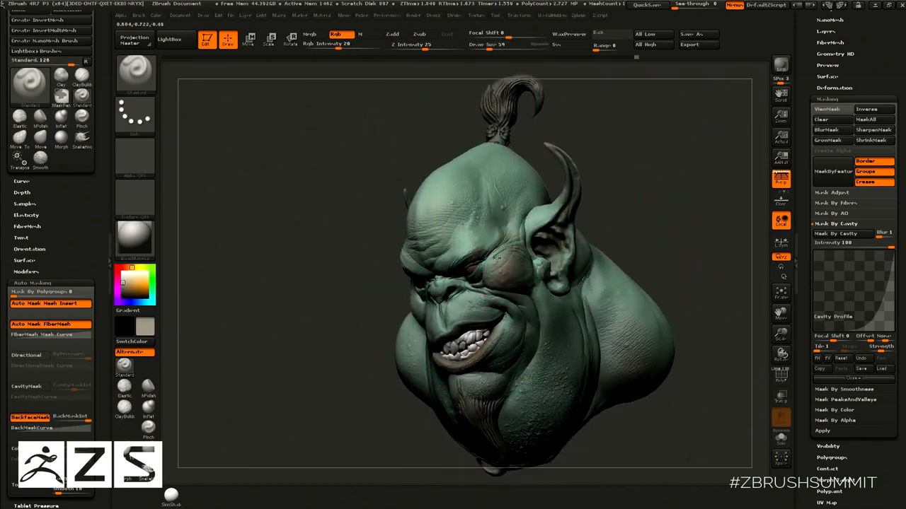
{"action": "mouse_move", "coordinate": [645, 216]}
{"action": "left_mouse_down"}
{"action": "mouse_move", "coordinate": [590, 213]}
{"action": "mouse_move", "coordinate": [687, 247]}
{"action": "mouse_move", "coordinate": [696, 232]}
{"action": "mouse_move", "coordinate": [672, 216]}
{"action": "mouse_move", "coordinate": [705, 235]}
{"action": "left_mouse_up"}
Give the brush the Color Spray stroke with Alpha 07 and open the alpha library in LightBox.
{"action": "left_click", "coordinate": [131, 116]}
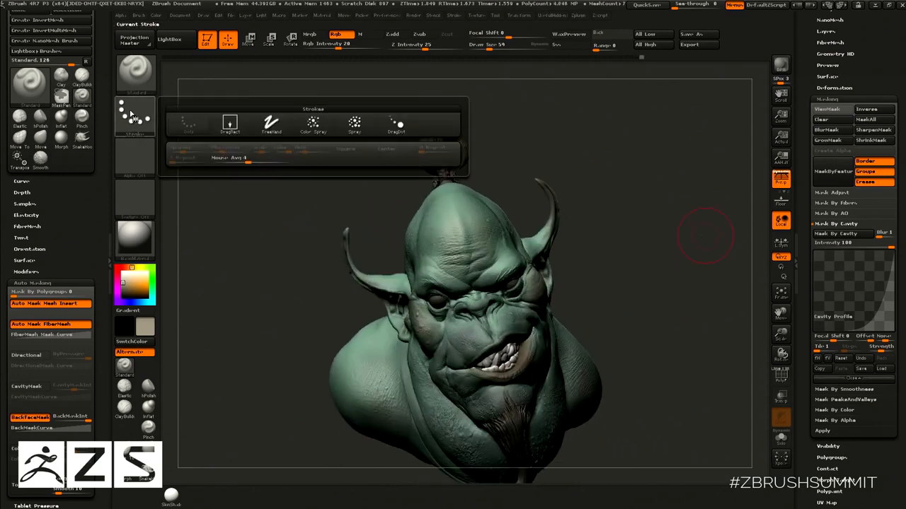
{"action": "left_click", "coordinate": [313, 122]}
{"action": "left_click", "coordinate": [138, 154]}
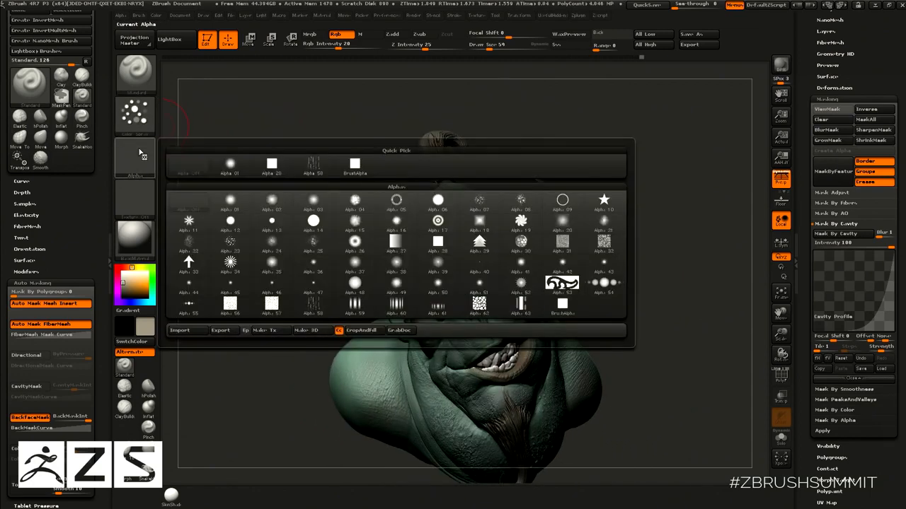
{"action": "left_click", "coordinate": [480, 201]}
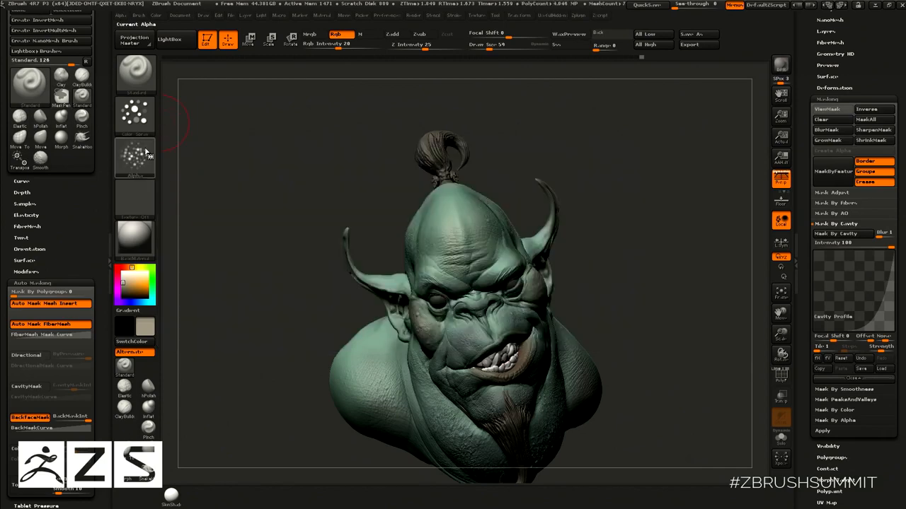
{"action": "key", "text": "comma"}
{"action": "left_click", "coordinate": [288, 67]}
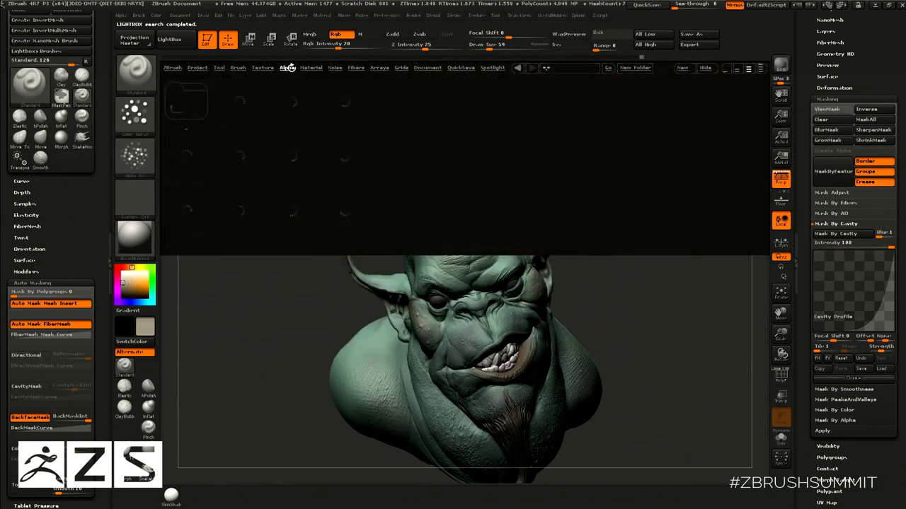
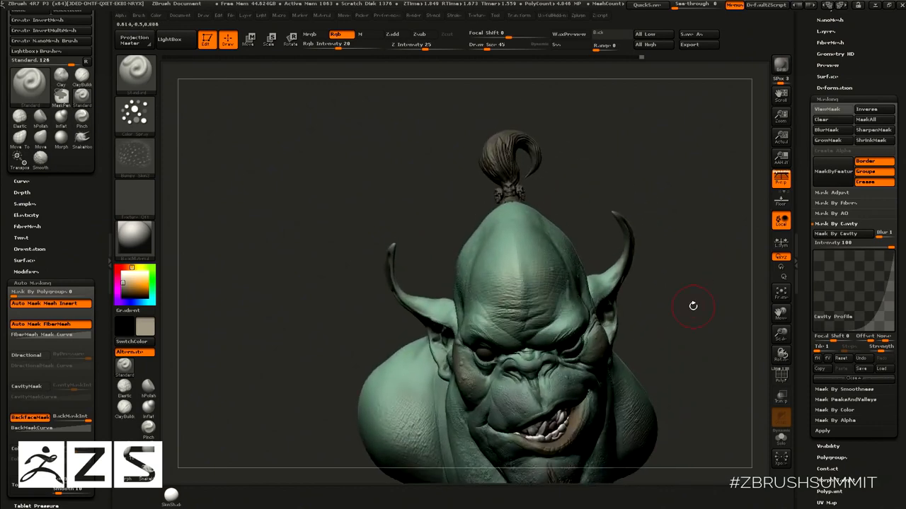
Set the Draw Size to 32, spray grey-beige mottling on the brow and face, and sample a pale green from the skin.
{"action": "key", "text": "s"}
{"action": "left_click_drag", "start_coordinate": [533, 369], "coordinate": [530, 369]}
{"action": "left_click_drag", "start_coordinate": [663, 285], "coordinate": [583, 302]}
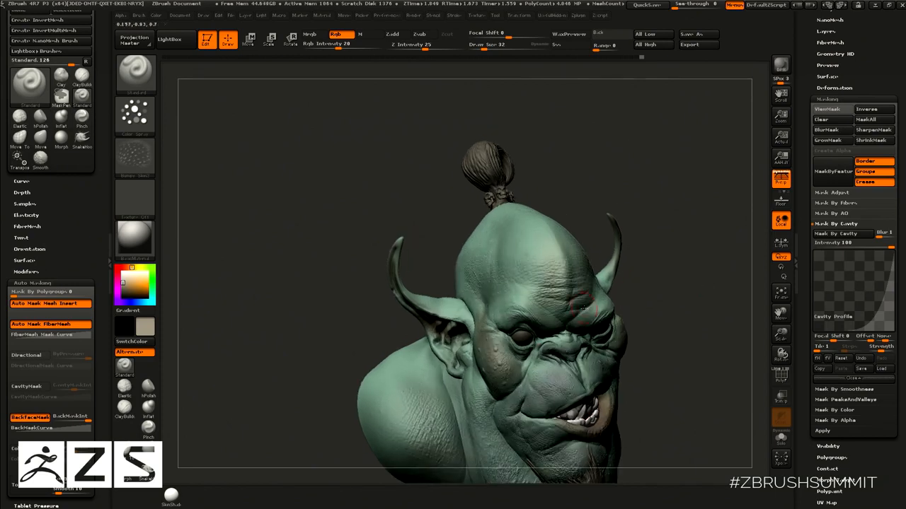
{"action": "mouse_move", "coordinate": [702, 285]}
{"action": "left_mouse_down"}
{"action": "mouse_move", "coordinate": [760, 298]}
{"action": "mouse_move", "coordinate": [608, 414]}
{"action": "left_mouse_up"}
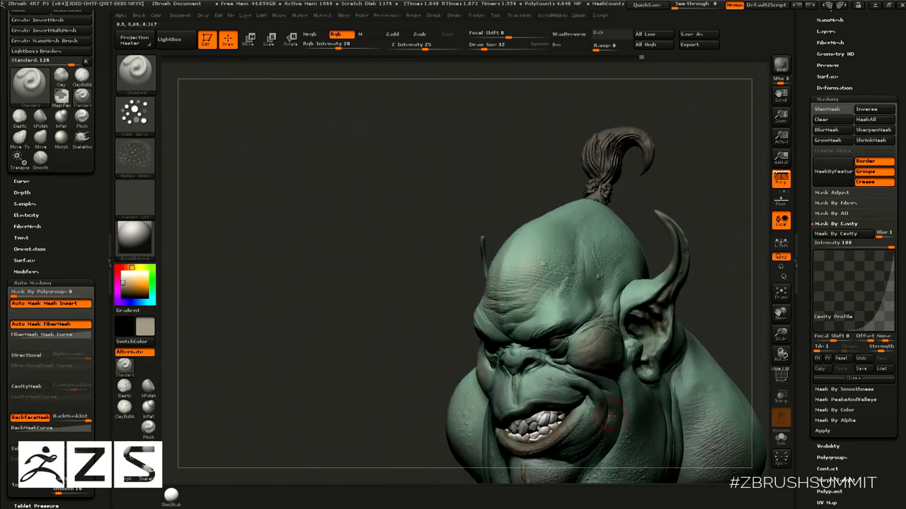
{"action": "key", "text": "c"}
{"action": "mouse_move", "coordinate": [697, 315]}
{"action": "left_mouse_down"}
{"action": "mouse_move", "coordinate": [738, 315]}
{"action": "mouse_move", "coordinate": [742, 256]}
{"action": "left_mouse_up"}
Look through the bust's subtool list, checking the eye and other separate parts.
{"action": "left_click_drag", "start_coordinate": [807, 237], "coordinate": [805, 325]}
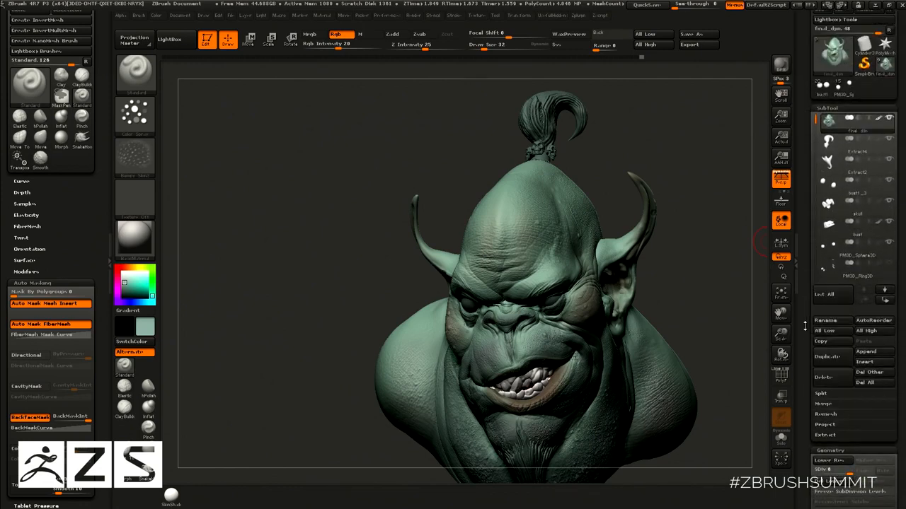
{"action": "mouse_move", "coordinate": [841, 188]}
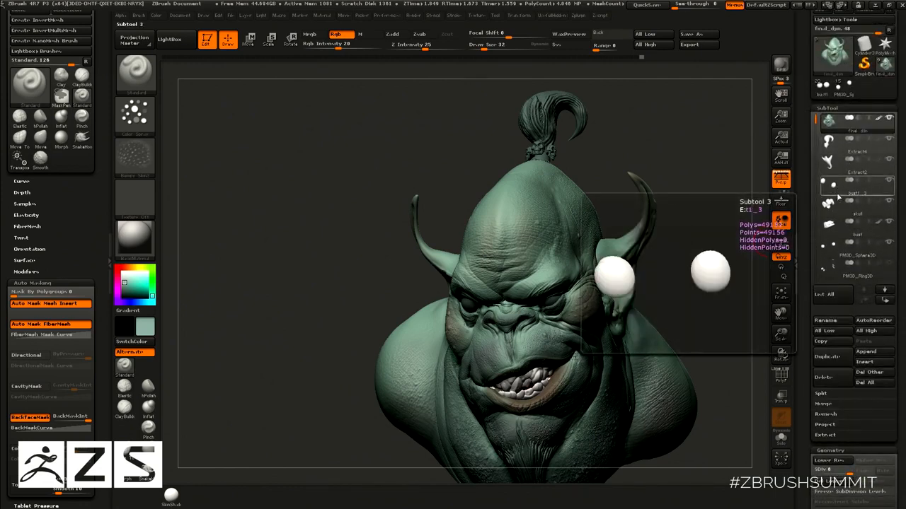
{"action": "mouse_move", "coordinate": [829, 248]}
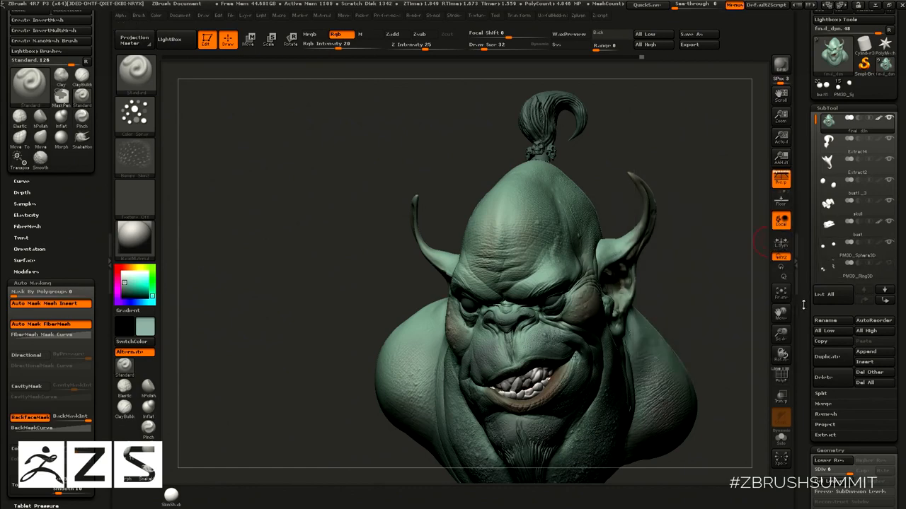
{"action": "left_click_drag", "start_coordinate": [804, 277], "coordinate": [799, 325]}
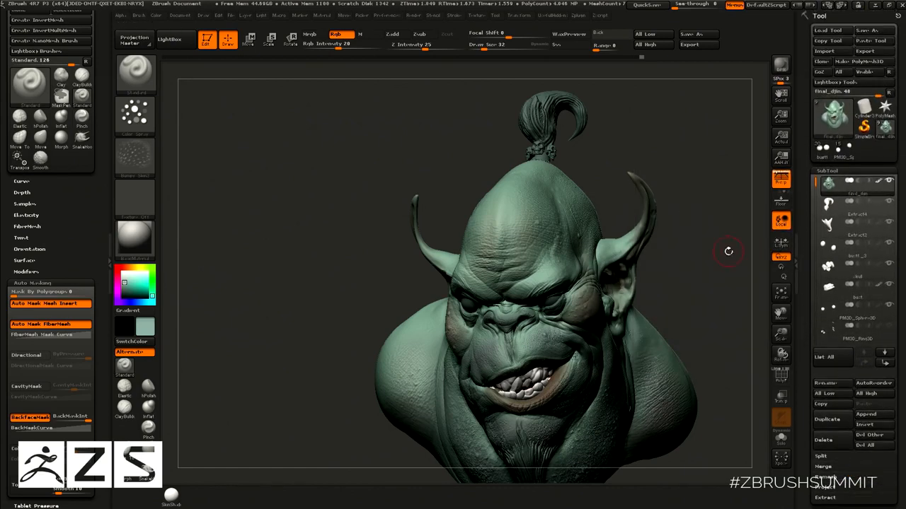
Review the bust from several angles, switch to the PM3D_Sphere3D eye subtool and return to the main djinn subtool.
{"action": "left_click_drag", "start_coordinate": [719, 244], "coordinate": [723, 242]}
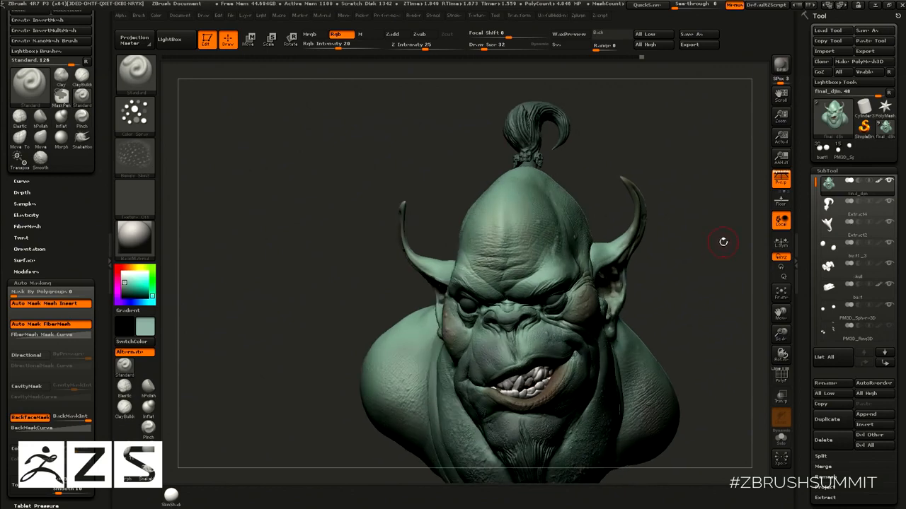
{"action": "left_click_drag", "start_coordinate": [708, 277], "coordinate": [695, 252]}
{"action": "left_click_drag", "start_coordinate": [704, 296], "coordinate": [719, 256]}
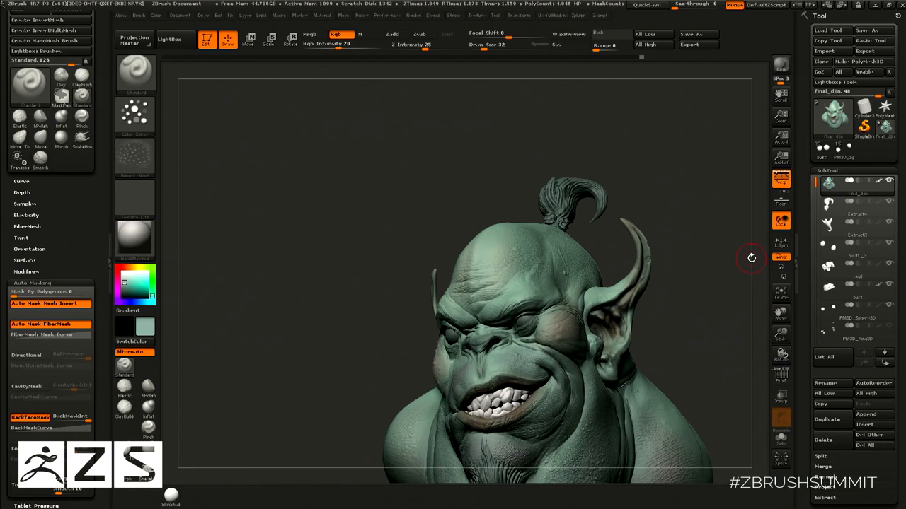
{"action": "left_click_drag", "start_coordinate": [693, 287], "coordinate": [694, 313]}
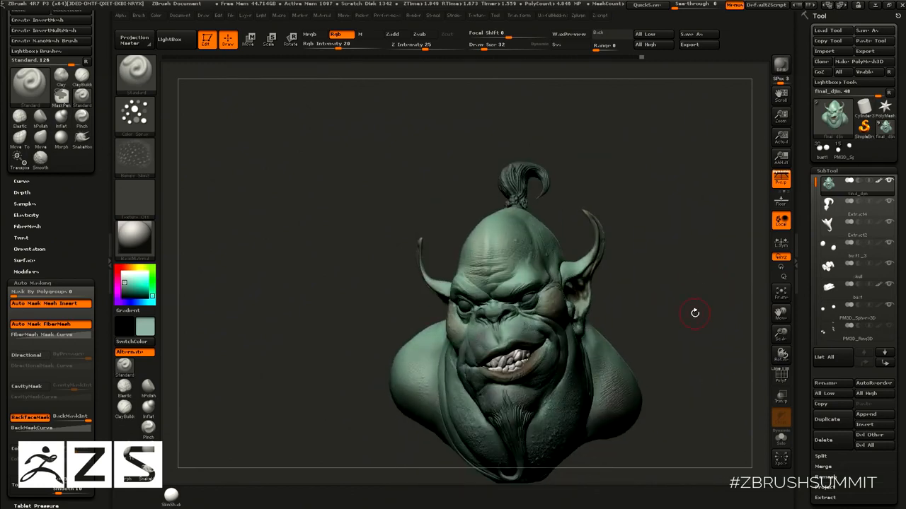
{"action": "mouse_move", "coordinate": [892, 246]}
{"action": "left_click", "coordinate": [830, 308]}
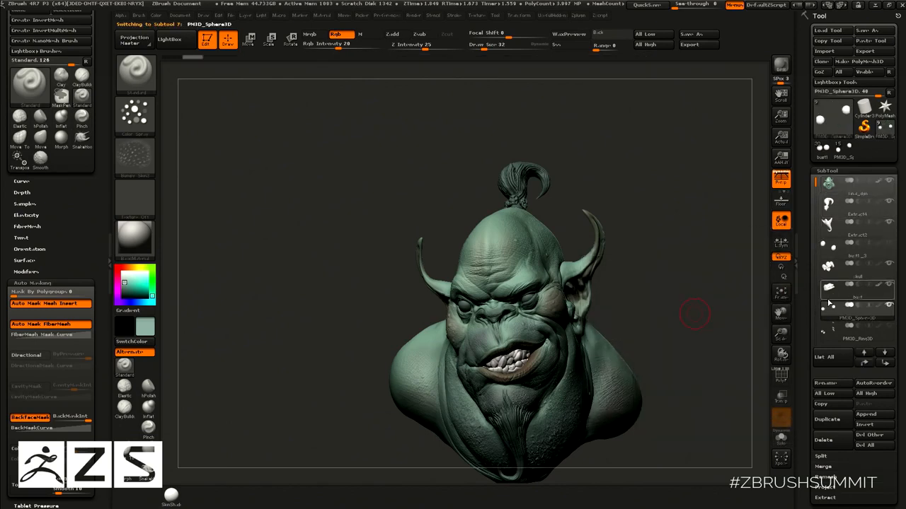
{"action": "left_click_drag", "start_coordinate": [717, 236], "coordinate": [727, 274]}
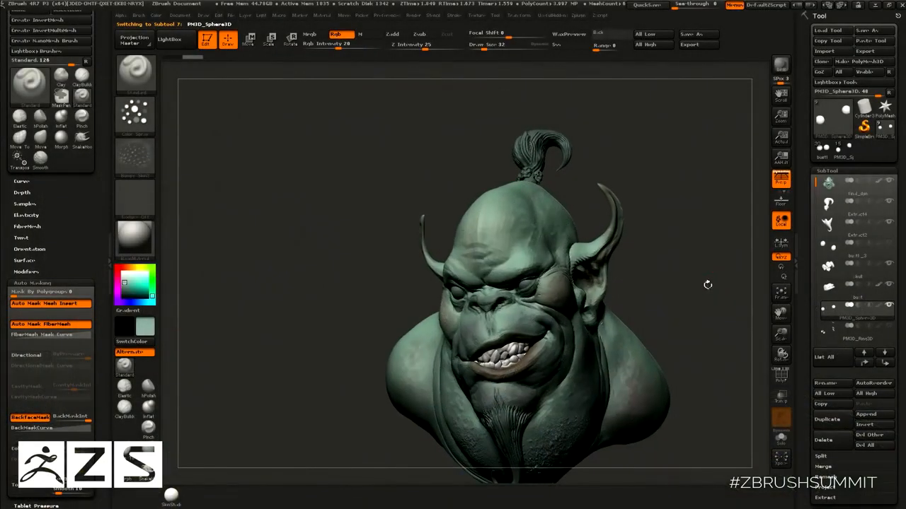
{"action": "mouse_move", "coordinate": [708, 285]}
{"action": "left_mouse_down"}
{"action": "mouse_move", "coordinate": [708, 295]}
{"action": "mouse_move", "coordinate": [718, 293]}
{"action": "mouse_move", "coordinate": [706, 293]}
{"action": "left_mouse_up"}
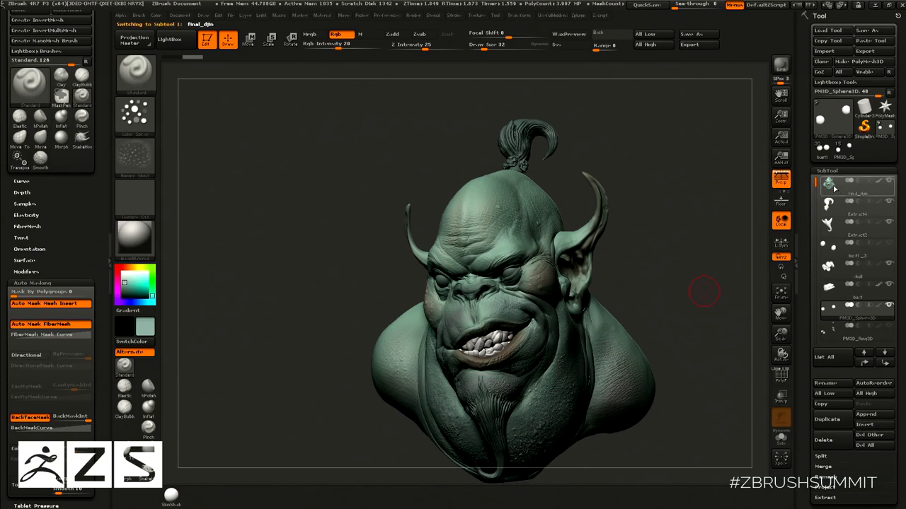
{"action": "left_click_drag", "start_coordinate": [816, 504], "coordinate": [816, 415]}
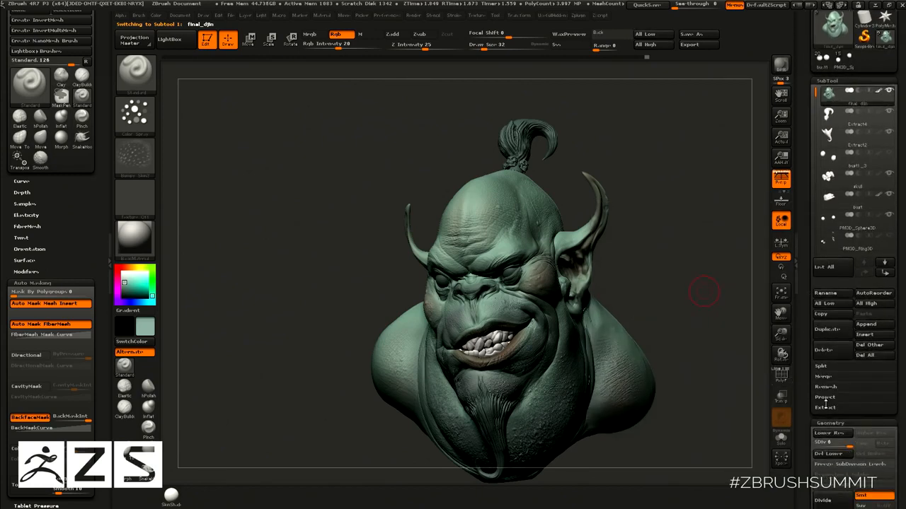
Set the Draw Size to 62 and choose a darker muted teal for painting the face.
{"action": "left_click_drag", "start_coordinate": [683, 259], "coordinate": [648, 260]}
{"action": "mouse_move", "coordinate": [707, 248]}
{"action": "left_mouse_down", "text": "alt"}
{"action": "mouse_move", "coordinate": [740, 278]}
{"action": "mouse_move", "coordinate": [697, 235]}
{"action": "left_mouse_up", "text": "alt"}
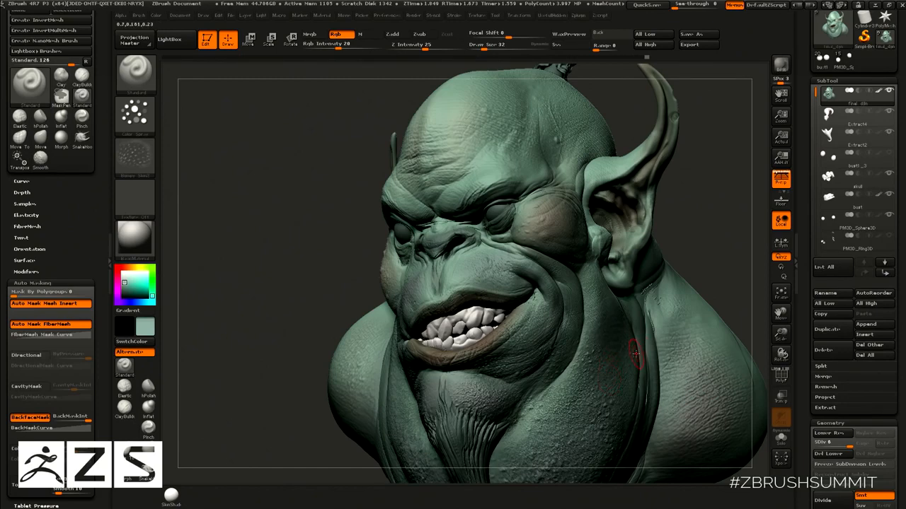
{"action": "mouse_move", "coordinate": [707, 237]}
{"action": "left_mouse_down"}
{"action": "mouse_move", "coordinate": [726, 253]}
{"action": "mouse_move", "coordinate": [702, 234]}
{"action": "mouse_move", "coordinate": [708, 268]}
{"action": "mouse_move", "coordinate": [719, 238]}
{"action": "mouse_move", "coordinate": [710, 254]}
{"action": "left_mouse_up"}
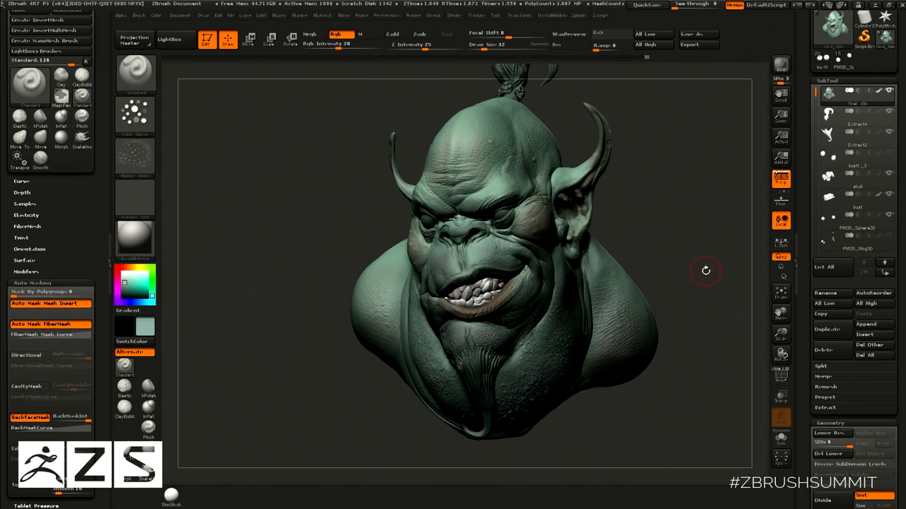
{"action": "left_click_drag", "start_coordinate": [691, 241], "coordinate": [689, 293]}
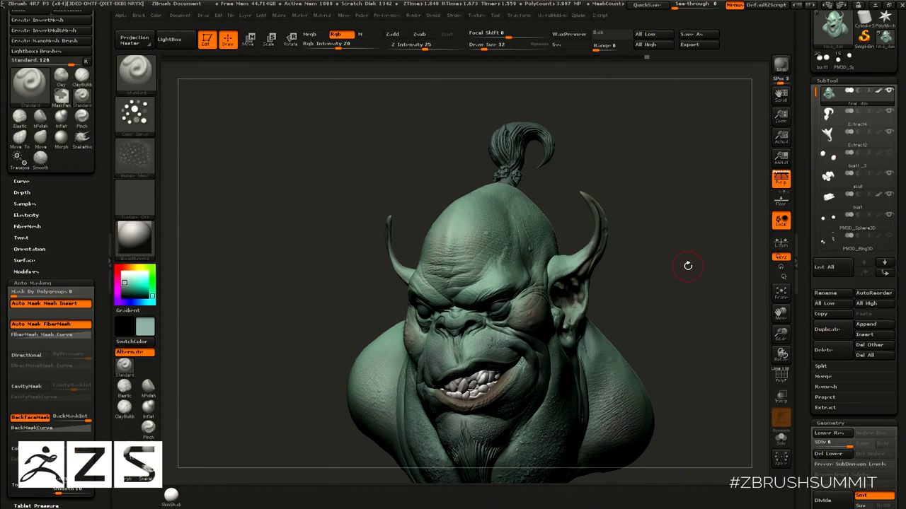
{"action": "mouse_move", "coordinate": [701, 267]}
{"action": "left_mouse_down"}
{"action": "mouse_move", "coordinate": [665, 277]}
{"action": "mouse_move", "coordinate": [660, 269]}
{"action": "mouse_move", "coordinate": [695, 281]}
{"action": "left_mouse_up"}
{"action": "key", "text": "s"}
{"action": "left_click_drag", "start_coordinate": [544, 290], "coordinate": [551, 291]}
{"action": "mouse_move", "coordinate": [698, 203]}
{"action": "left_mouse_down", "text": "alt"}
{"action": "mouse_move", "coordinate": [730, 248]}
{"action": "mouse_move", "coordinate": [741, 209]}
{"action": "left_mouse_up", "text": "alt"}
{"action": "left_click", "coordinate": [126, 290]}
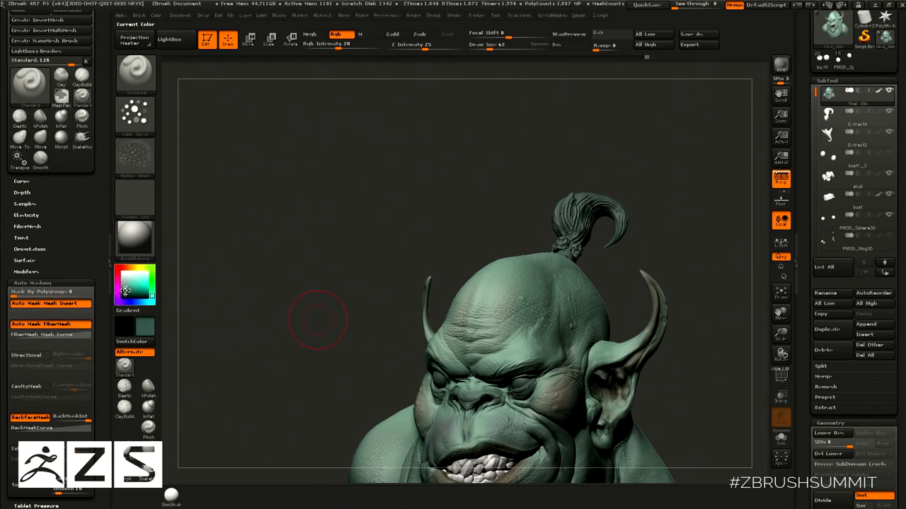
Deepen the teal, spray it lightly beside the eye with Draw Size 47, and enlarge the brush to 68.
{"action": "key", "text": "s"}
{"action": "left_click_drag", "start_coordinate": [567, 356], "coordinate": [563, 356]}
{"action": "left_click_drag", "start_coordinate": [679, 251], "coordinate": [757, 244]}
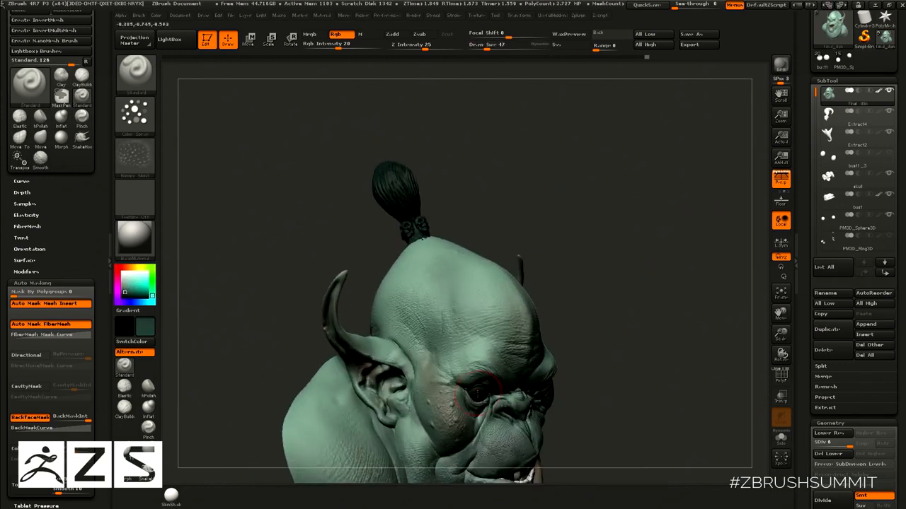
{"action": "left_click_drag", "start_coordinate": [446, 371], "coordinate": [438, 365]}
{"action": "key", "text": "s"}
{"action": "left_click_drag", "start_coordinate": [435, 372], "coordinate": [439, 371]}
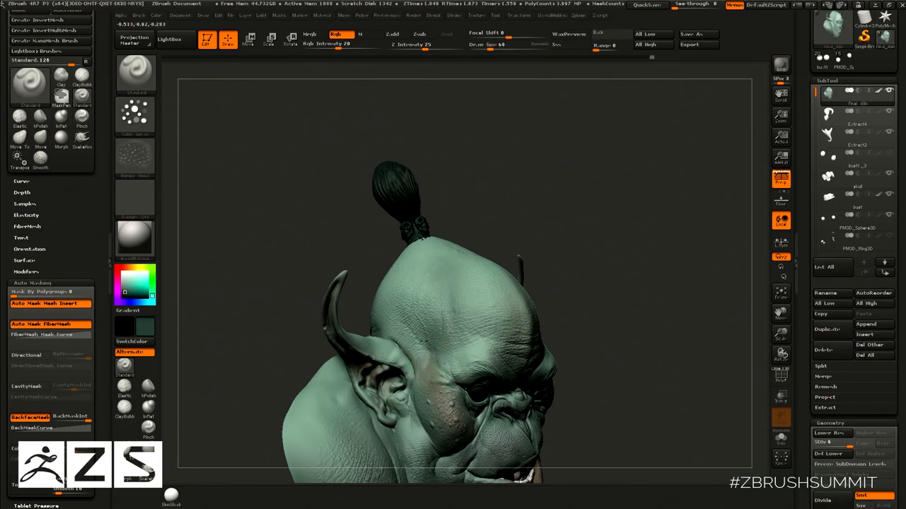
Lower the bust to subdivision level 1 and try masking and reposing it with a Transpose line.
{"action": "key", "text": "shift+d"}
{"action": "key", "text": "shift+d"}
{"action": "key", "text": "shift+d"}
{"action": "key", "text": "shift+d"}
{"action": "key", "text": "shift+d"}
{"action": "left_click_drag", "start_coordinate": [667, 396], "coordinate": [651, 288], "text": "alt"}
{"action": "key", "text": "w"}
{"action": "left_click_drag", "start_coordinate": [641, 322], "coordinate": [594, 332]}
{"action": "left_click_drag", "start_coordinate": [514, 365], "coordinate": [521, 405], "text": "ctrl"}
{"action": "mouse_move", "coordinate": [640, 347]}
{"action": "left_mouse_down"}
{"action": "mouse_move", "coordinate": [605, 341]}
{"action": "mouse_move", "coordinate": [604, 310]}
{"action": "mouse_move", "coordinate": [586, 329]}
{"action": "left_mouse_up"}
{"action": "mouse_move", "coordinate": [542, 349]}
{"action": "left_mouse_down"}
{"action": "mouse_move", "coordinate": [586, 402]}
{"action": "mouse_move", "coordinate": [568, 394]}
{"action": "mouse_move", "coordinate": [570, 407]}
{"action": "left_mouse_up"}
{"action": "left_click_drag", "start_coordinate": [631, 312], "coordinate": [687, 323], "text": "ctrl"}
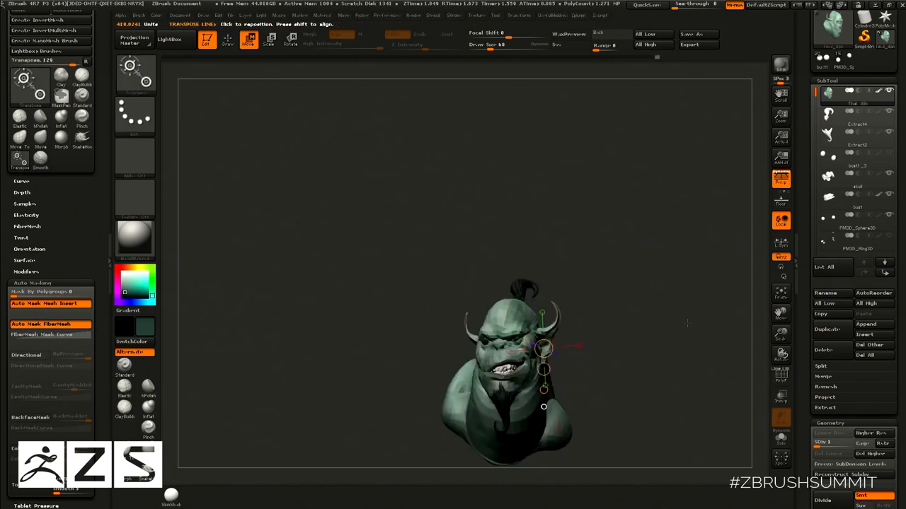
Return the bust to subdivision level 6, undo the Transpose edits and go back to Draw mode.
{"action": "left_click_drag", "start_coordinate": [852, 440], "coordinate": [853, 440]}
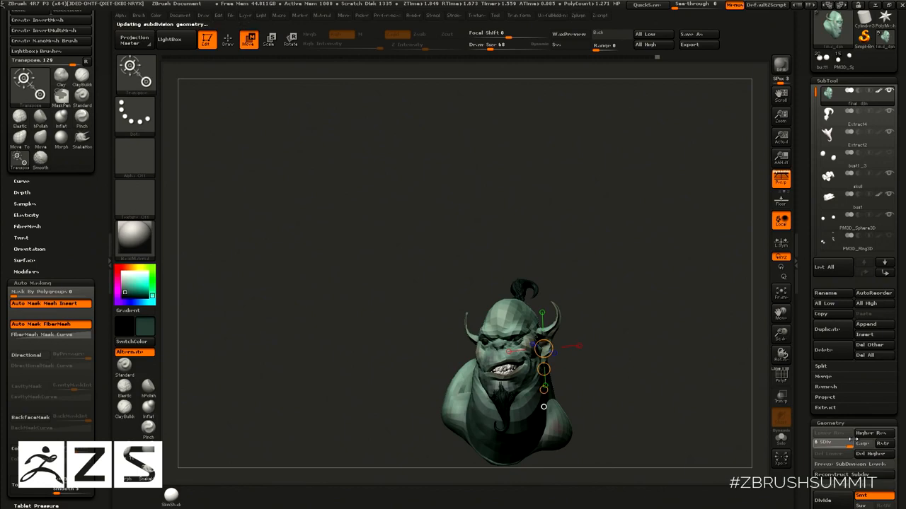
{"action": "left_click_drag", "start_coordinate": [675, 291], "coordinate": [706, 317]}
{"action": "key", "text": "ctrl+z"}
{"action": "key", "text": "ctrl+z"}
{"action": "key", "text": "ctrl+z"}
{"action": "key", "text": "q"}
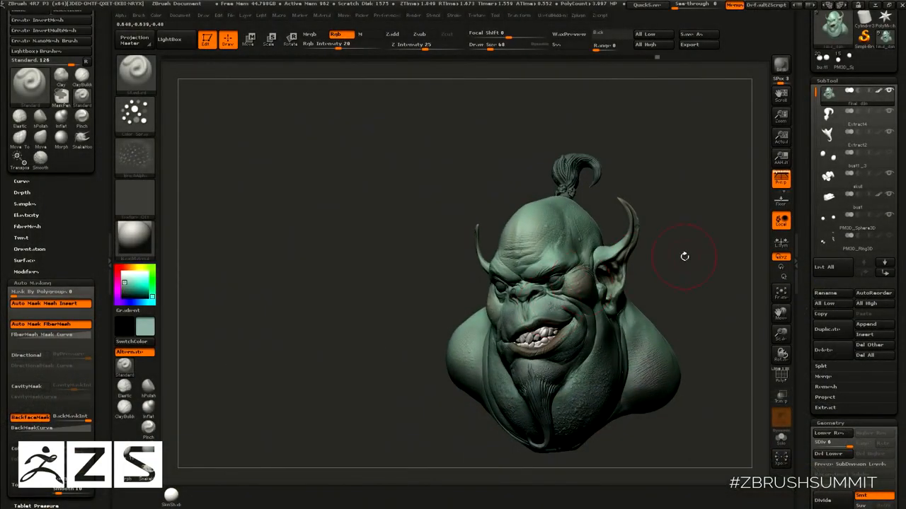
Sample a pale grey-green from the face and set the Draw Size to 47.
{"action": "left_click_drag", "start_coordinate": [684, 256], "coordinate": [717, 260]}
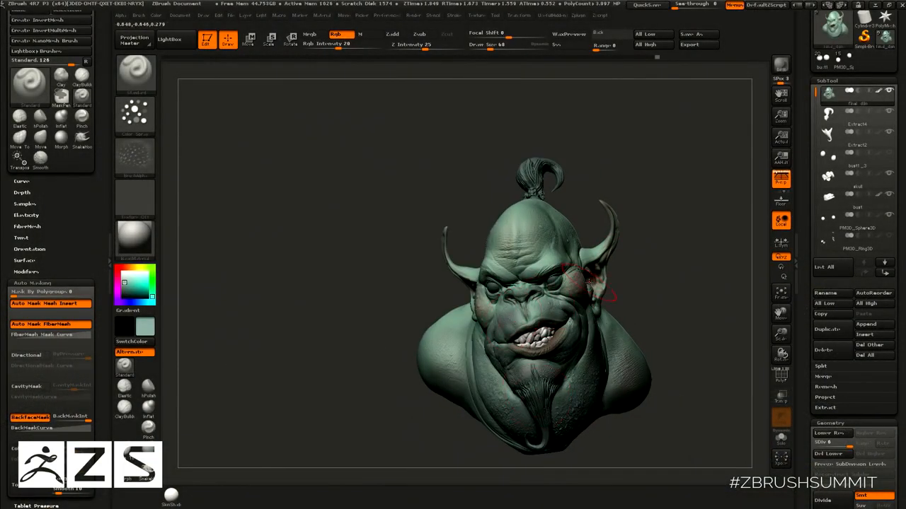
{"action": "left_click_drag", "start_coordinate": [650, 264], "coordinate": [629, 274]}
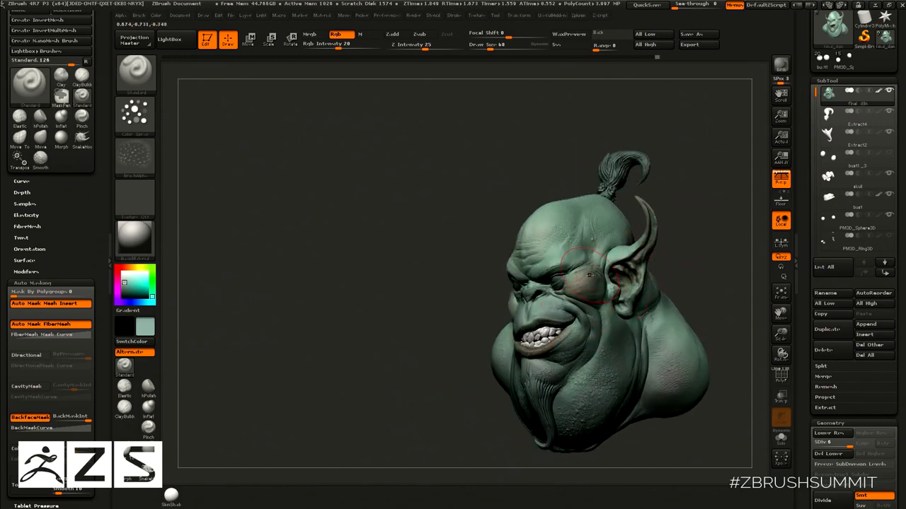
{"action": "left_click_drag", "start_coordinate": [702, 245], "coordinate": [707, 312]}
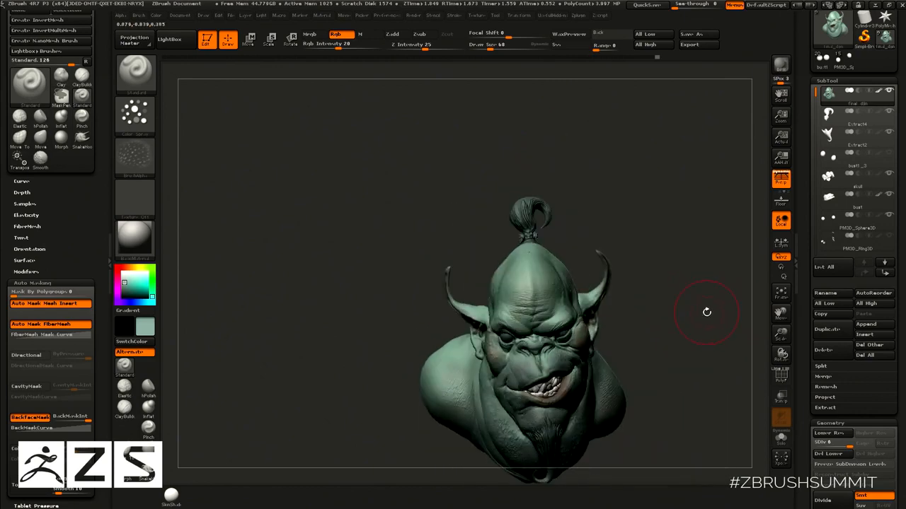
{"action": "left_click_drag", "start_coordinate": [807, 352], "coordinate": [807, 313]}
{"action": "mouse_move", "coordinate": [696, 309]}
{"action": "left_mouse_down"}
{"action": "mouse_move", "coordinate": [637, 301]}
{"action": "mouse_move", "coordinate": [693, 300]}
{"action": "mouse_move", "coordinate": [654, 311]}
{"action": "left_mouse_up"}
{"action": "key", "text": "c"}
{"action": "key", "text": "s"}
{"action": "left_click", "coordinate": [521, 374]}
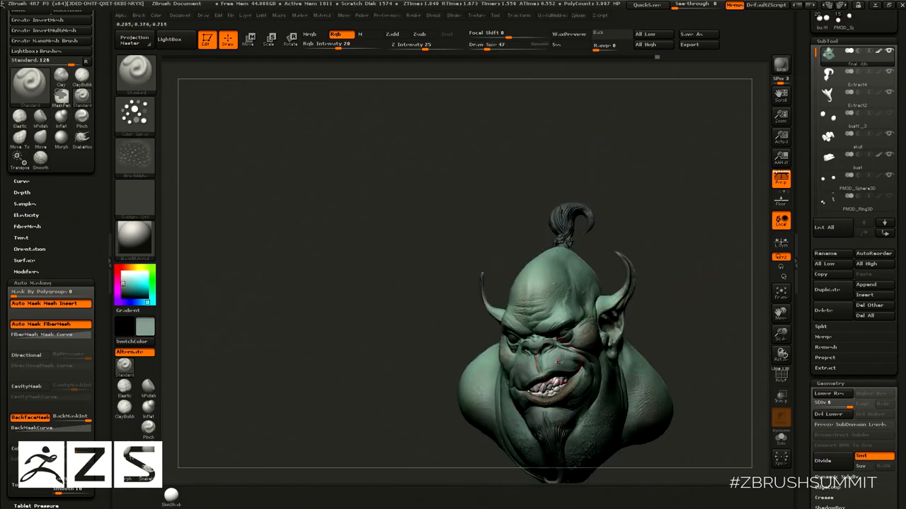
Enlarge the brush to a Draw Size of 65 and readjust it for painting around the cheek and jaw.
{"action": "key", "text": "bracketleft"}
{"action": "mouse_move", "coordinate": [661, 329]}
{"action": "left_mouse_down", "text": "alt"}
{"action": "mouse_move", "coordinate": [674, 308]}
{"action": "mouse_move", "coordinate": [664, 282]}
{"action": "left_mouse_up", "text": "alt"}
{"action": "key", "text": "s"}
{"action": "left_click", "coordinate": [537, 393]}
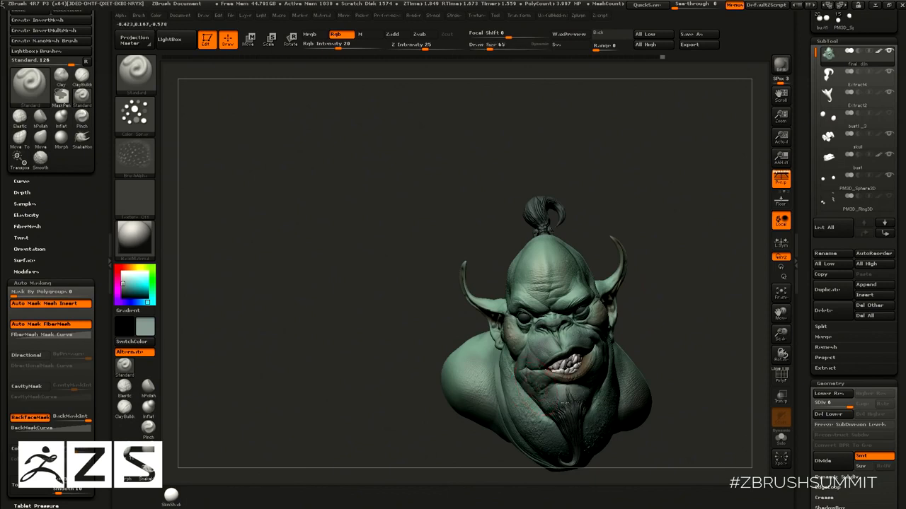
{"action": "key", "text": "s"}
{"action": "left_click", "coordinate": [539, 430]}
{"action": "left_click_drag", "start_coordinate": [678, 299], "coordinate": [603, 430]}
{"action": "left_click_drag", "start_coordinate": [683, 304], "coordinate": [642, 320]}
Sample a cheek tone, make a muted reddish brown the active colour and check it on the topknot and beard.
{"action": "key", "text": "c"}
{"action": "key", "text": "c"}
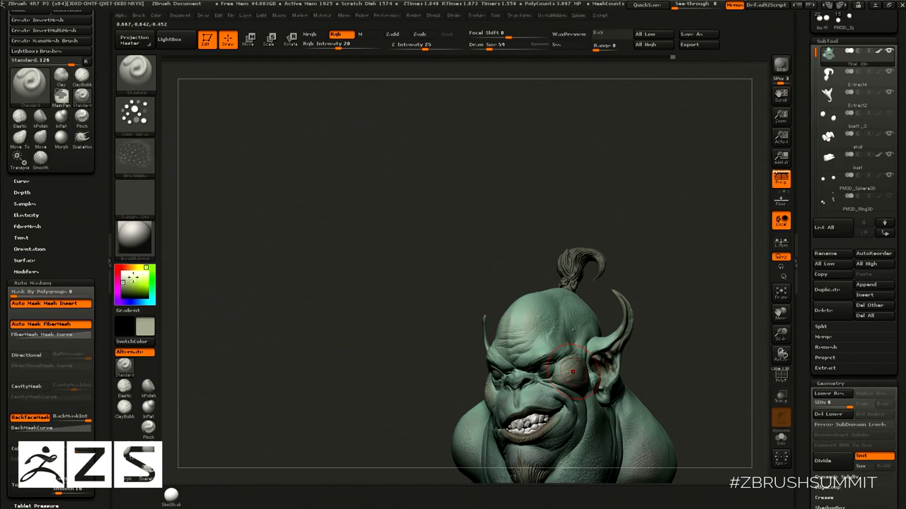
{"action": "left_click", "coordinate": [128, 268]}
{"action": "left_click", "coordinate": [129, 288]}
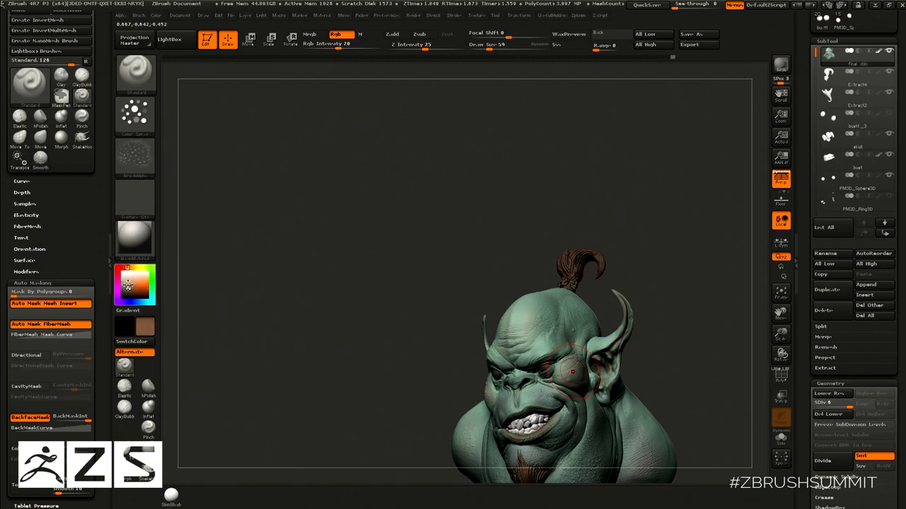
{"action": "left_click_drag", "start_coordinate": [682, 281], "coordinate": [640, 292]}
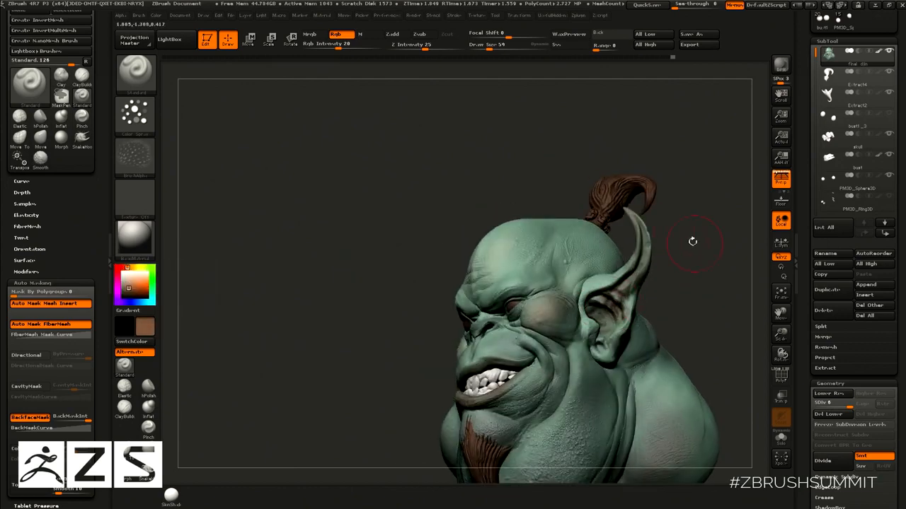
{"action": "left_click_drag", "start_coordinate": [679, 230], "coordinate": [670, 187], "text": "alt"}
{"action": "left_click_drag", "start_coordinate": [706, 249], "coordinate": [721, 284]}
{"action": "mouse_move", "coordinate": [721, 283]}
{"action": "left_mouse_down", "text": "alt"}
{"action": "mouse_move", "coordinate": [706, 271]}
{"action": "mouse_move", "coordinate": [715, 233]}
{"action": "mouse_move", "coordinate": [708, 265]}
{"action": "left_mouse_up", "text": "alt"}
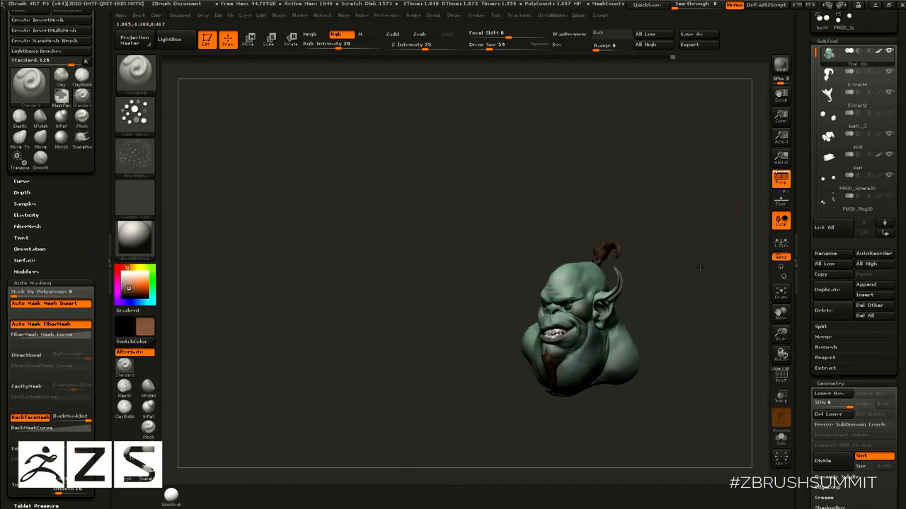